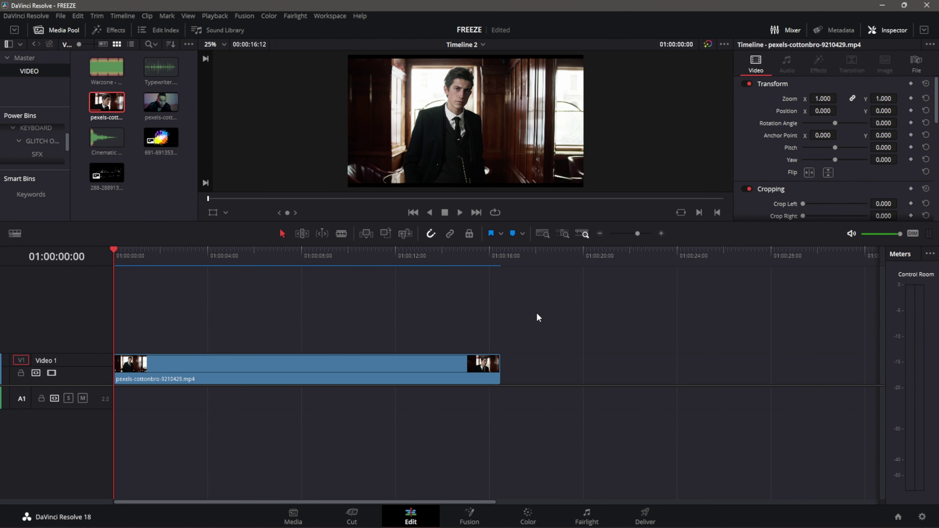
- Split the Video 1 clip with Ctrl+B at 01:00:05:01 and again at 01:00:06:04
{"action": "key", "text": "ctrl+a"}
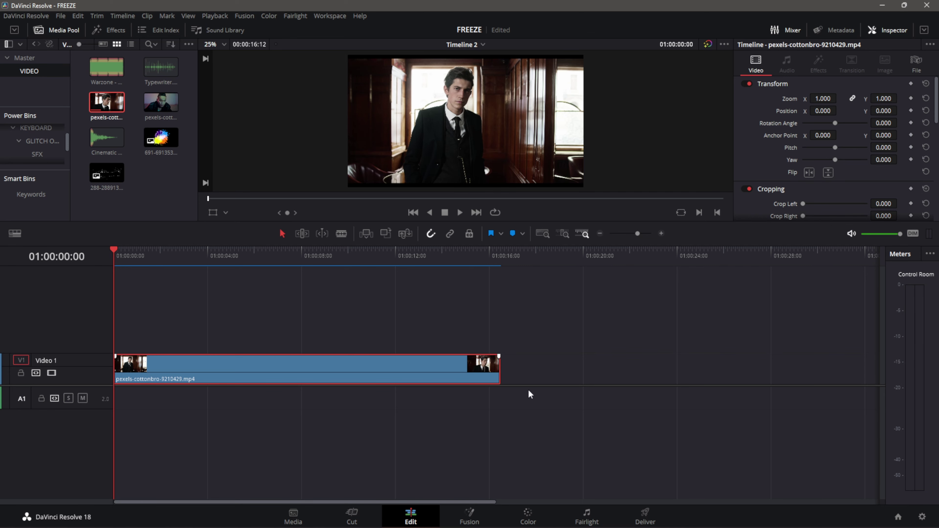
{"action": "scroll", "coordinate": [347, 387], "scroll_direction": "up", "scroll_amount": 1}
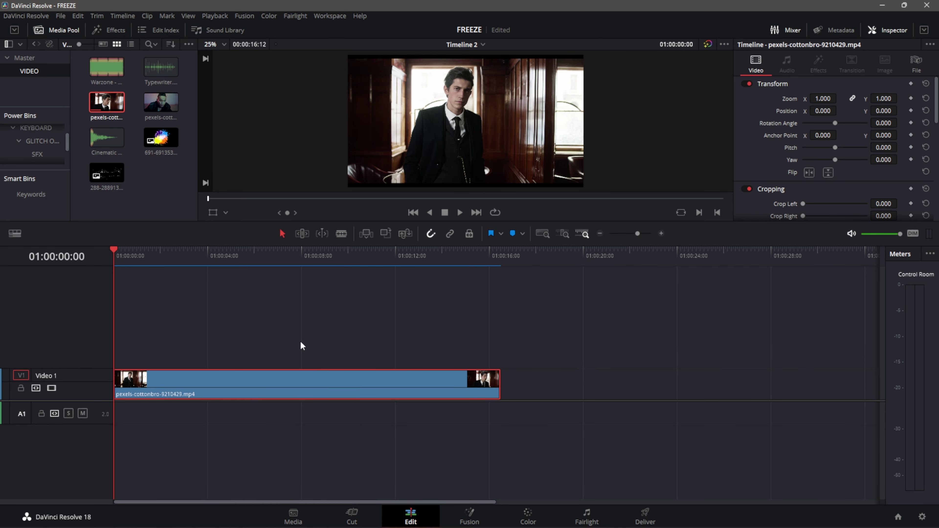
{"action": "key", "text": "space"}
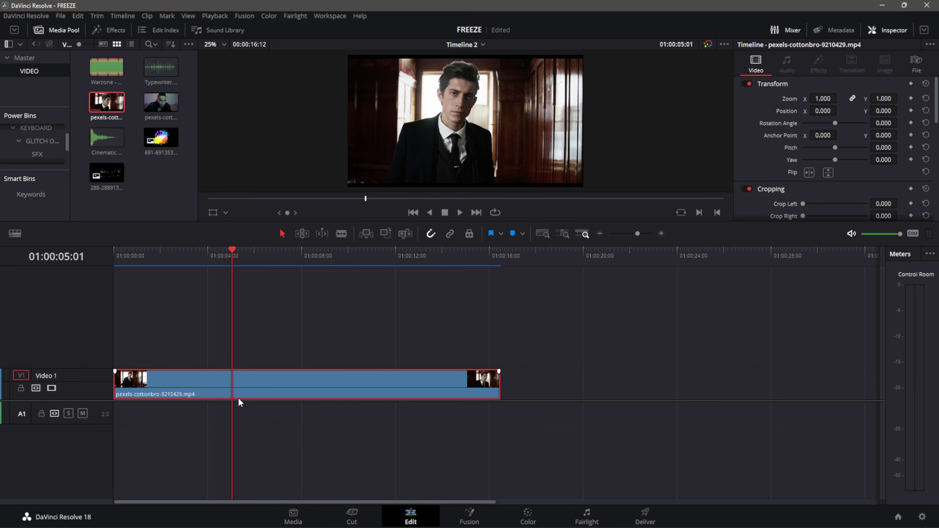
{"action": "key", "text": "ctrl+b"}
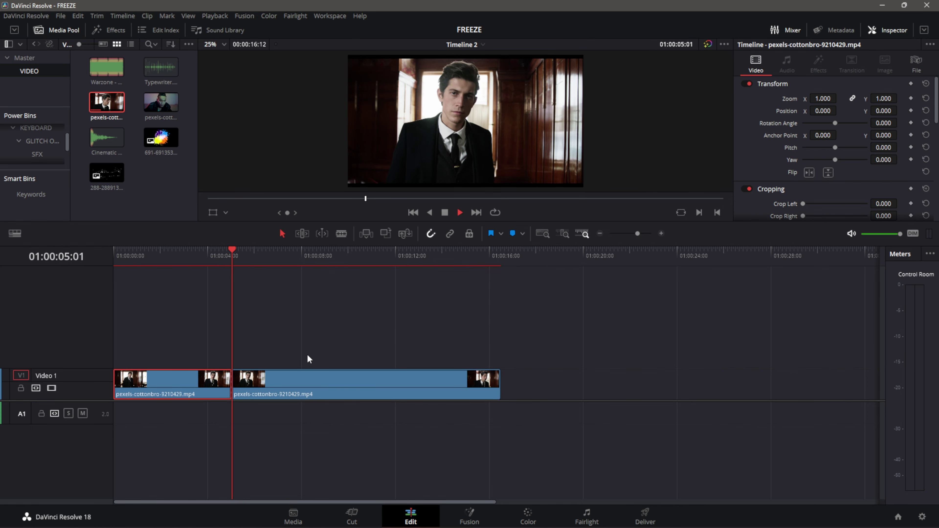
{"action": "key", "text": "space"}
{"action": "key", "text": "space"}
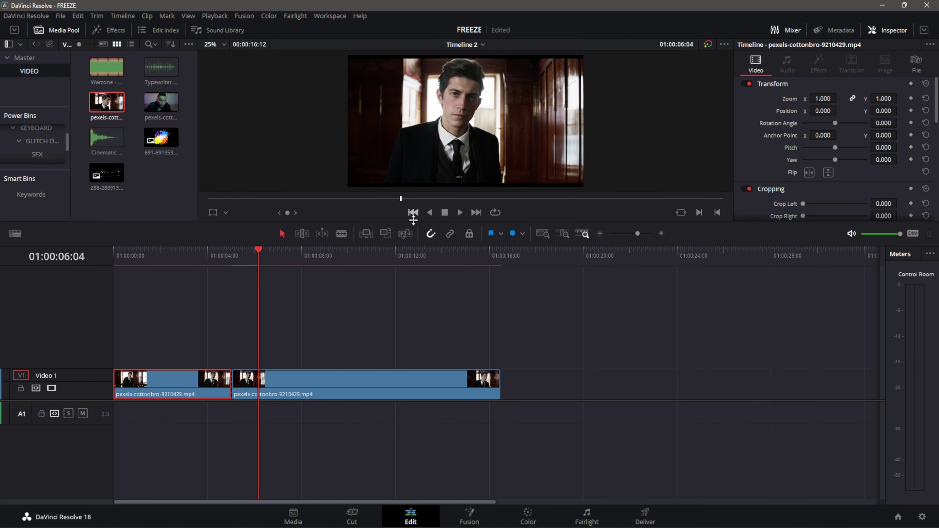
{"action": "key", "text": "ctrl+b"}
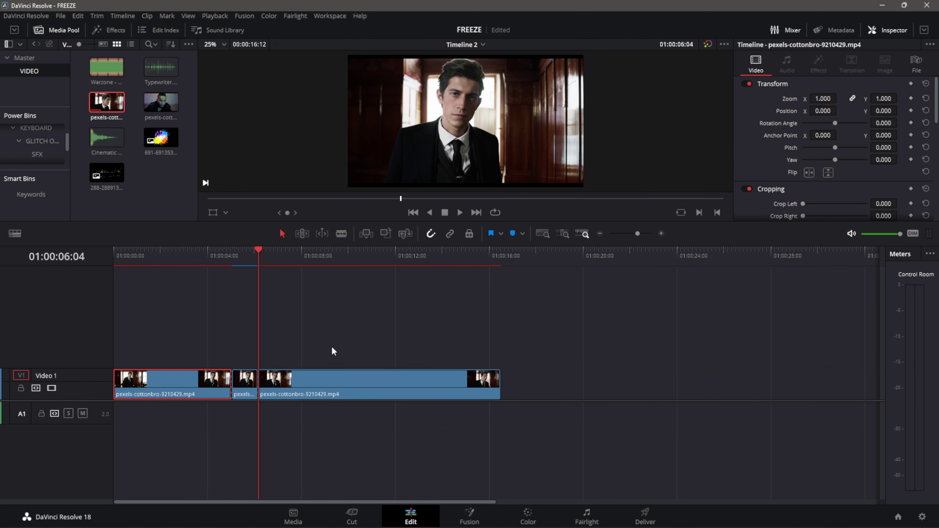
- Slide the remaining clip right to open a gap, then reselect the short piece at 01:00:05:01
{"action": "mouse_move", "coordinate": [300, 387]}
{"action": "left_mouse_down"}
{"action": "mouse_move", "coordinate": [333, 377]}
{"action": "mouse_move", "coordinate": [536, 389]}
{"action": "left_mouse_up"}
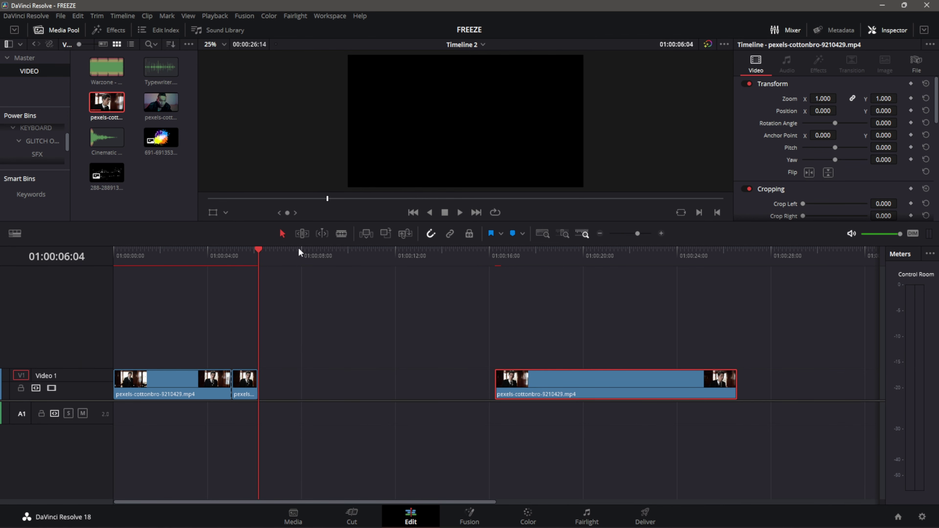
{"action": "left_click_drag", "start_coordinate": [258, 252], "coordinate": [232, 254]}
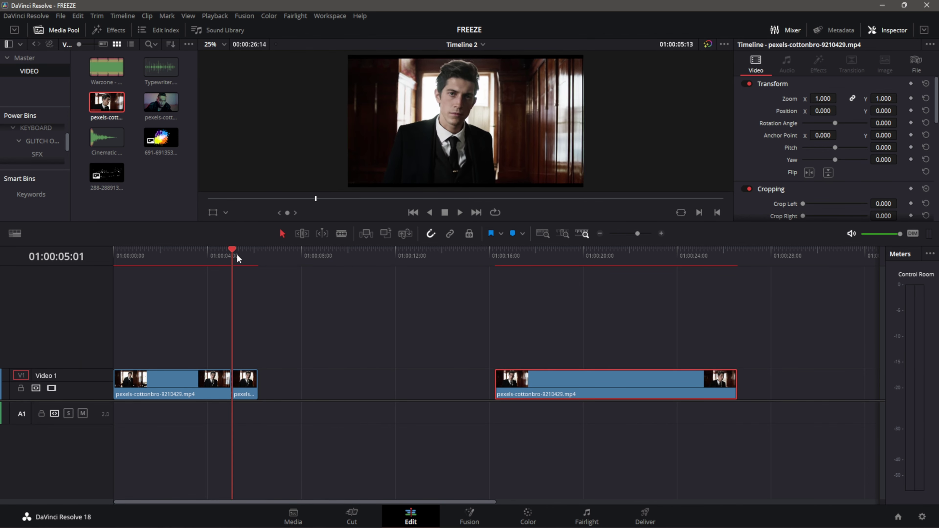
{"action": "left_click", "coordinate": [244, 386]}
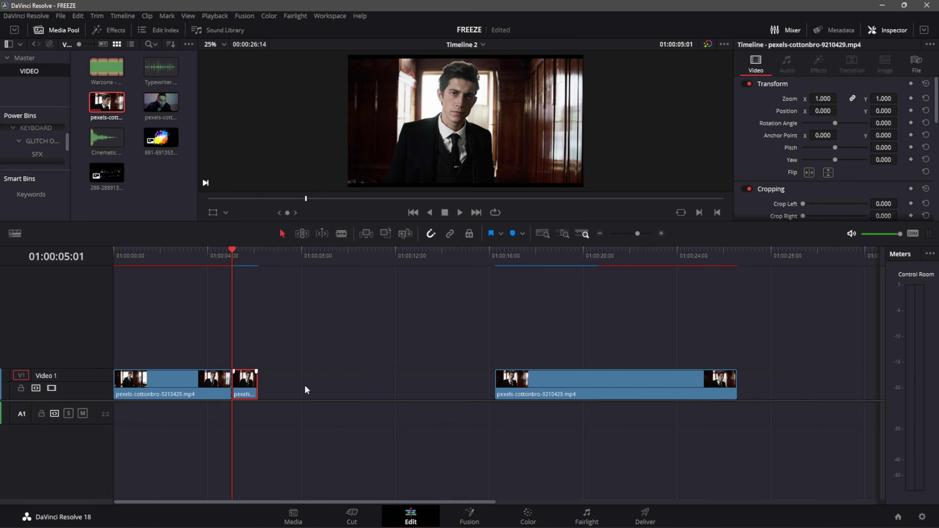
- Apply Freeze Frame to the short clip through Change Clip Speed and play past it
{"action": "right_click", "coordinate": [244, 389]}
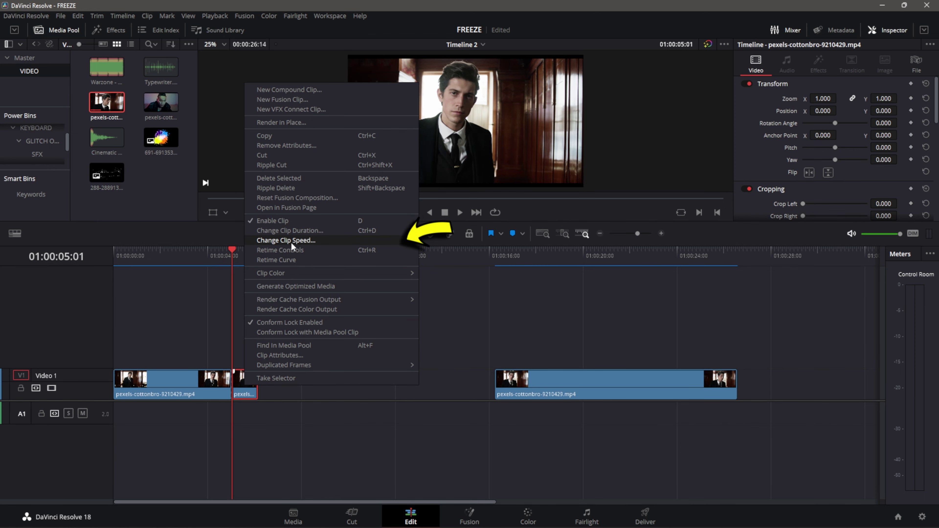
{"action": "left_click", "coordinate": [283, 241]}
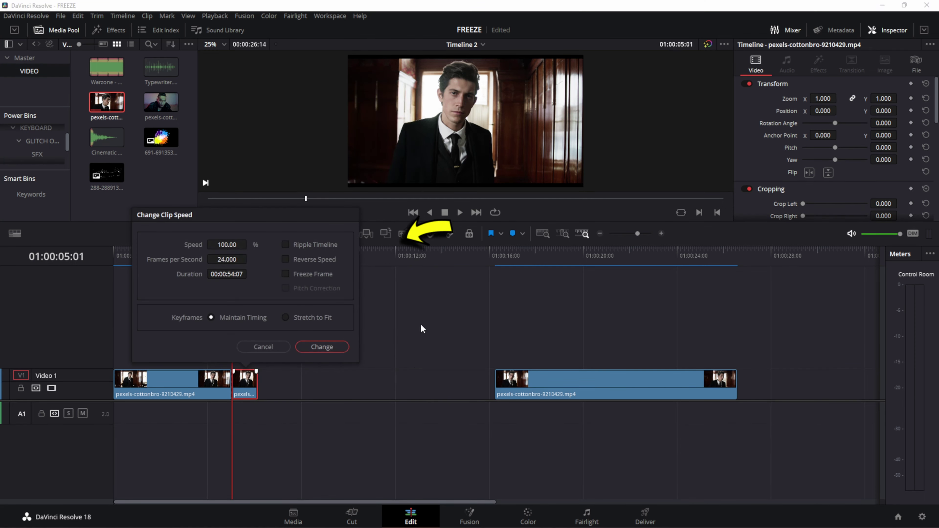
{"action": "left_click", "coordinate": [285, 275]}
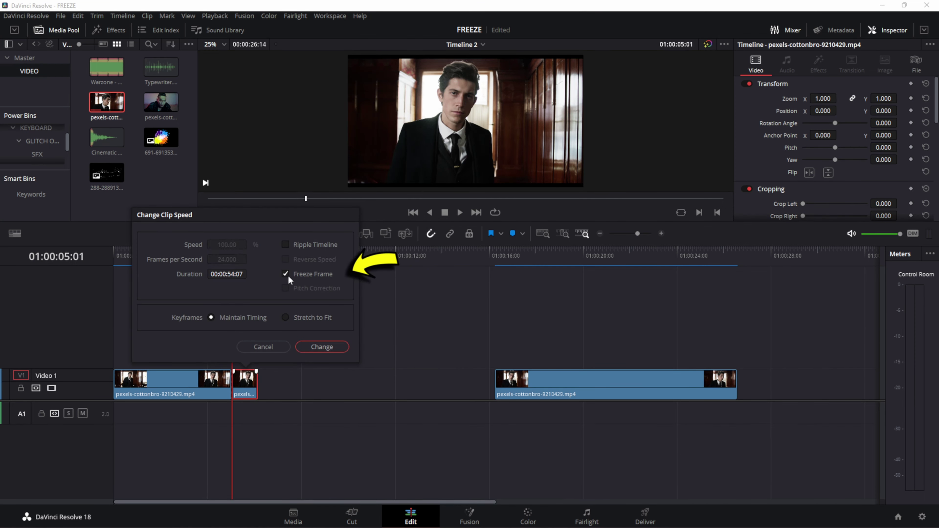
{"action": "left_click", "coordinate": [322, 346]}
{"action": "left_click", "coordinate": [244, 390]}
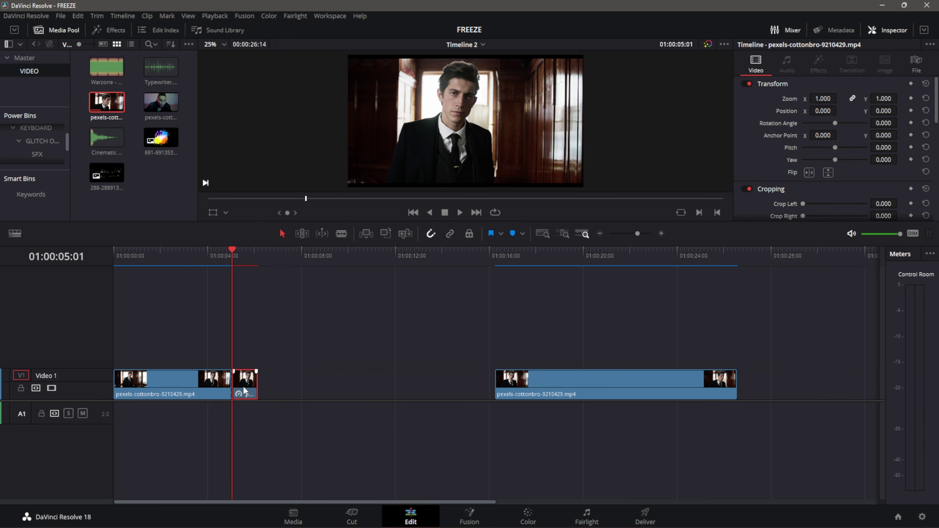
{"action": "key", "text": "space"}
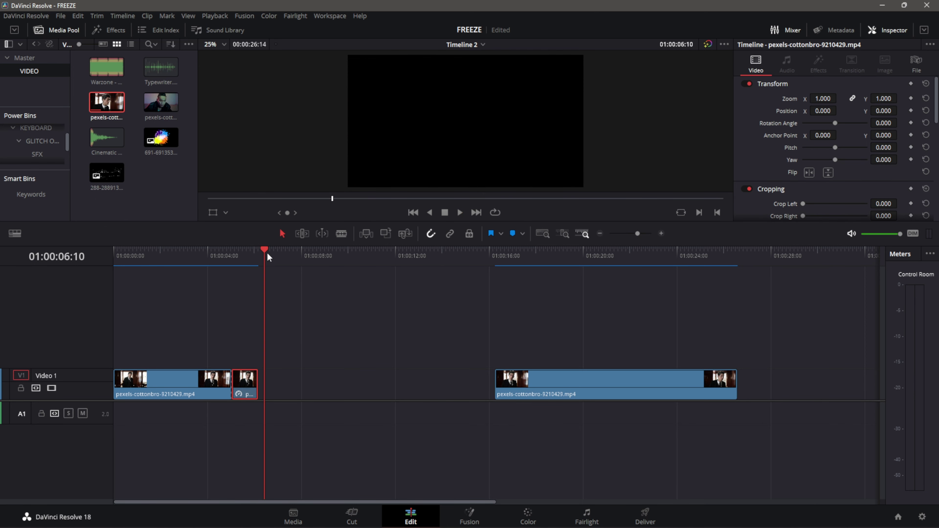
- Alt-drag a copy of the freeze clip onto Video 2 at the same position and open the Color page
{"action": "left_click_drag", "start_coordinate": [268, 258], "coordinate": [237, 257]}
{"action": "key", "text": "alt"}
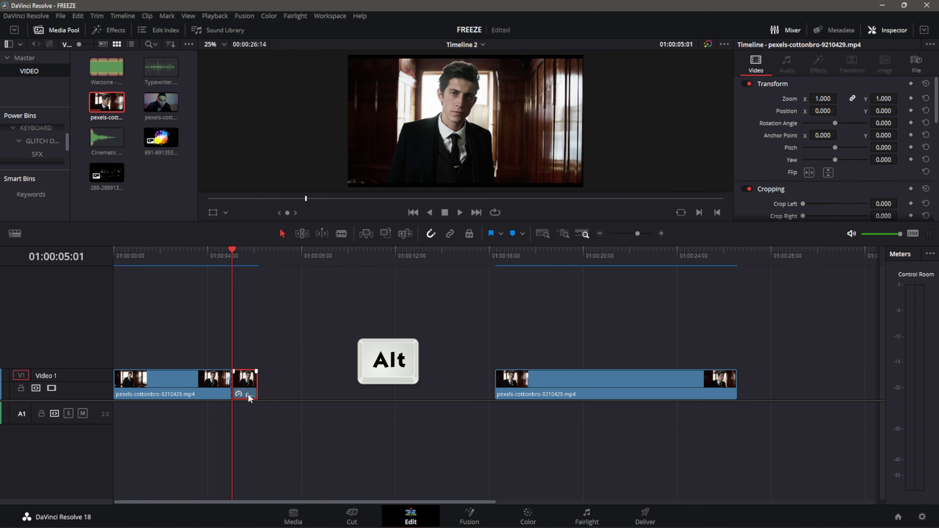
{"action": "left_click_drag", "start_coordinate": [244, 393], "coordinate": [245, 360]}
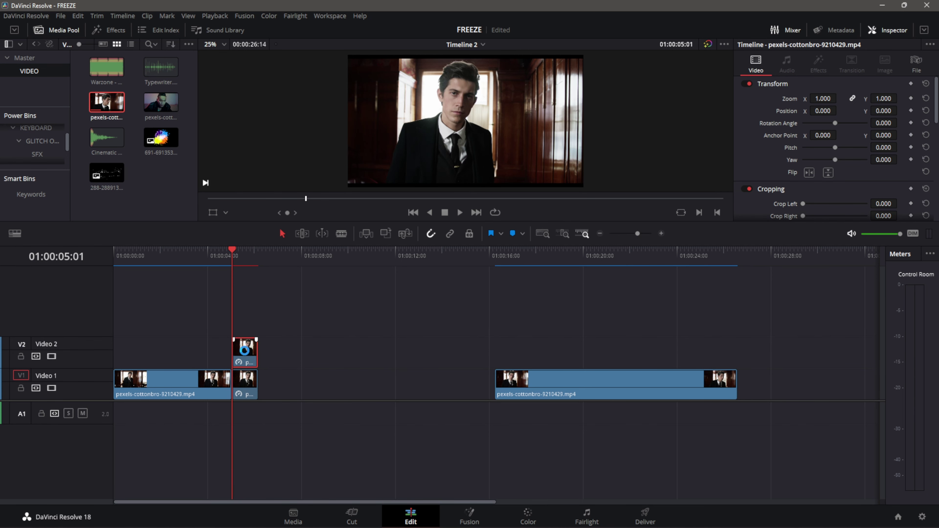
{"action": "left_click", "coordinate": [274, 357]}
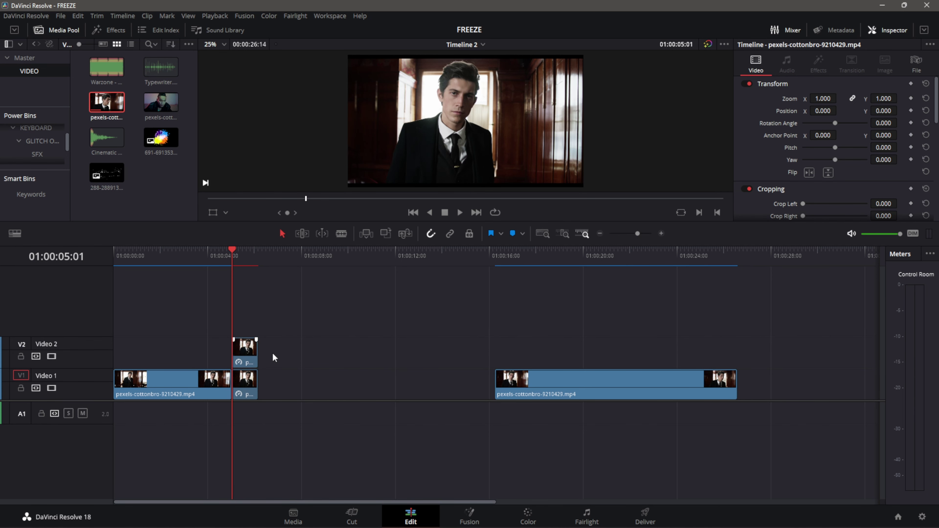
{"action": "left_click", "coordinate": [250, 357]}
{"action": "left_click", "coordinate": [527, 514]}
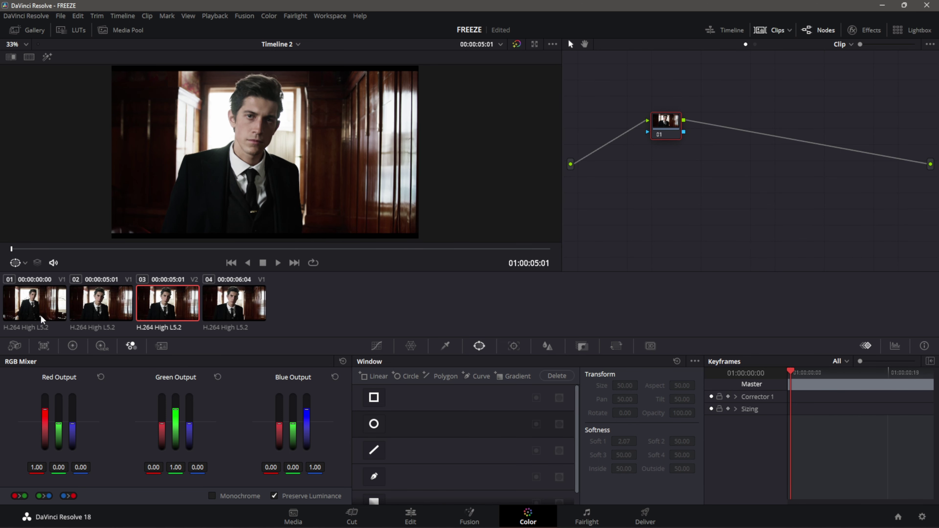
{"action": "key", "text": "space"}
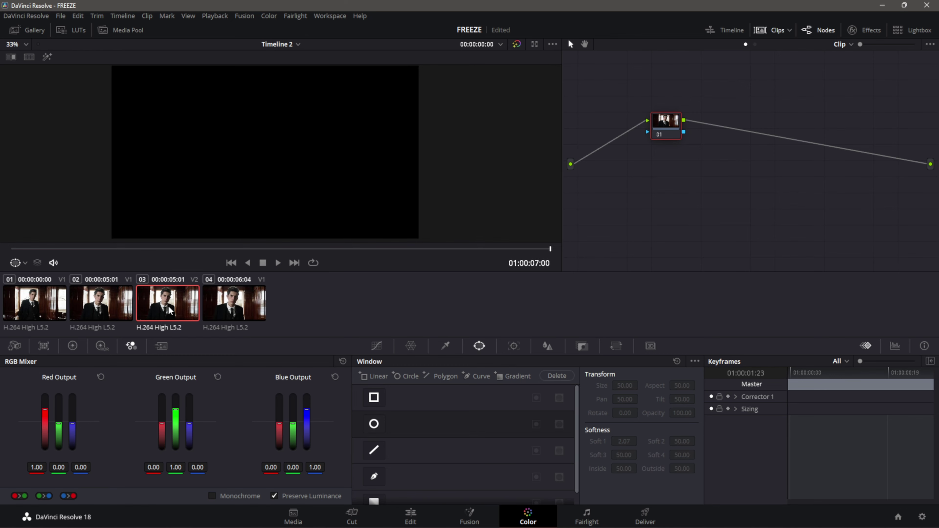
{"action": "left_click", "coordinate": [34, 302]}
{"action": "key", "text": "space"}
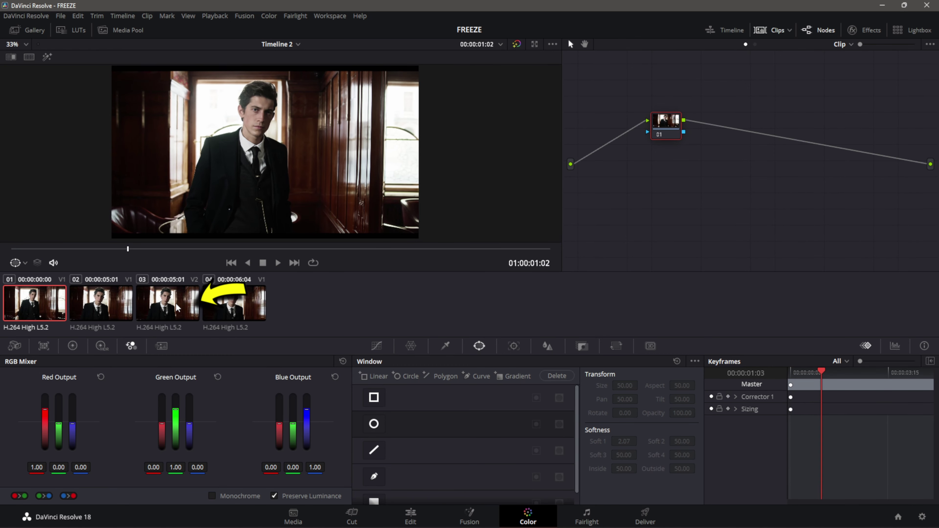
{"action": "left_click", "coordinate": [175, 303]}
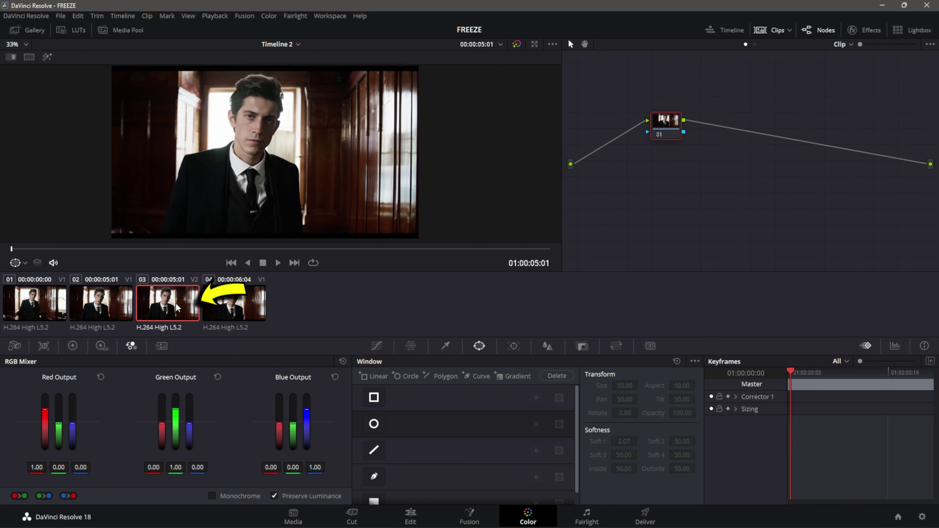
{"action": "key", "text": "space"}
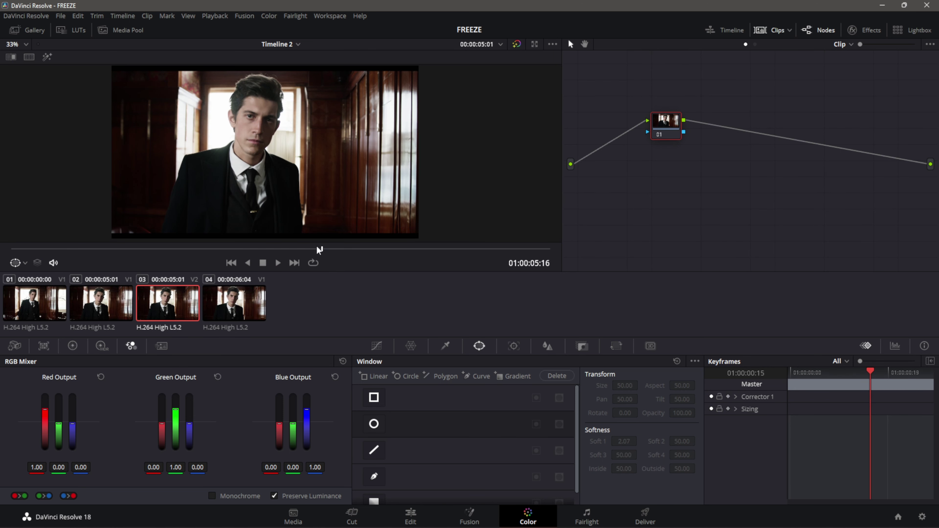
{"action": "left_click_drag", "start_coordinate": [322, 252], "coordinate": [16, 263]}
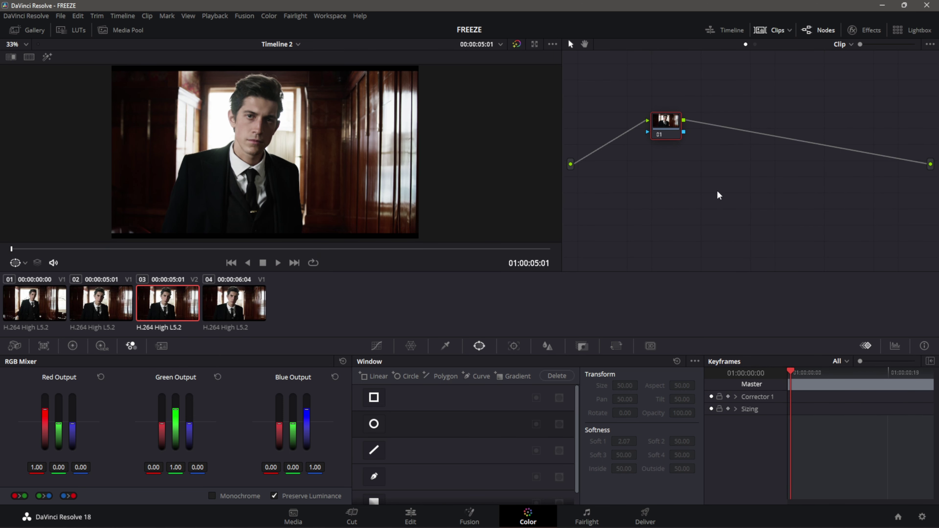
- Add an Alpha Output to the node graph and bring up the Window mask palette
{"action": "right_click", "coordinate": [715, 165]}
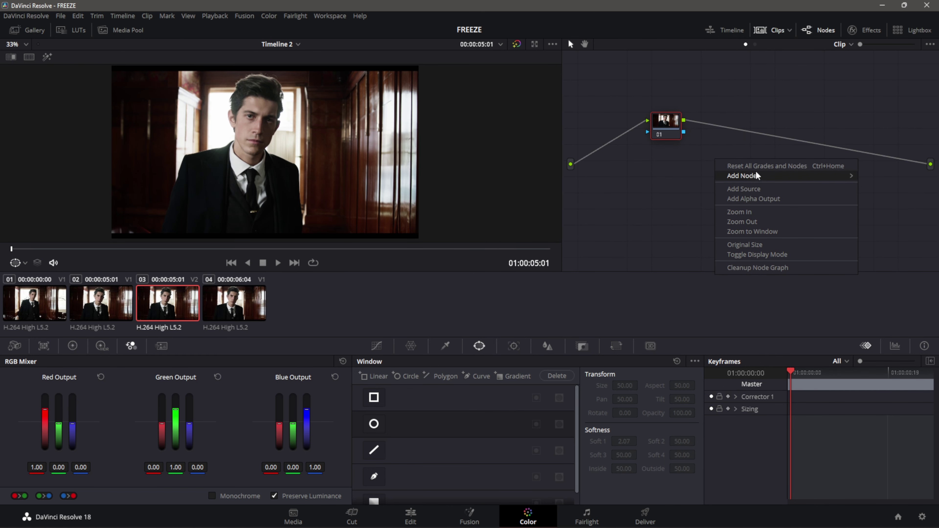
{"action": "mouse_move", "coordinate": [743, 175]}
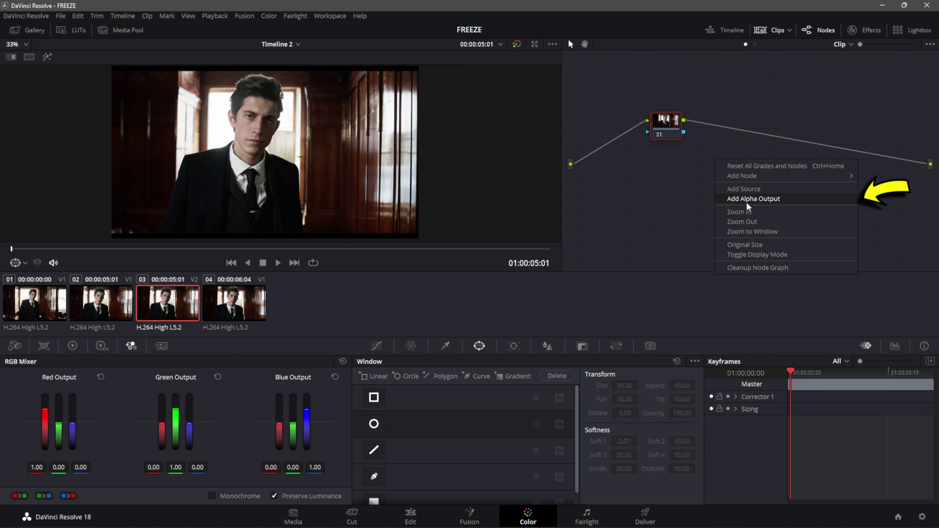
{"action": "left_click", "coordinate": [747, 200]}
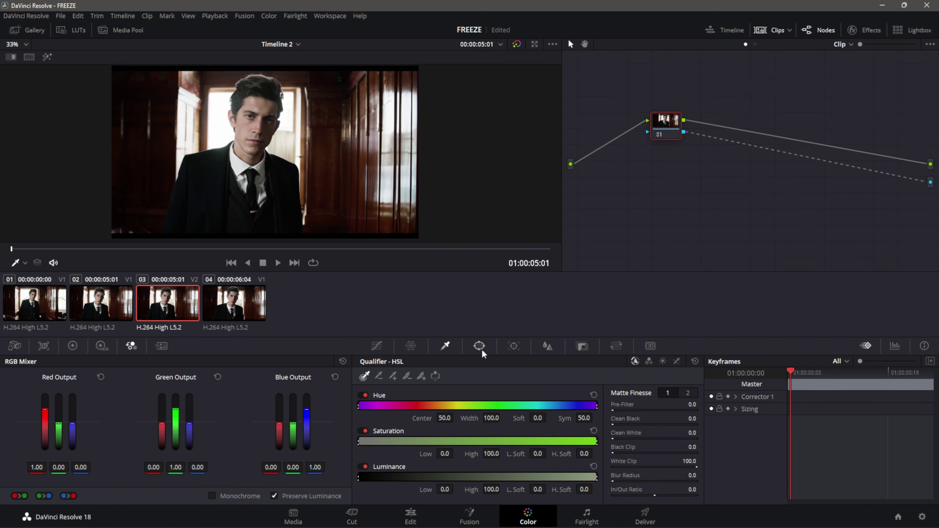
{"action": "left_click", "coordinate": [478, 349]}
{"action": "scroll", "coordinate": [397, 413], "scroll_direction": "down", "scroll_amount": 1}
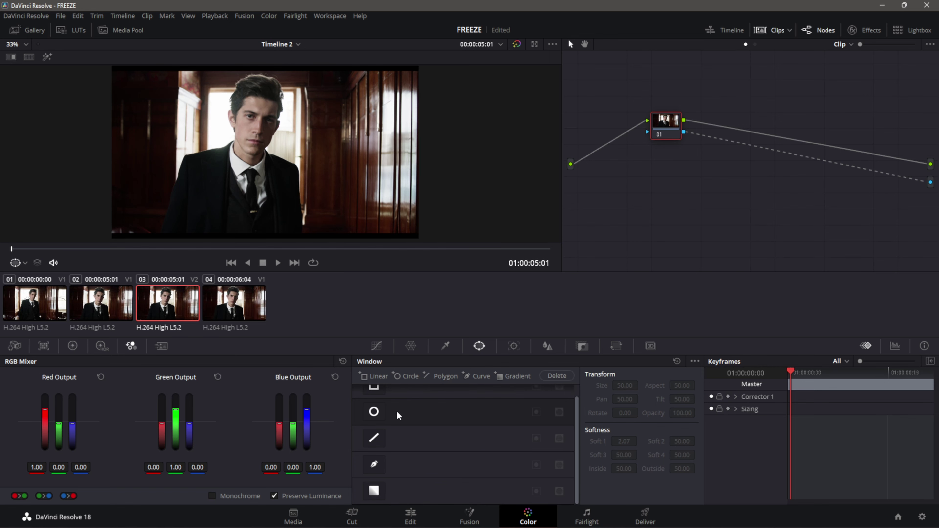
- Start a Curve mask and place points up the suit's left edge to the shoulder
{"action": "left_click", "coordinate": [373, 465]}
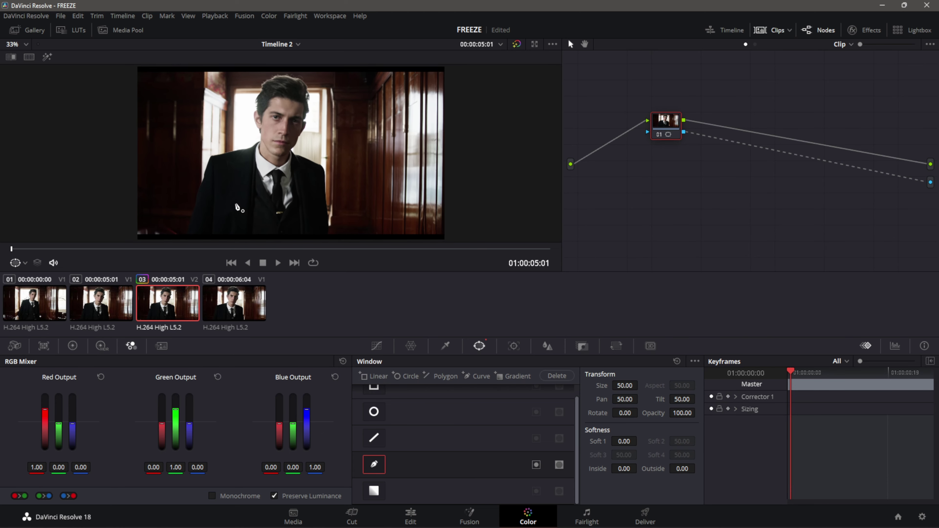
{"action": "left_click_drag", "start_coordinate": [218, 190], "coordinate": [261, 190]}
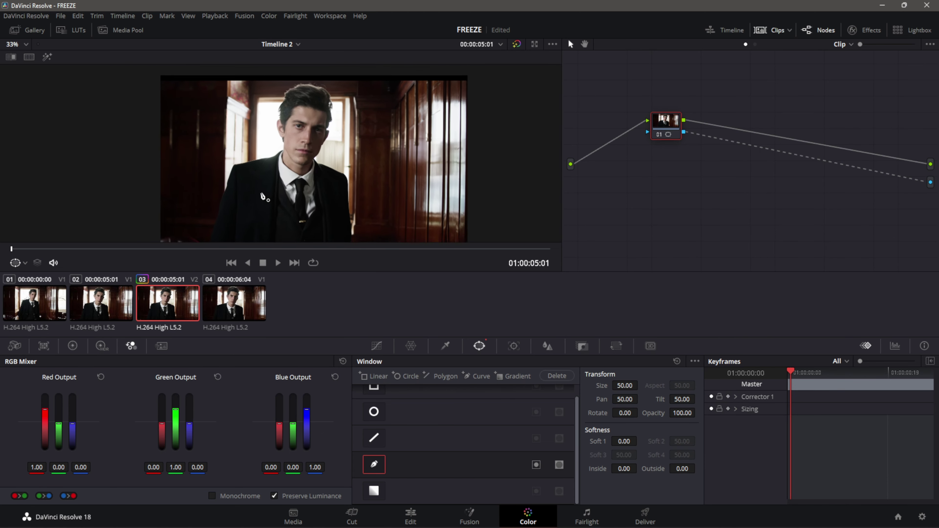
{"action": "scroll", "coordinate": [261, 190], "scroll_direction": "up", "scroll_amount": 1}
{"action": "scroll", "coordinate": [273, 190], "scroll_direction": "up", "scroll_amount": 1}
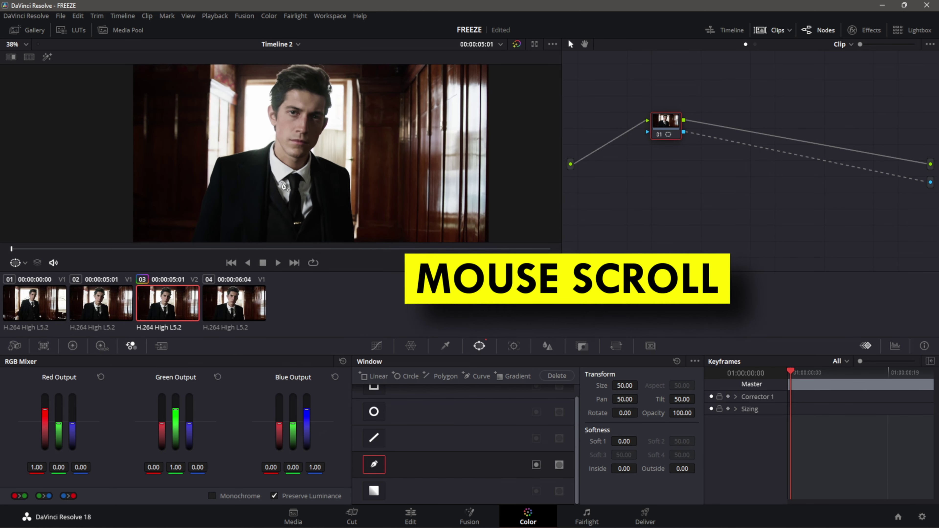
{"action": "scroll", "coordinate": [288, 191], "scroll_direction": "up", "scroll_amount": 2}
{"action": "scroll", "coordinate": [288, 190], "scroll_direction": "down", "scroll_amount": 2}
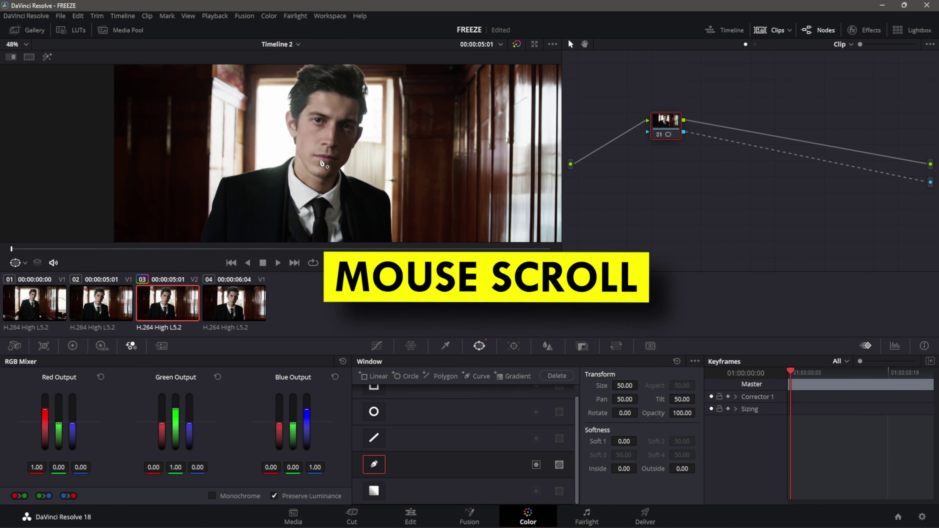
{"action": "scroll", "coordinate": [358, 189], "scroll_direction": "down", "scroll_amount": 1}
{"action": "left_click_drag", "start_coordinate": [357, 189], "coordinate": [338, 183]}
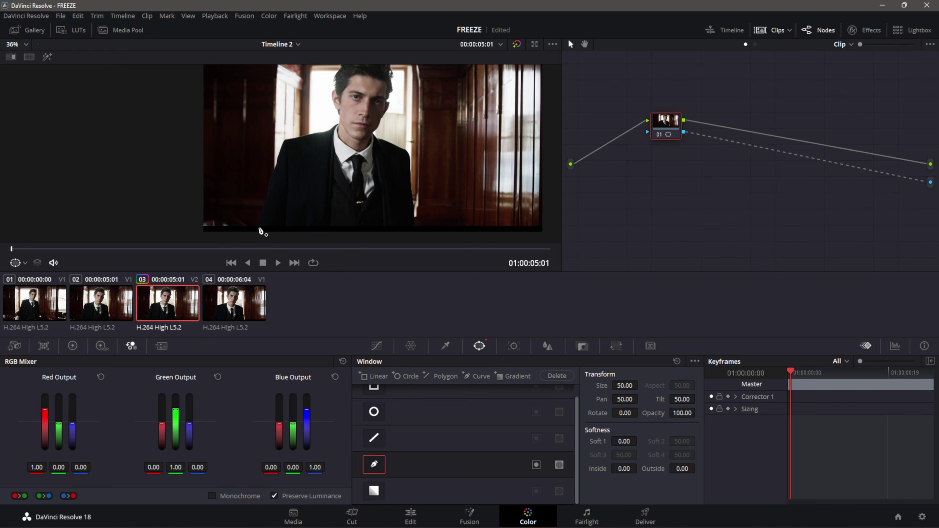
{"action": "left_click_drag", "start_coordinate": [260, 225], "coordinate": [259, 218]}
{"action": "scroll", "coordinate": [263, 218], "scroll_direction": "up", "scroll_amount": 2}
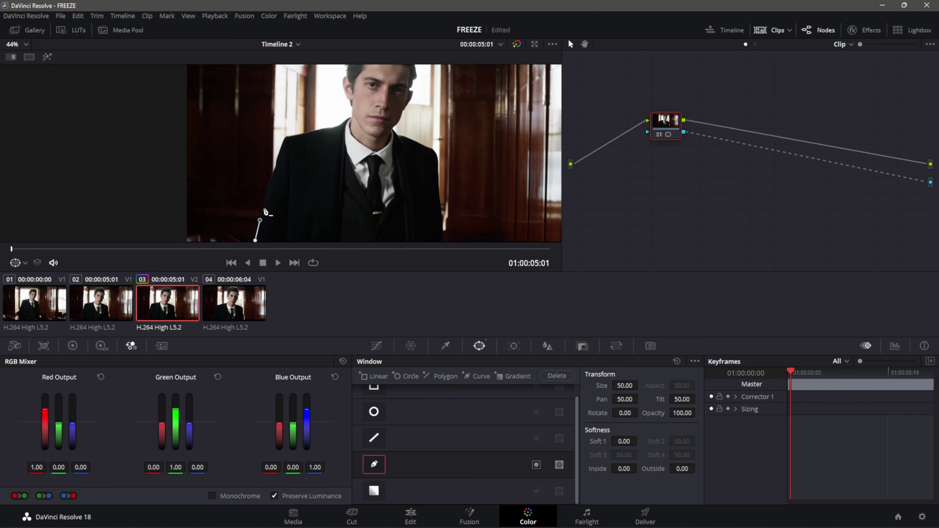
{"action": "scroll", "coordinate": [259, 224], "scroll_direction": "up", "scroll_amount": 2}
{"action": "scroll", "coordinate": [272, 226], "scroll_direction": "up", "scroll_amount": 2}
{"action": "left_click_drag", "start_coordinate": [274, 226], "coordinate": [287, 190]}
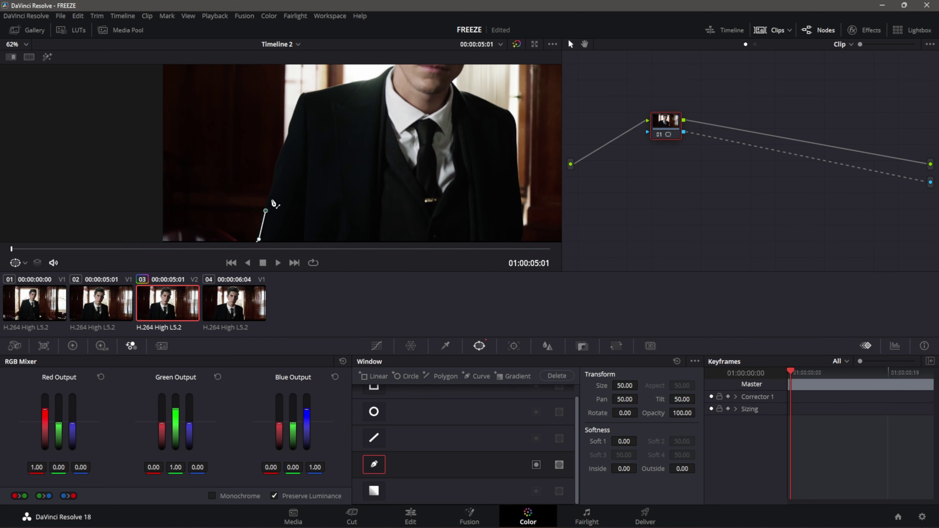
{"action": "left_click", "coordinate": [266, 201]}
{"action": "left_click", "coordinate": [271, 183]}
{"action": "left_click", "coordinate": [275, 169]}
{"action": "left_click", "coordinate": [280, 155]}
{"action": "left_click", "coordinate": [286, 137]}
{"action": "left_click", "coordinate": [292, 119]}
{"action": "left_click", "coordinate": [295, 107]}
{"action": "left_click", "coordinate": [302, 96]}
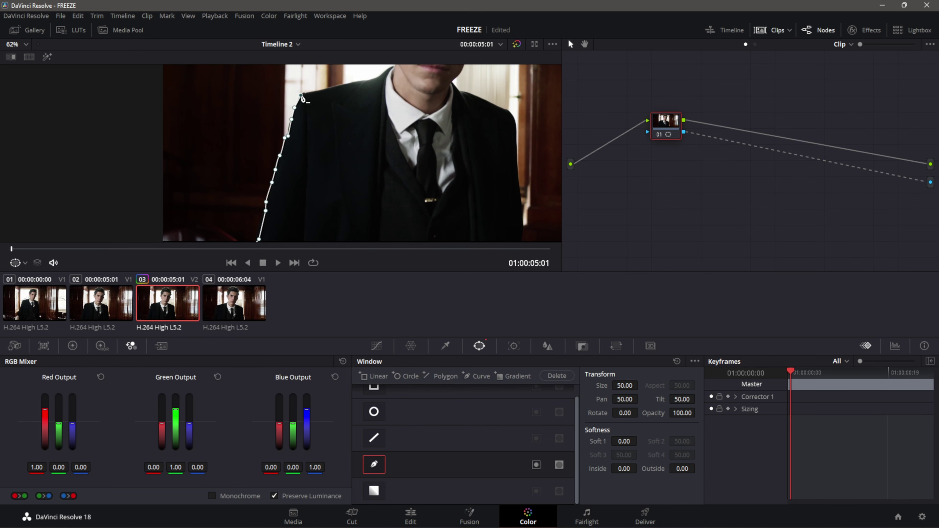
- Continue the curve across the shoulder, around the hair, and down the neck and right side of the suit
{"action": "scroll", "coordinate": [325, 133], "scroll_direction": "down", "scroll_amount": 3}
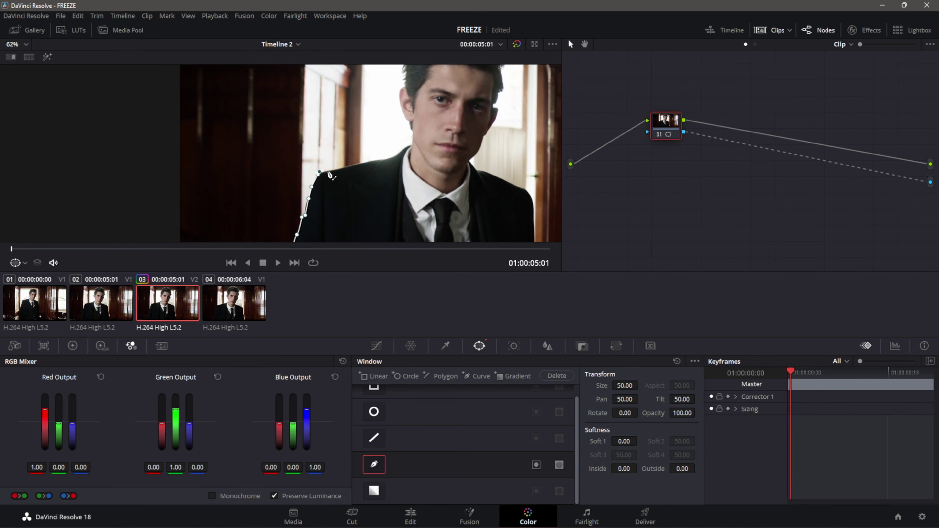
{"action": "left_click", "coordinate": [345, 166]}
{"action": "left_click", "coordinate": [355, 165]}
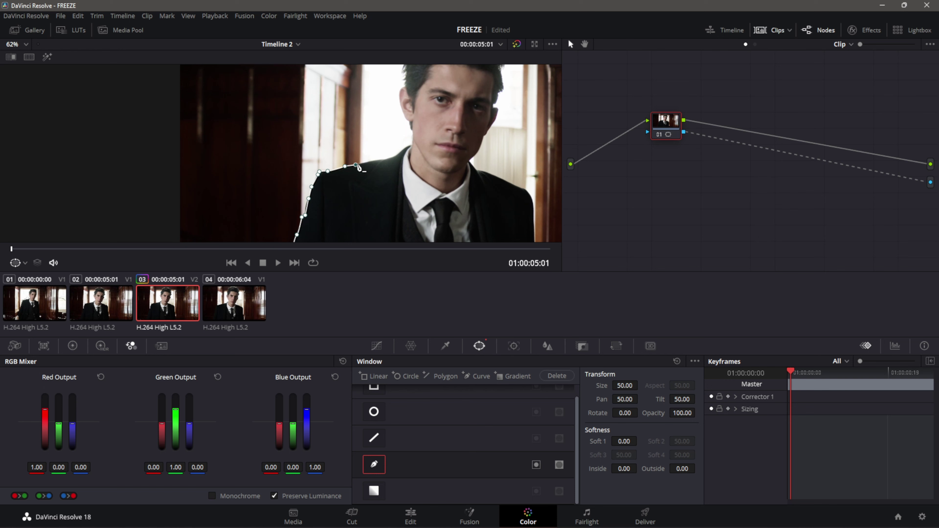
{"action": "left_click", "coordinate": [370, 161]}
{"action": "left_click", "coordinate": [406, 147]}
{"action": "left_click", "coordinate": [412, 142]}
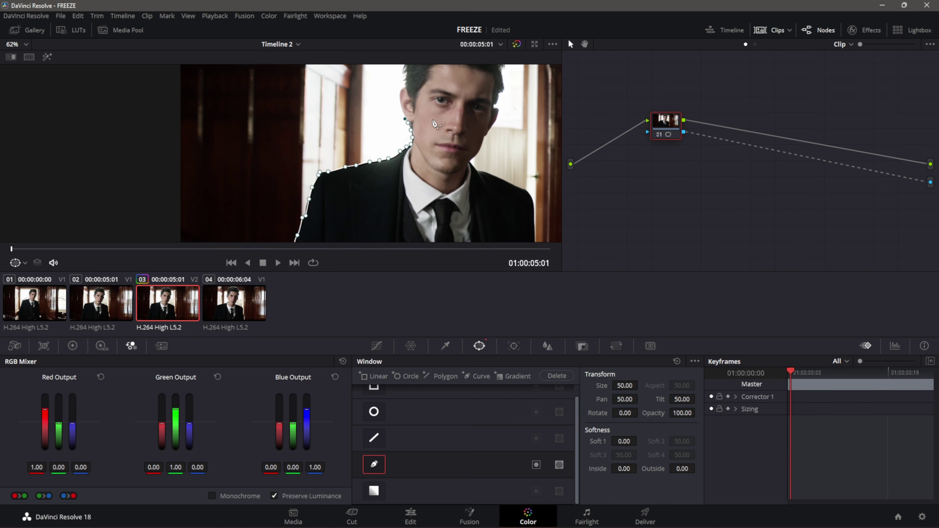
{"action": "left_click", "coordinate": [425, 126]}
{"action": "left_click", "coordinate": [440, 107]}
{"action": "left_click", "coordinate": [490, 111]}
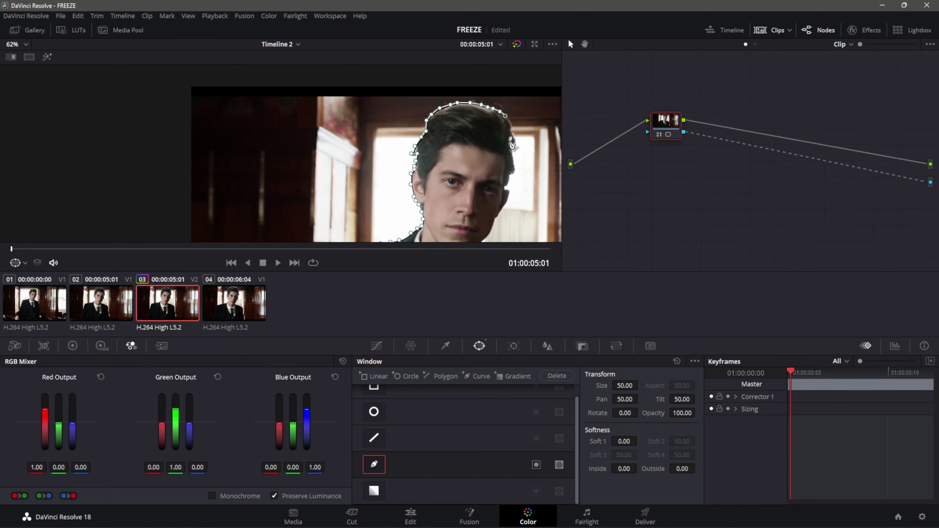
{"action": "scroll", "coordinate": [514, 148], "scroll_direction": "up", "scroll_amount": 1}
{"action": "scroll", "coordinate": [469, 174], "scroll_direction": "up", "scroll_amount": 1}
{"action": "left_click", "coordinate": [383, 122]}
{"action": "left_click", "coordinate": [361, 166]}
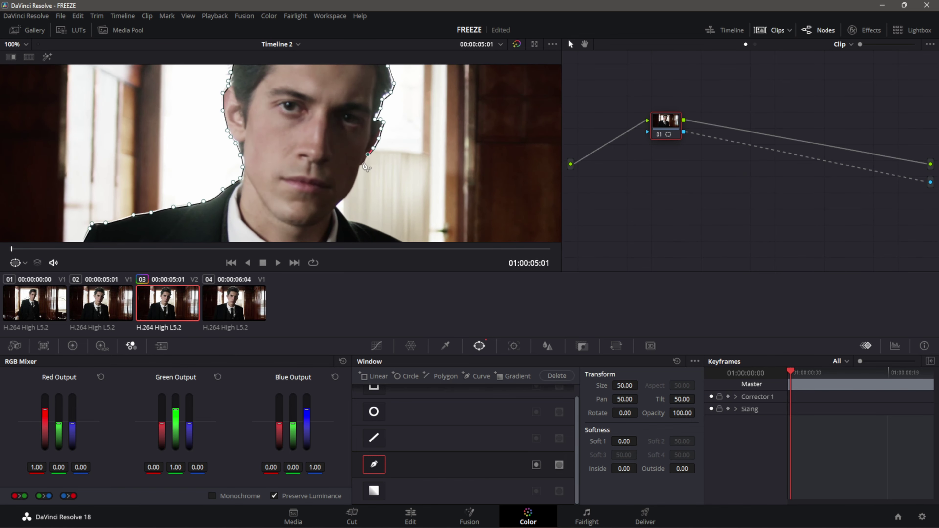
{"action": "left_click", "coordinate": [347, 199]}
{"action": "left_click", "coordinate": [346, 221]}
{"action": "left_click", "coordinate": [382, 233]}
{"action": "left_click", "coordinate": [402, 243]}
{"action": "scroll", "coordinate": [149, 237], "scroll_direction": "down", "scroll_amount": 3}
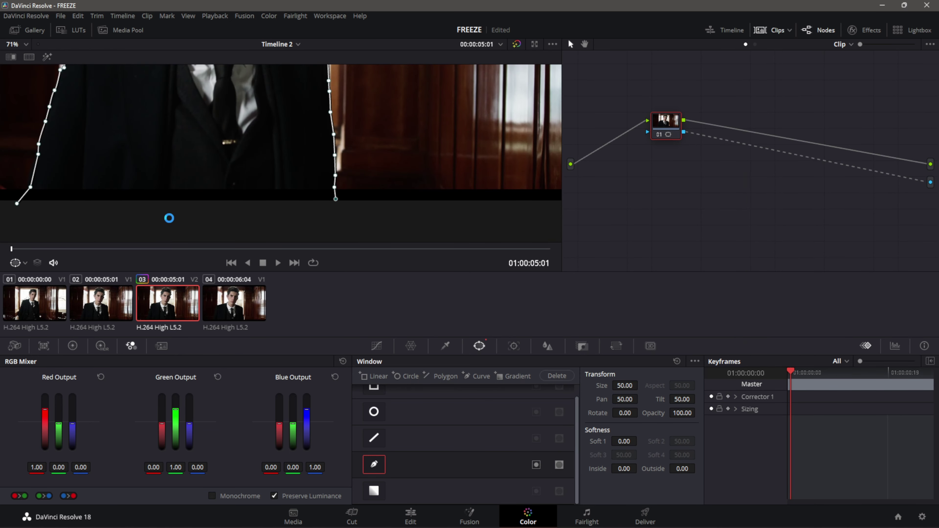
- Close the mask along the bottom of the frame and set Softness Soft 1 to 0.32
{"action": "left_click", "coordinate": [18, 205]}
{"action": "scroll", "coordinate": [281, 163], "scroll_direction": "down", "scroll_amount": 1}
{"action": "scroll", "coordinate": [293, 148], "scroll_direction": "down", "scroll_amount": 1}
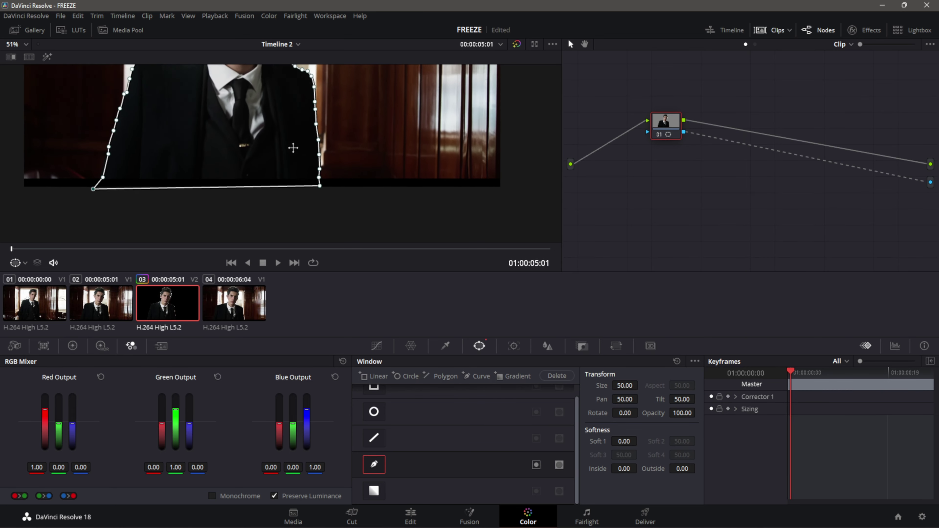
{"action": "scroll", "coordinate": [406, 162], "scroll_direction": "down", "scroll_amount": 1}
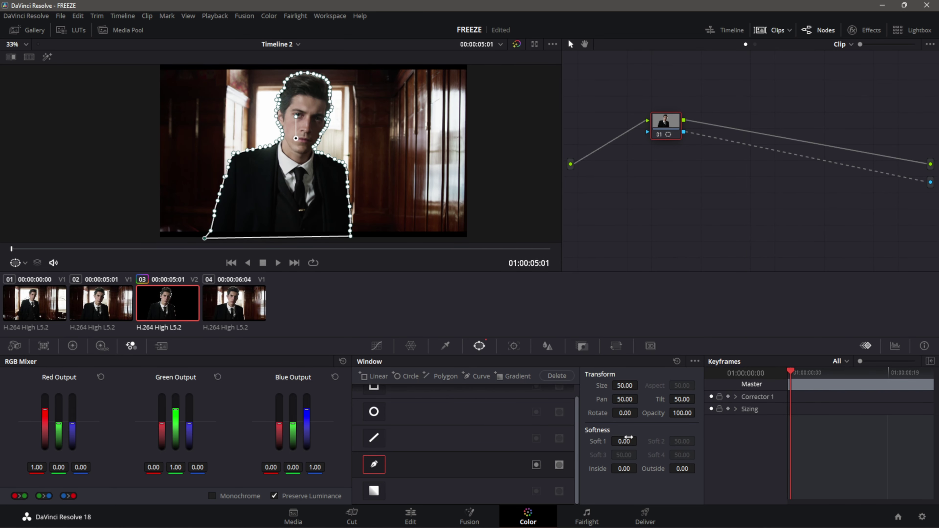
{"action": "left_click_drag", "start_coordinate": [628, 438], "coordinate": [639, 441]}
- On the Edit page, disable Video 1 to preview the cut-out man on black, then re-enable it
{"action": "left_click", "coordinate": [411, 519]}
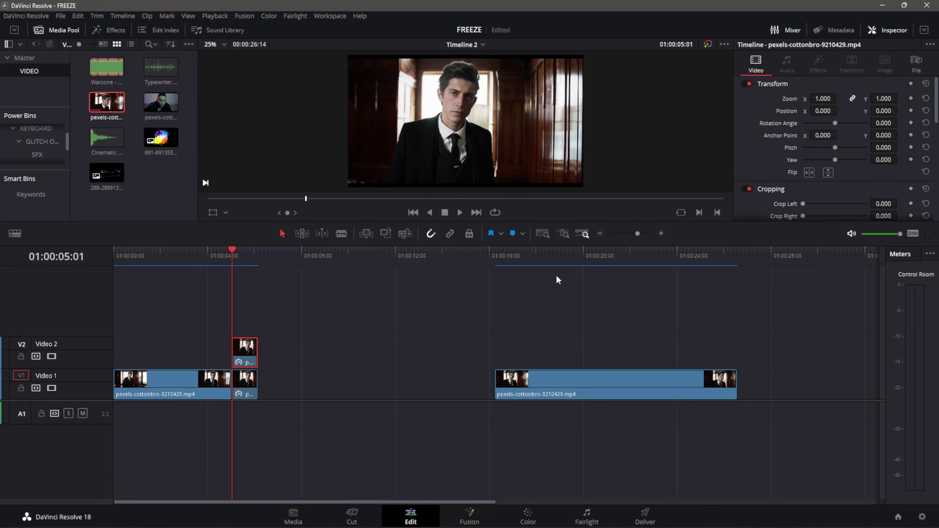
{"action": "left_click", "coordinate": [416, 347]}
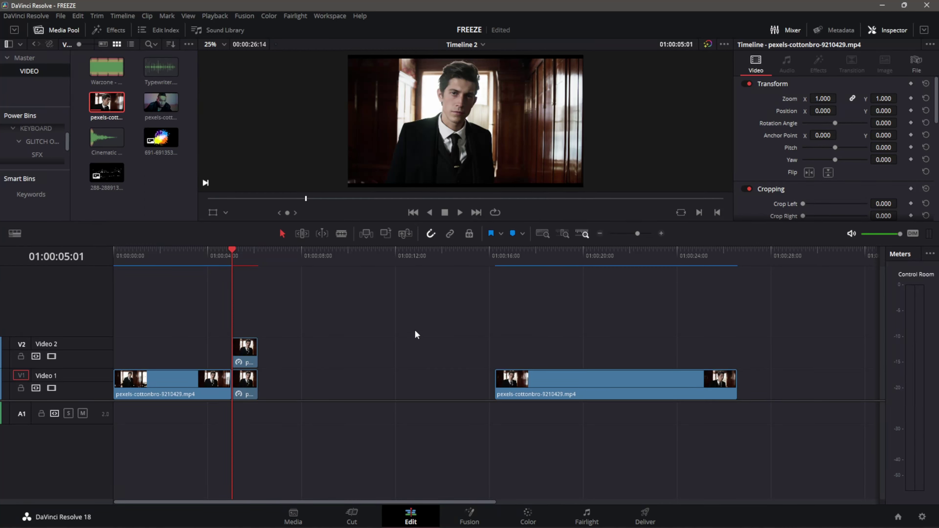
{"action": "left_click", "coordinate": [249, 386]}
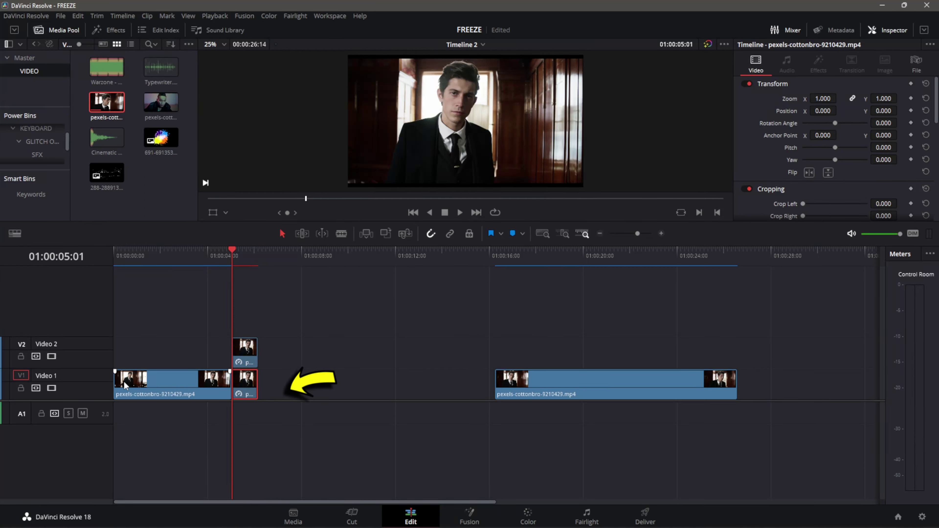
{"action": "left_click", "coordinate": [55, 389]}
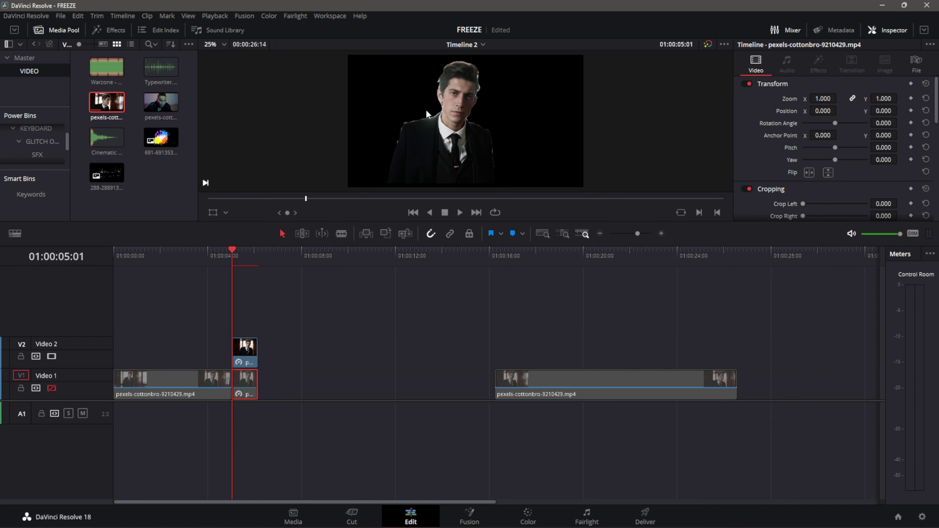
{"action": "left_click", "coordinate": [246, 349]}
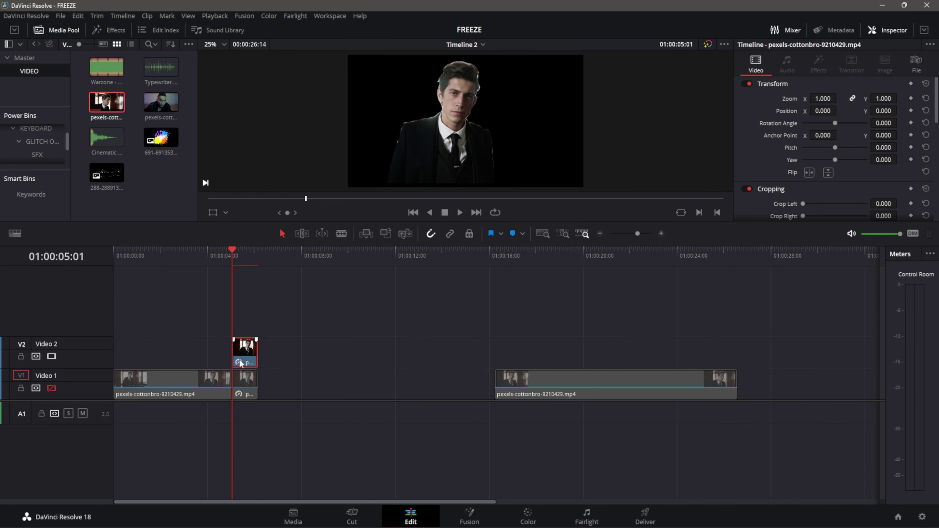
{"action": "left_click", "coordinate": [51, 388]}
- Play the result, return the playhead to 01:00:05:01, and reselect the short Video 1 clip
{"action": "left_click", "coordinate": [459, 212]}
{"action": "key", "text": "space"}
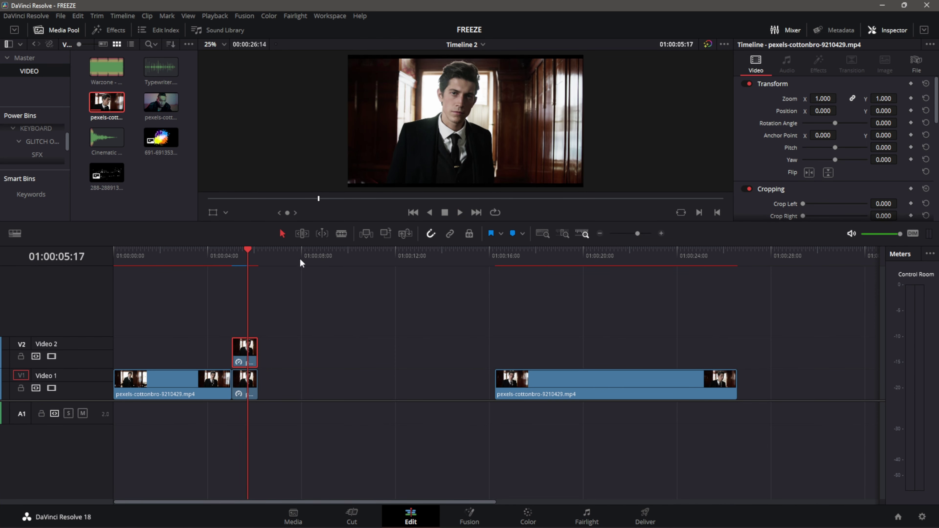
{"action": "left_click", "coordinate": [244, 250]}
{"action": "key", "text": "Left"}
{"action": "key", "text": "Left"}
{"action": "key", "text": "Left"}
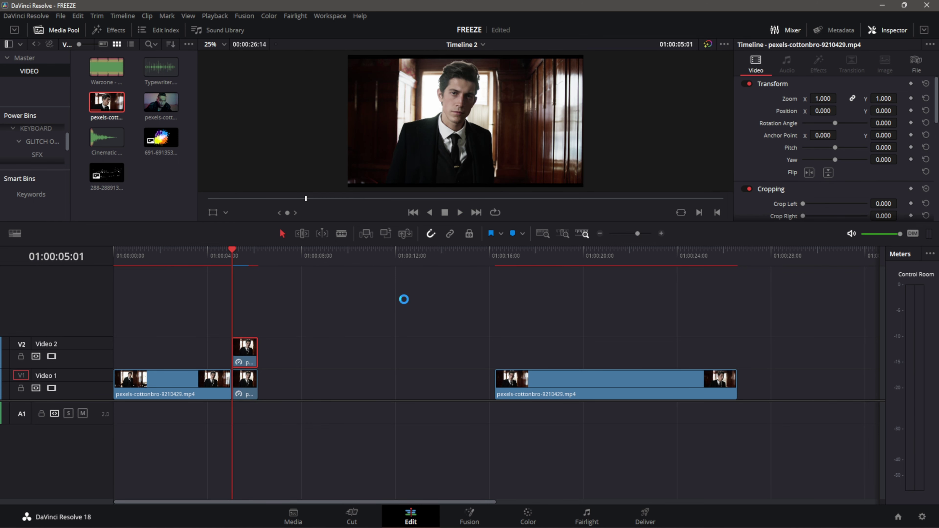
{"action": "left_click", "coordinate": [437, 393]}
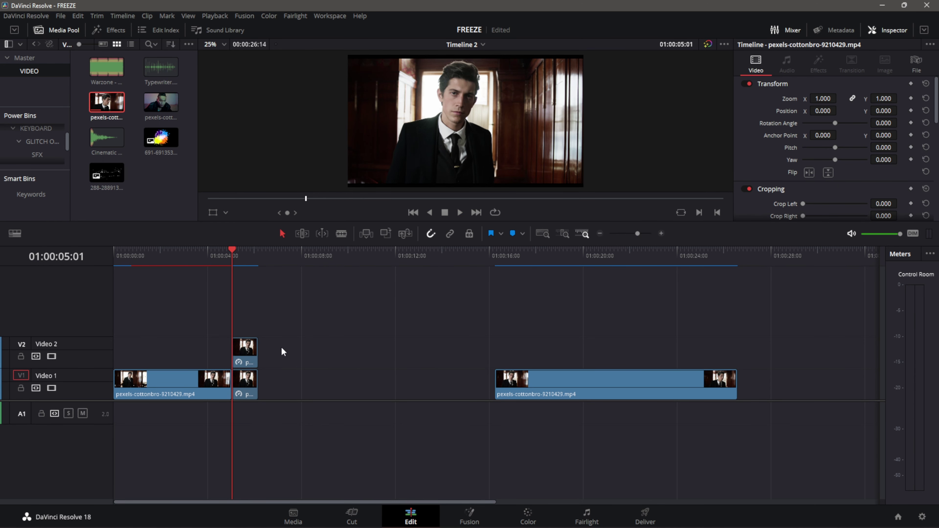
{"action": "left_click", "coordinate": [251, 391]}
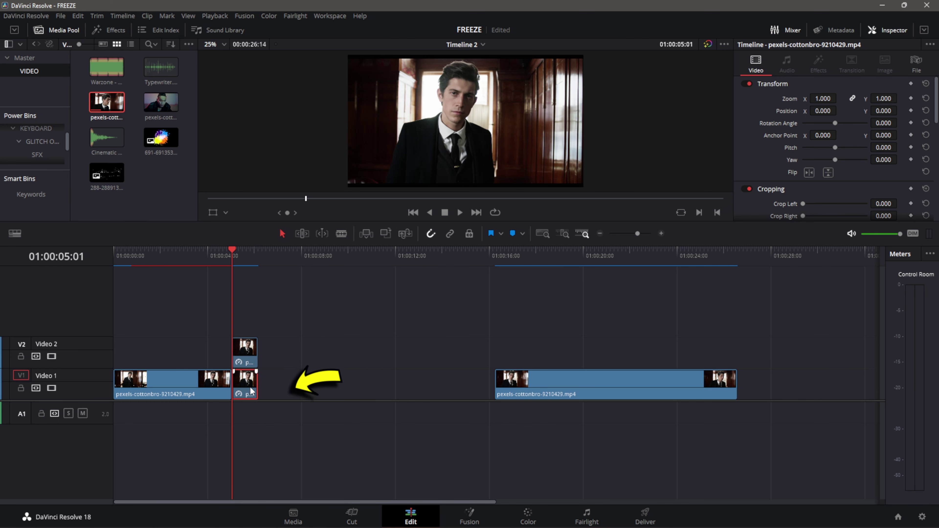
{"action": "left_click", "coordinate": [247, 358]}
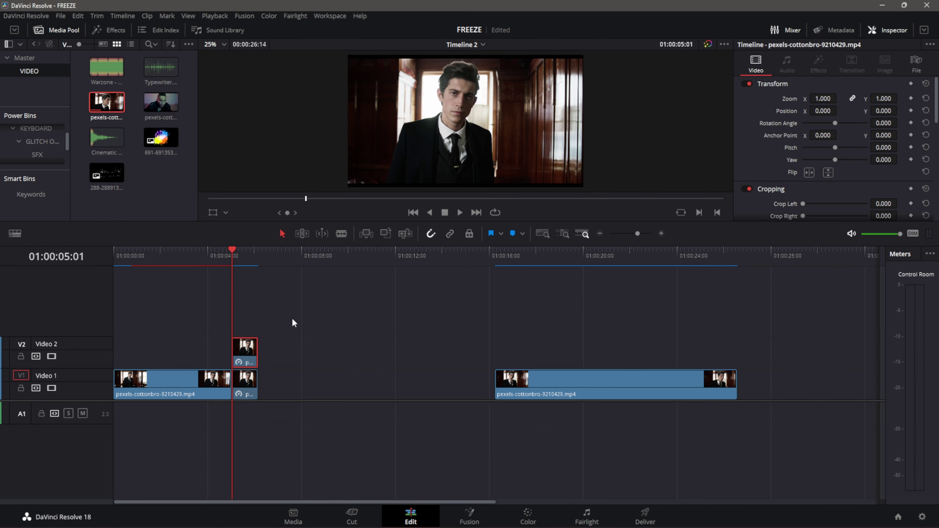
{"action": "left_click", "coordinate": [251, 391]}
- Give clip 02 a Gaussian Blur of strength 0.449 and turn on RGB Mixer Monochrome
{"action": "left_click", "coordinate": [528, 516]}
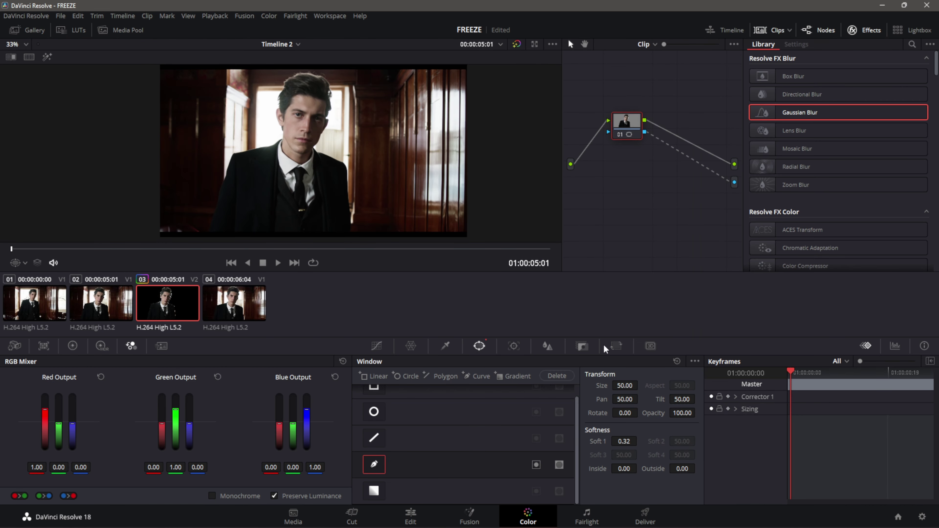
{"action": "left_click", "coordinate": [118, 305]}
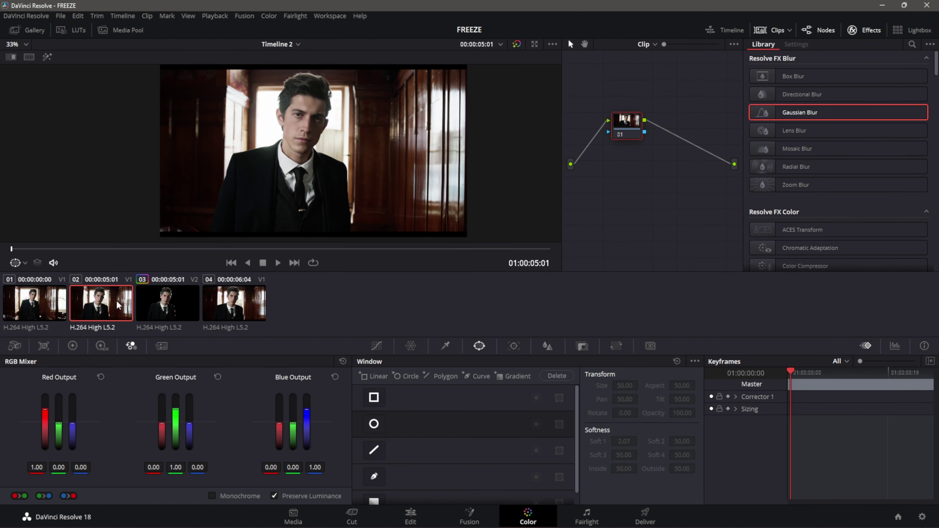
{"action": "left_click", "coordinate": [177, 307]}
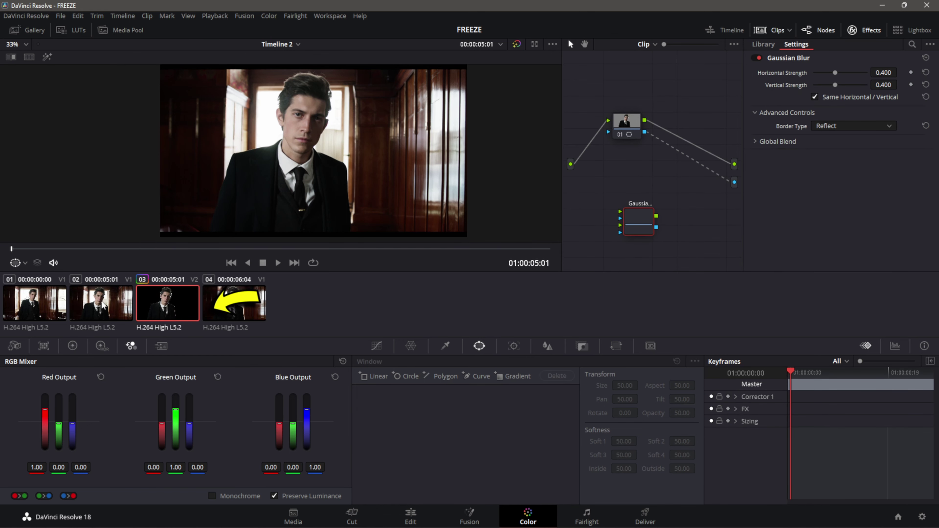
{"action": "left_click", "coordinate": [106, 314]}
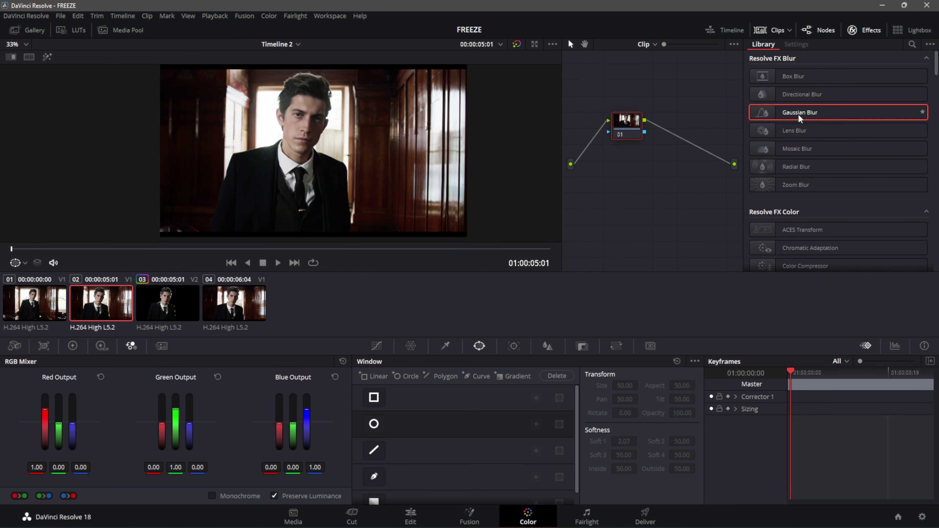
{"action": "left_click_drag", "start_coordinate": [798, 112], "coordinate": [627, 122]}
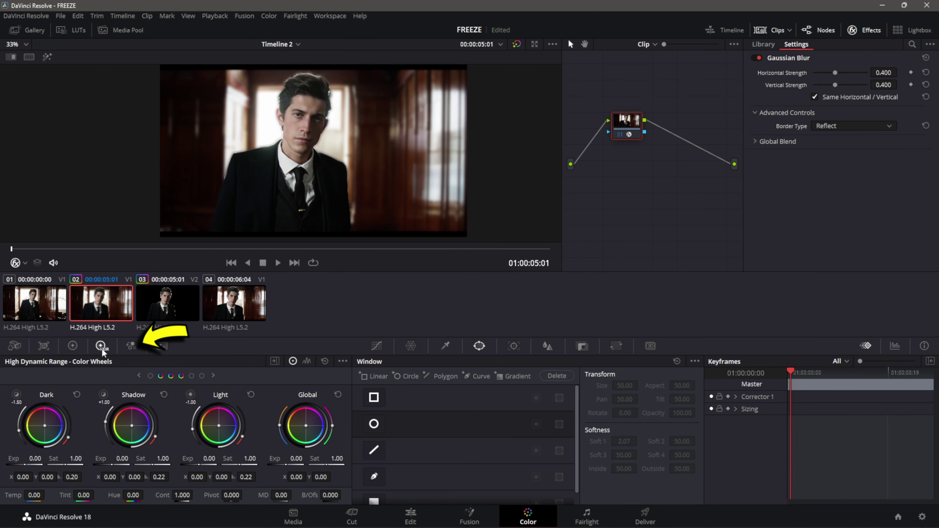
{"action": "left_click", "coordinate": [131, 346]}
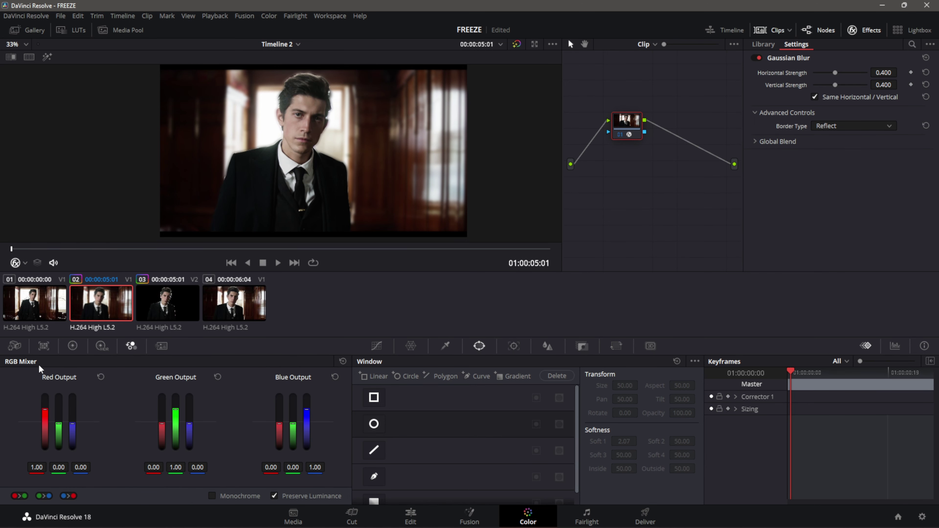
{"action": "left_click", "coordinate": [213, 496]}
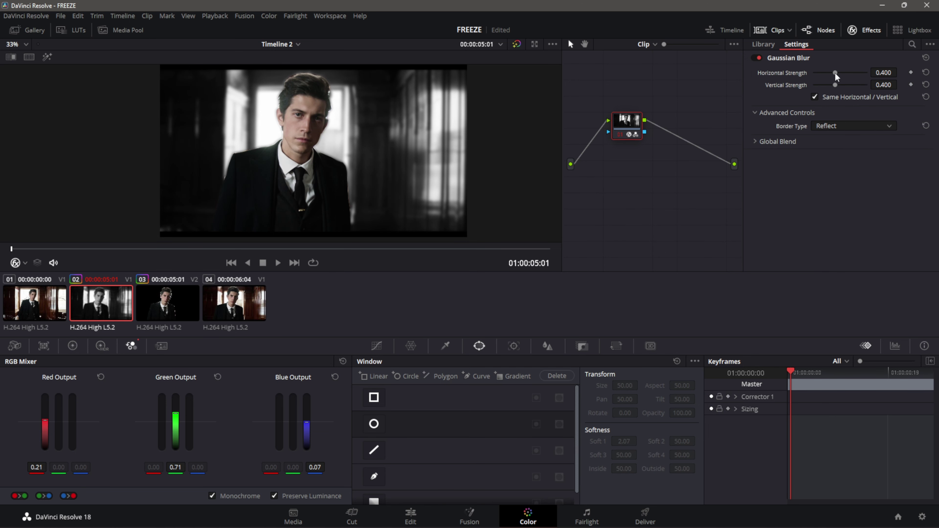
{"action": "left_click_drag", "start_coordinate": [835, 72], "coordinate": [837, 75]}
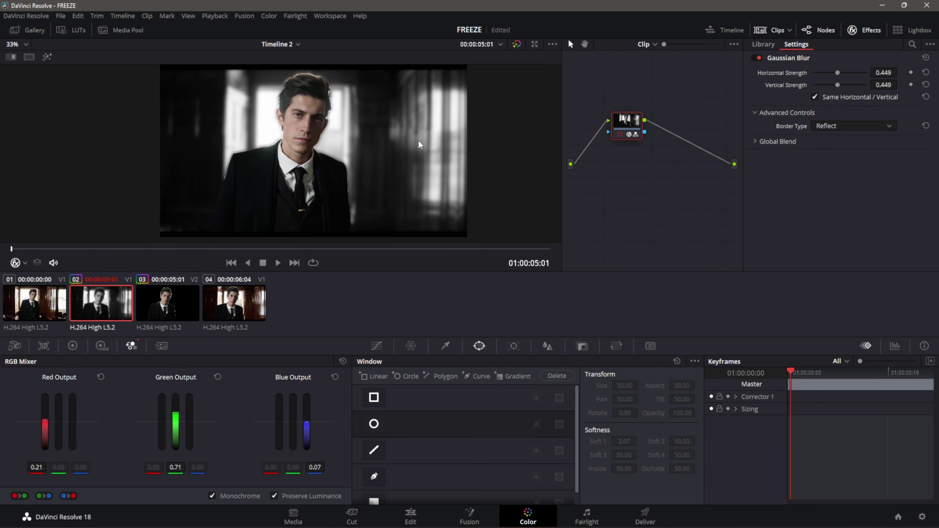
{"action": "left_click", "coordinate": [410, 519]}
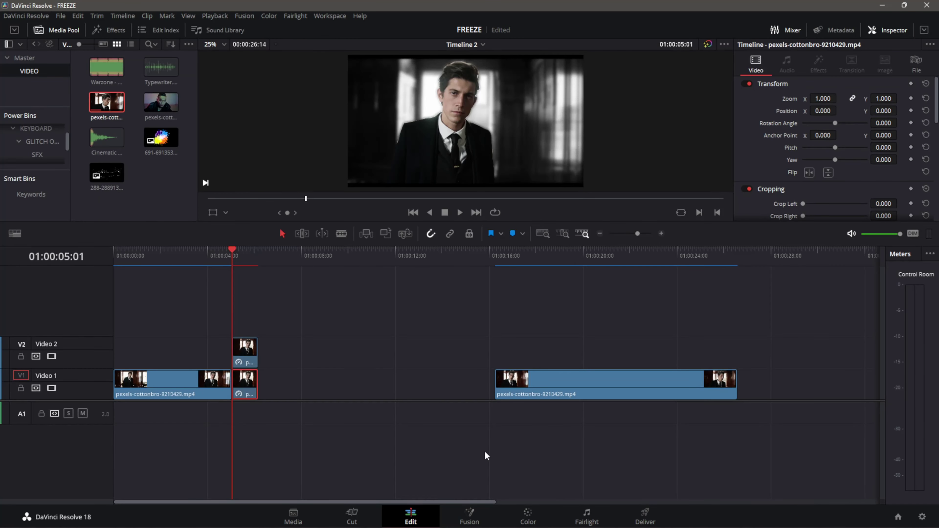
{"action": "left_click", "coordinate": [51, 388]}
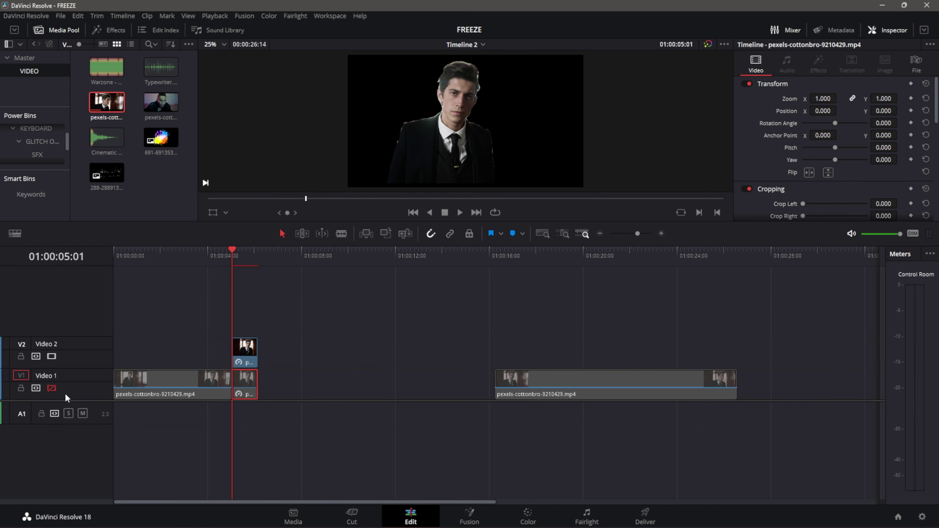
{"action": "left_click", "coordinate": [51, 388]}
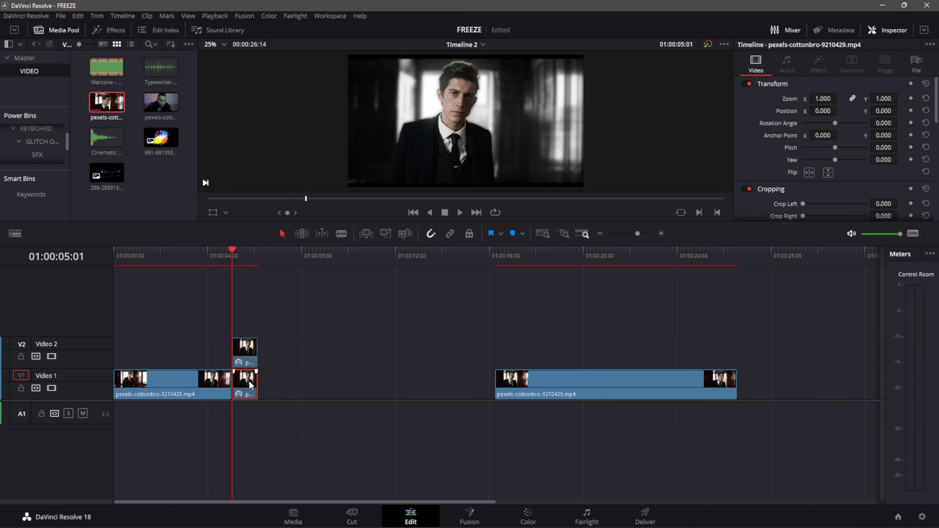
{"action": "left_click", "coordinate": [246, 359]}
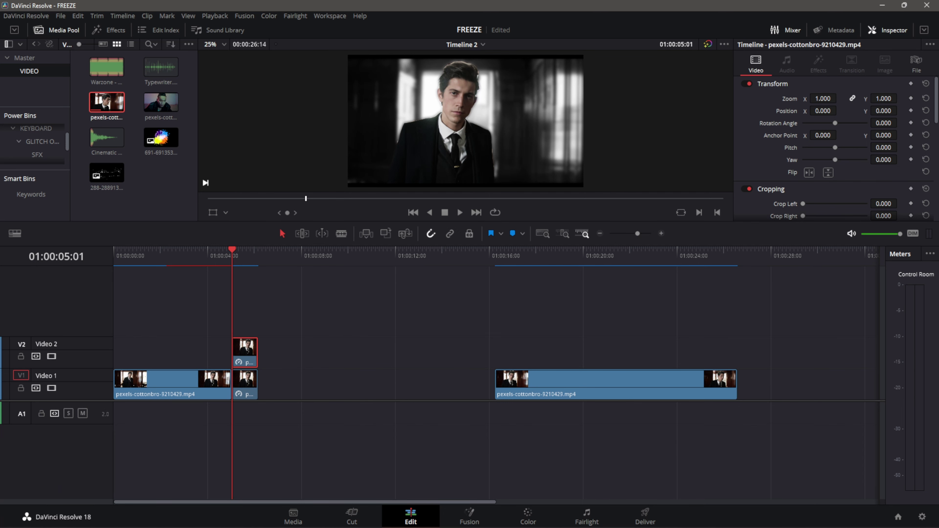
{"action": "left_click", "coordinate": [106, 172]}
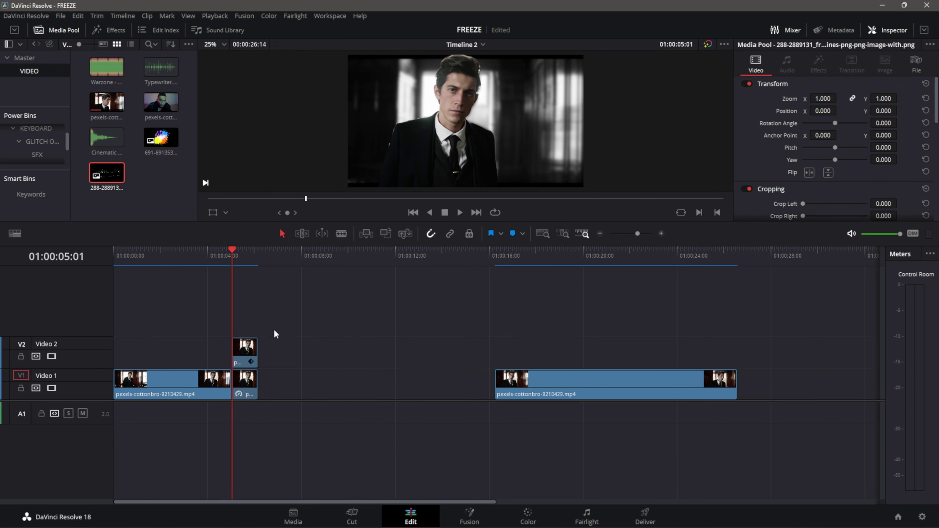
{"action": "left_click_drag", "start_coordinate": [245, 355], "coordinate": [286, 318]}
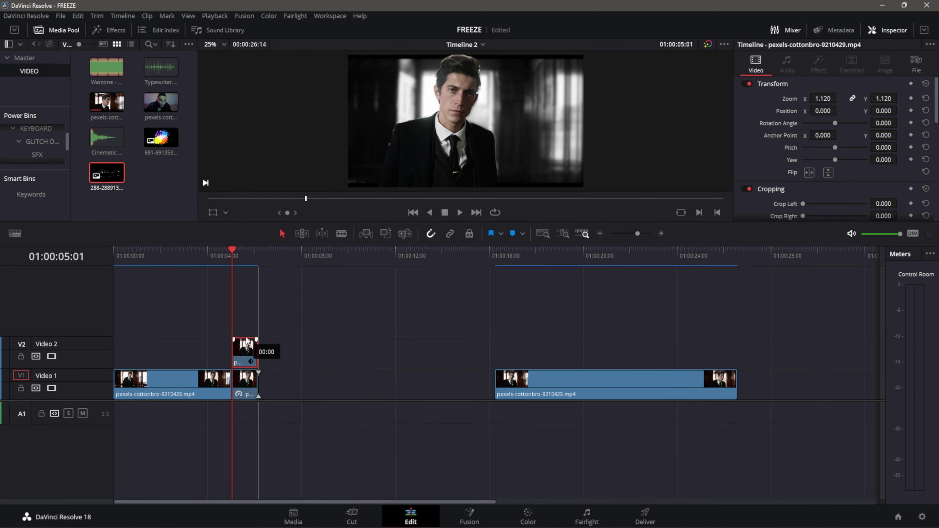
{"action": "left_click", "coordinate": [288, 320]}
{"action": "mouse_move", "coordinate": [113, 174]}
{"action": "left_mouse_down"}
{"action": "mouse_move", "coordinate": [230, 352]}
{"action": "mouse_move", "coordinate": [276, 358]}
{"action": "left_mouse_up"}
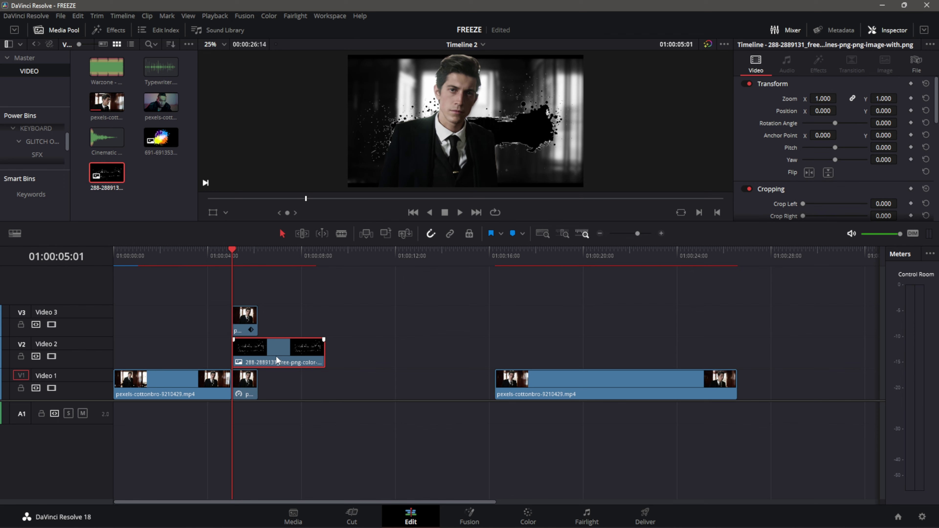
{"action": "left_click", "coordinate": [247, 321]}
{"action": "left_click", "coordinate": [266, 364]}
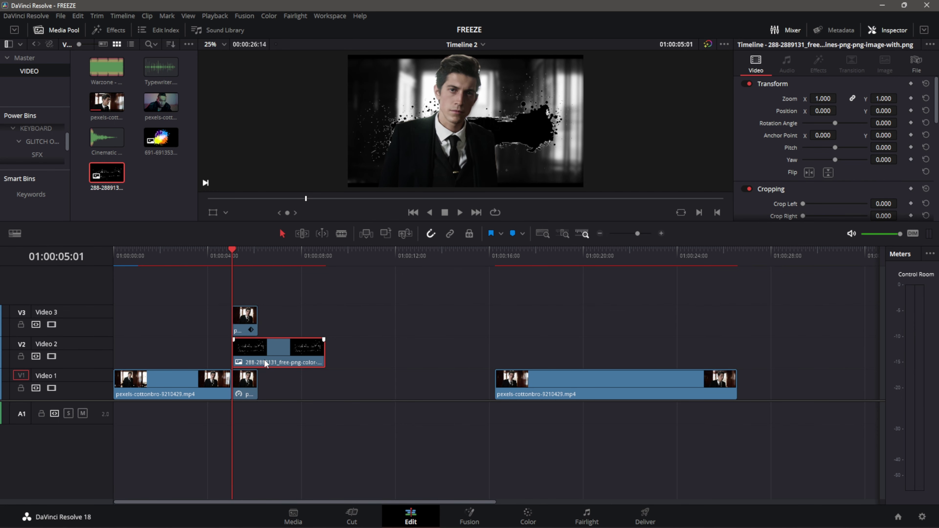
{"action": "left_click", "coordinate": [247, 323]}
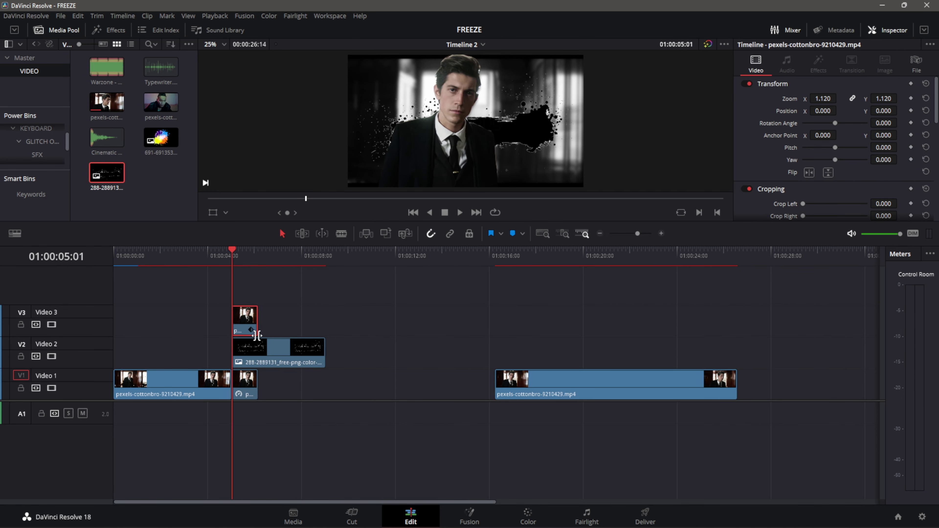
{"action": "left_click", "coordinate": [272, 357]}
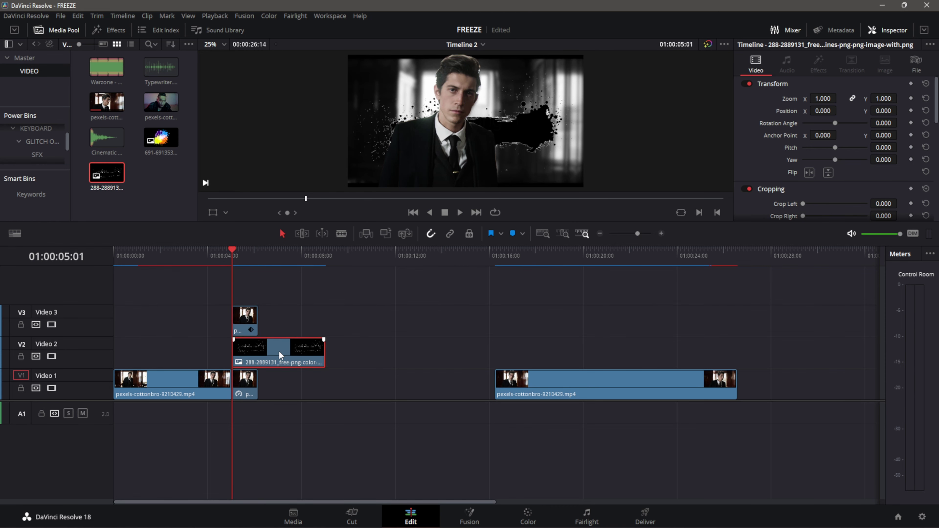
- Scale the ink splash to 1.411 × 1.190, rotate it 17.646° behind the shoulder, and preview it
{"action": "left_click", "coordinate": [212, 212]}
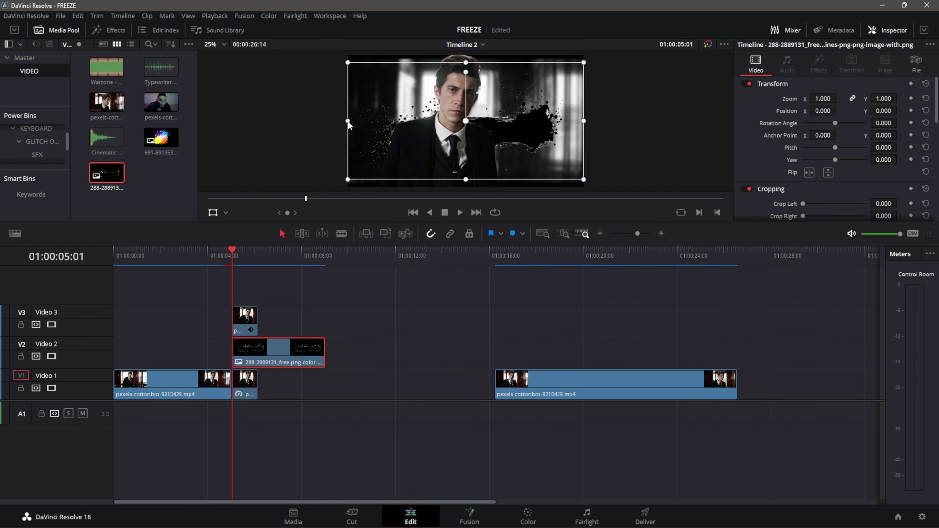
{"action": "left_click_drag", "start_coordinate": [347, 124], "coordinate": [324, 128]}
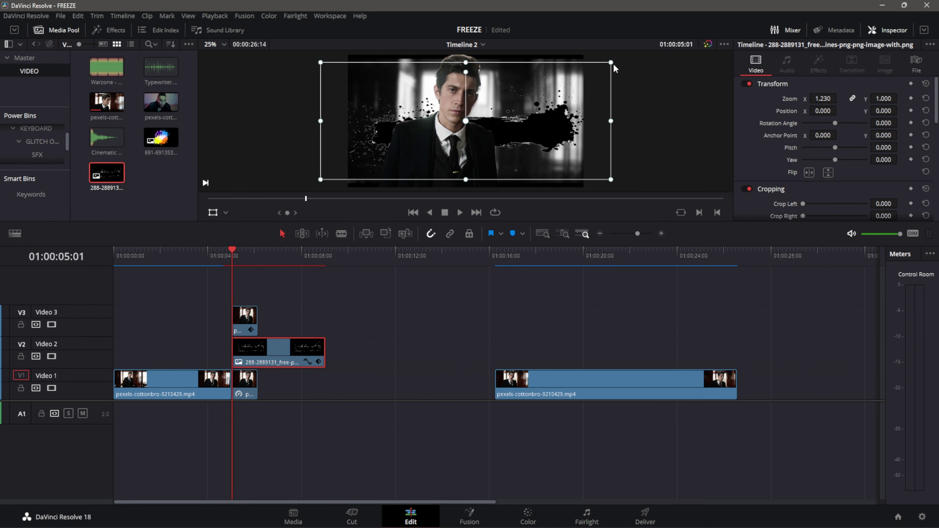
{"action": "left_click_drag", "start_coordinate": [613, 66], "coordinate": [600, 56]}
{"action": "left_click_drag", "start_coordinate": [601, 121], "coordinate": [622, 121]}
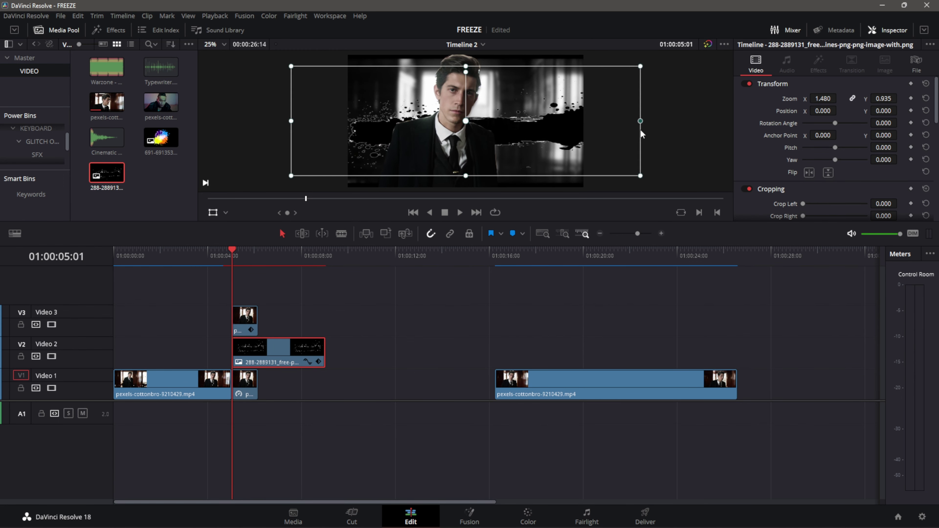
{"action": "left_click_drag", "start_coordinate": [466, 176], "coordinate": [467, 195]}
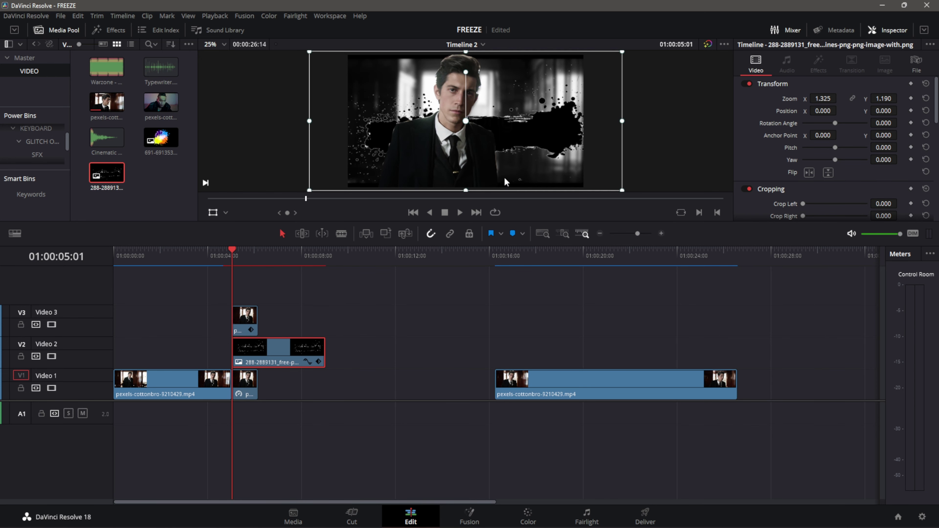
{"action": "left_click_drag", "start_coordinate": [466, 73], "coordinate": [451, 72]}
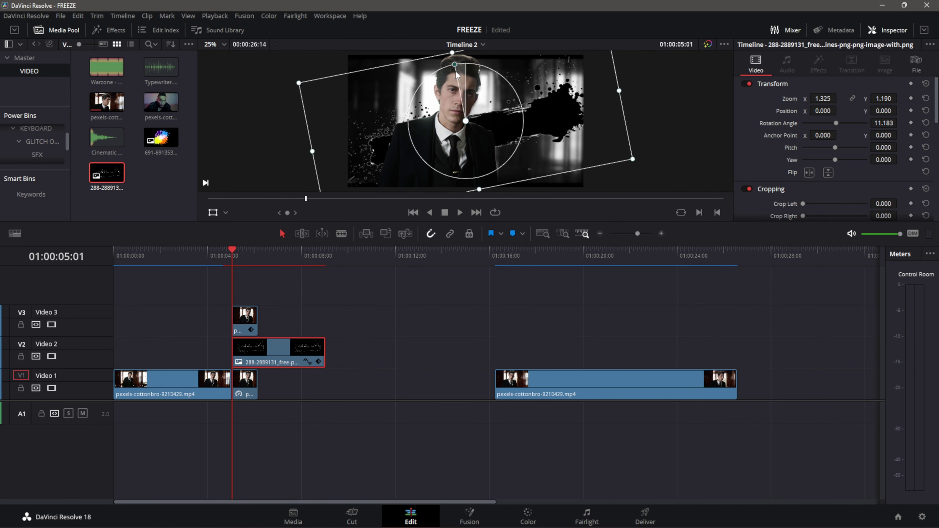
{"action": "left_click_drag", "start_coordinate": [317, 170], "coordinate": [303, 172]}
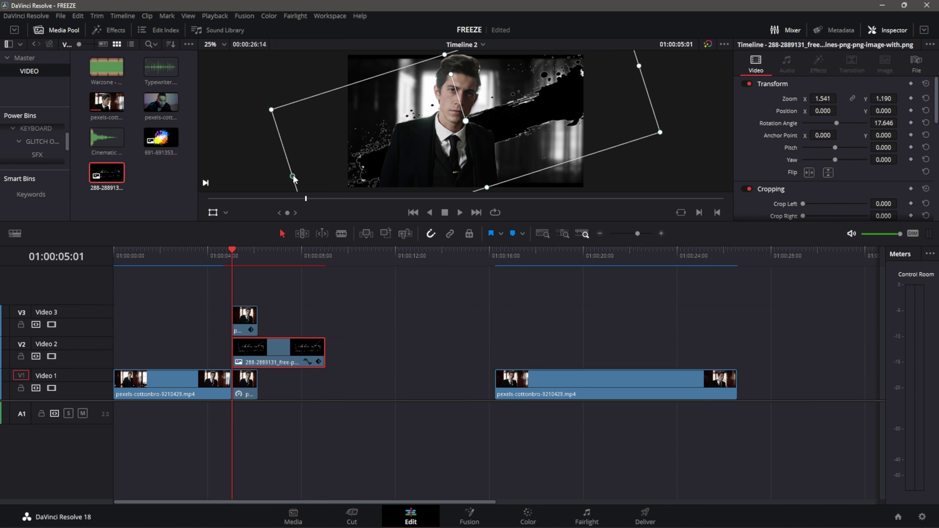
{"action": "scroll", "coordinate": [521, 123], "scroll_direction": "down", "scroll_amount": 1}
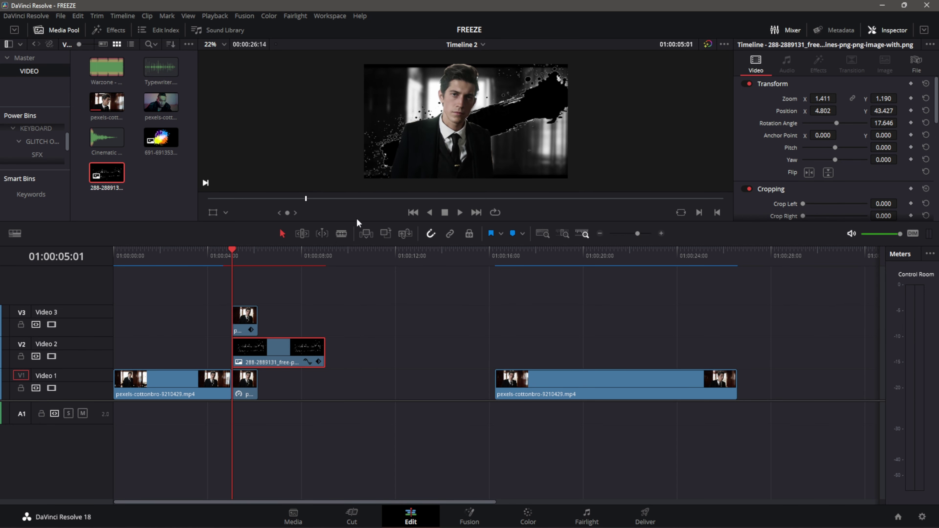
{"action": "key", "text": "space"}
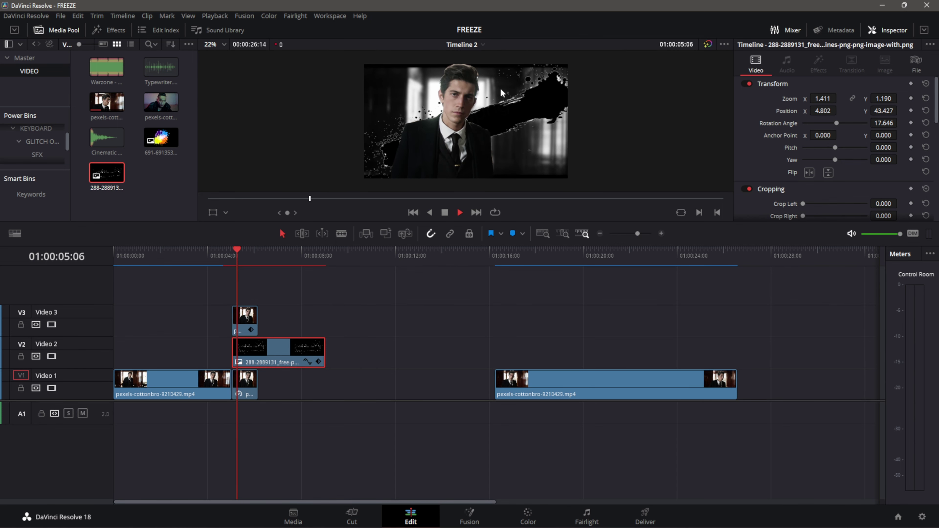
{"action": "key", "text": "space"}
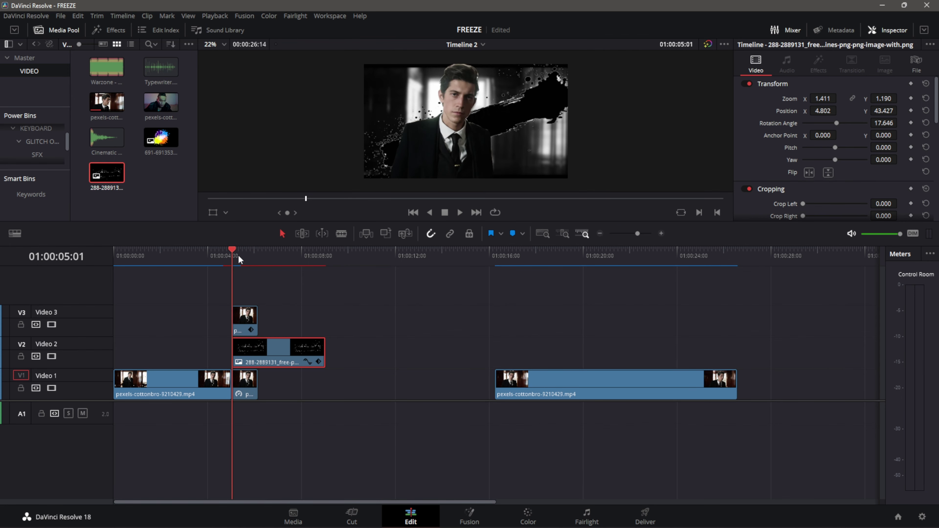
- Extend the Video 3 cut-out and short Video 1 freeze clips to the ink splash clip's end
{"action": "left_click_drag", "start_coordinate": [257, 315], "coordinate": [300, 314]}
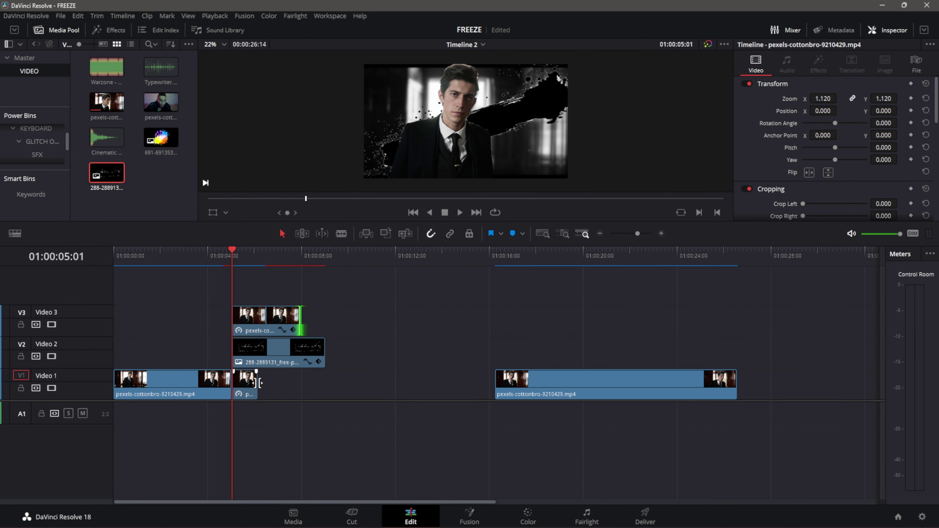
{"action": "left_click_drag", "start_coordinate": [255, 381], "coordinate": [300, 381]}
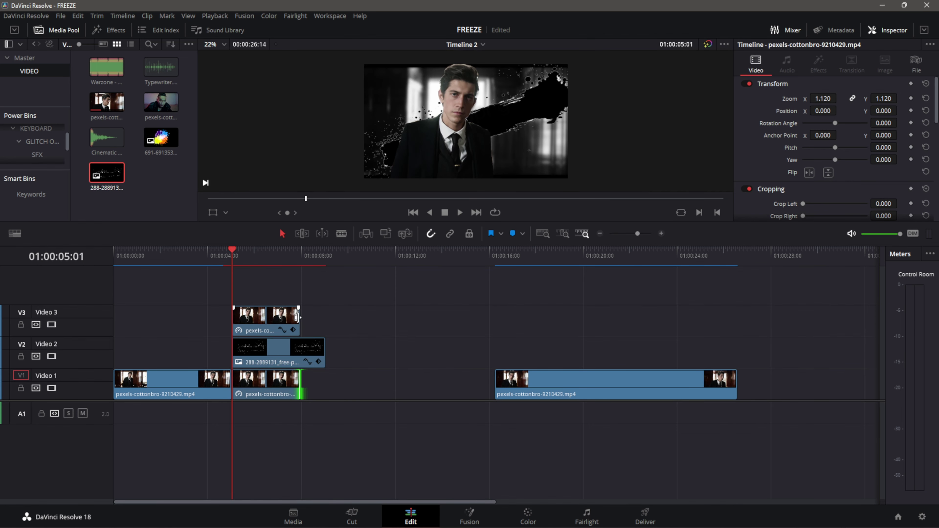
{"action": "left_click_drag", "start_coordinate": [298, 324], "coordinate": [318, 327]}
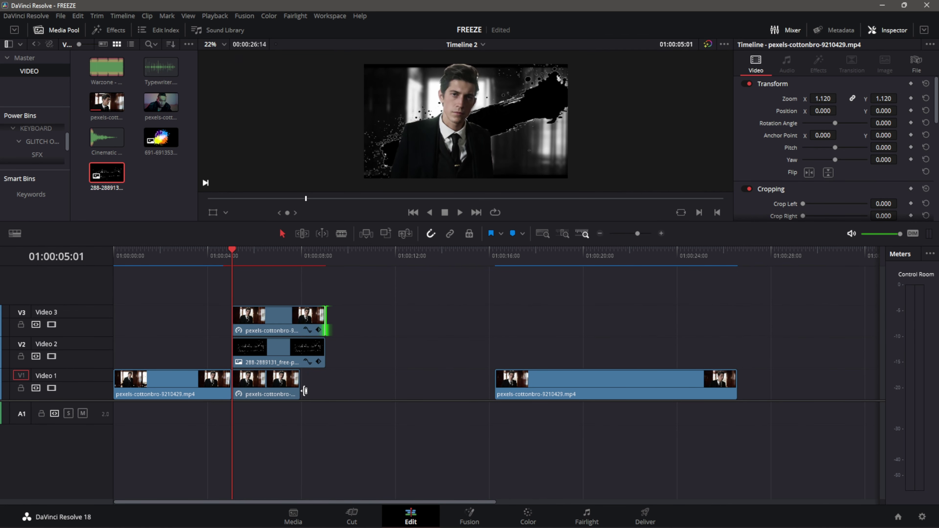
{"action": "left_click_drag", "start_coordinate": [299, 388], "coordinate": [318, 393]}
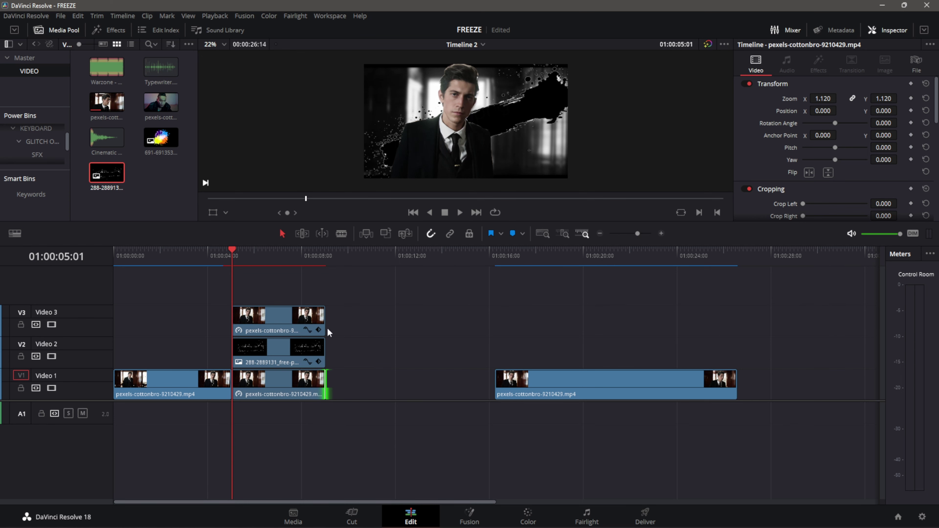
{"action": "left_click", "coordinate": [316, 350]}
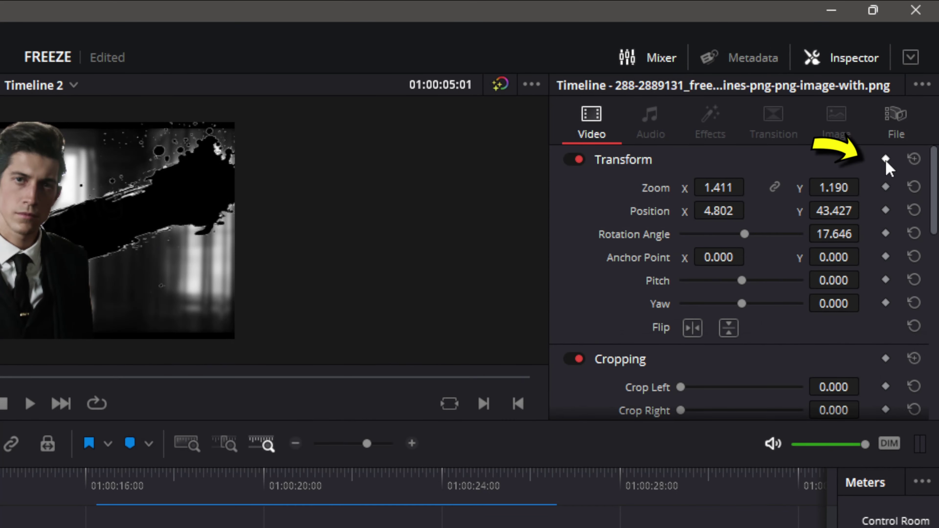
- Keyframe the ink splash's starting position off-screen at the bottom left at 01:00:05:01
{"action": "left_click", "coordinate": [885, 160]}
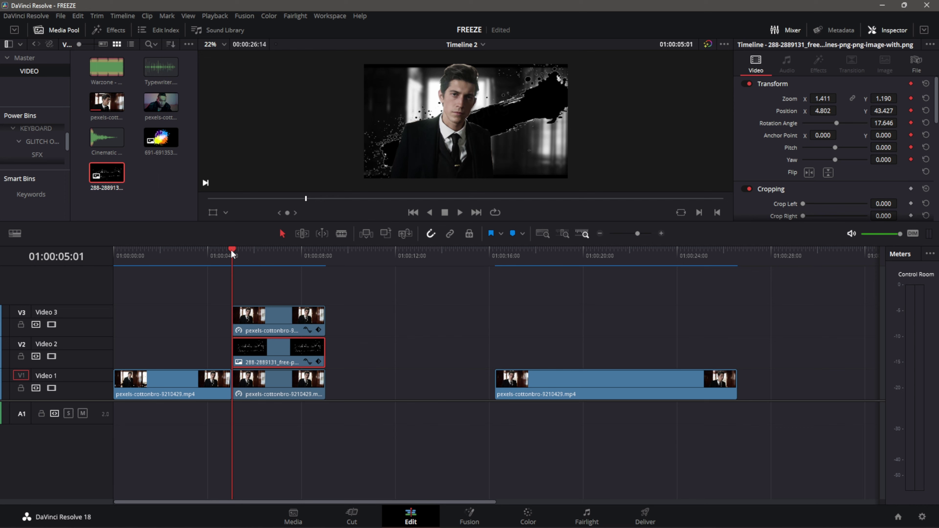
{"action": "left_click_drag", "start_coordinate": [231, 249], "coordinate": [239, 262]}
{"action": "left_click", "coordinate": [212, 213]}
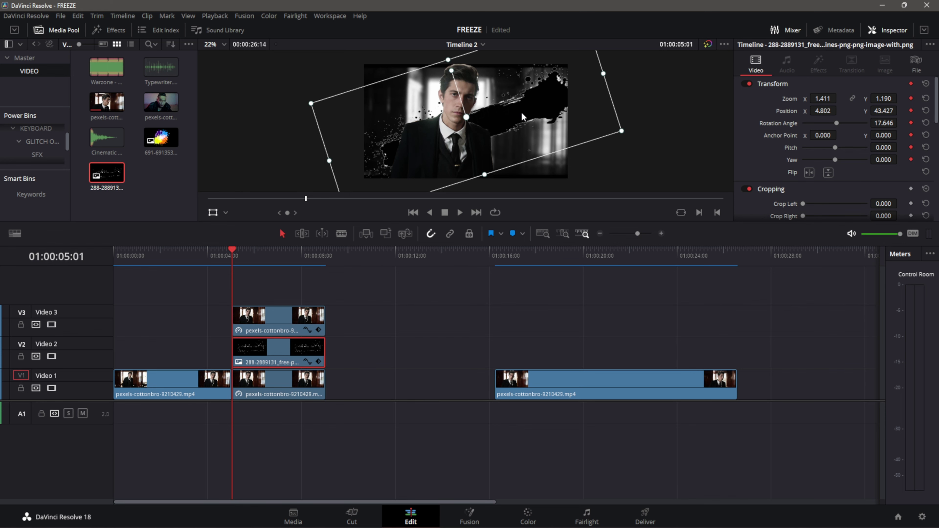
{"action": "left_click_drag", "start_coordinate": [536, 110], "coordinate": [302, 202]}
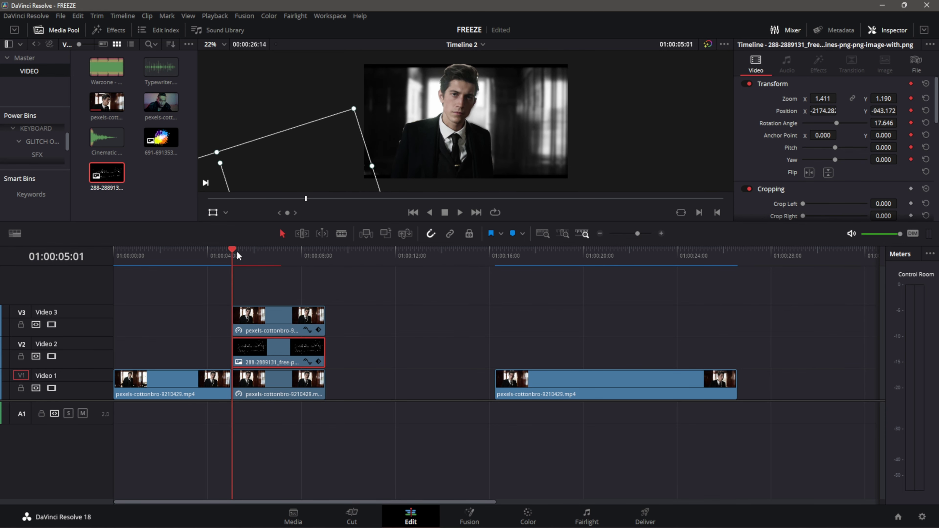
- Keyframe the splash landing on the man's shoulder (-105.764, -76.635) by 01:00:06:00 and play it back
{"action": "left_click_drag", "start_coordinate": [232, 255], "coordinate": [252, 256]}
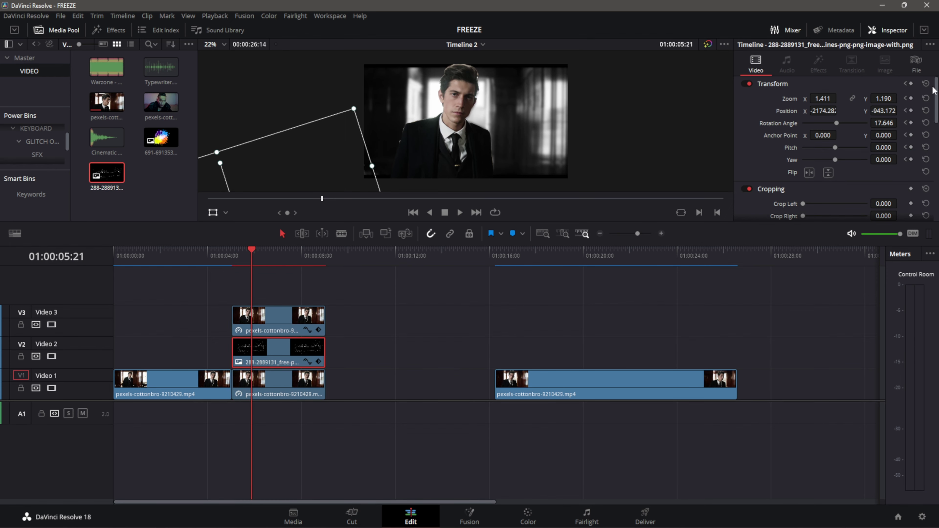
{"action": "left_click", "coordinate": [911, 83]}
{"action": "left_click_drag", "start_coordinate": [274, 188], "coordinate": [494, 107]}
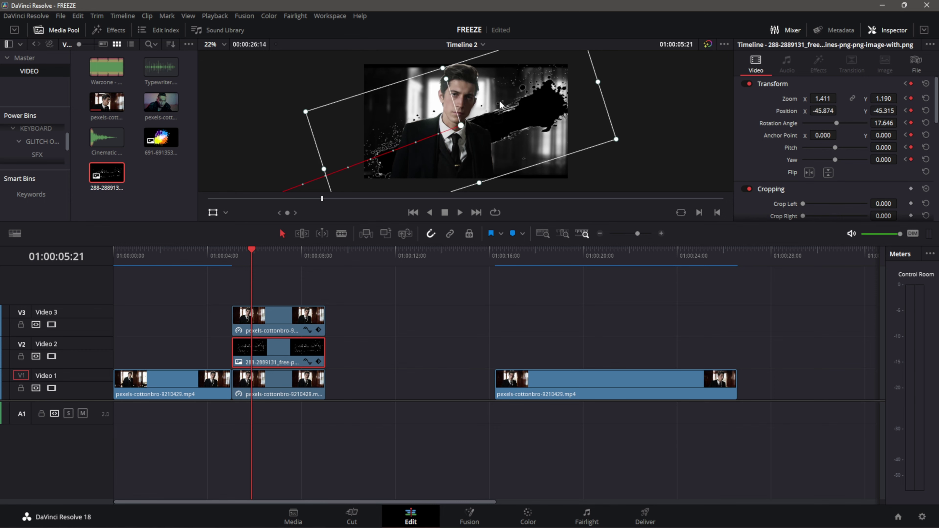
{"action": "mouse_move", "coordinate": [252, 256]}
{"action": "left_mouse_down"}
{"action": "mouse_move", "coordinate": [227, 256]}
{"action": "mouse_move", "coordinate": [257, 258]}
{"action": "mouse_move", "coordinate": [245, 271]}
{"action": "mouse_move", "coordinate": [232, 263]}
{"action": "left_mouse_up"}
{"action": "left_click", "coordinate": [212, 212]}
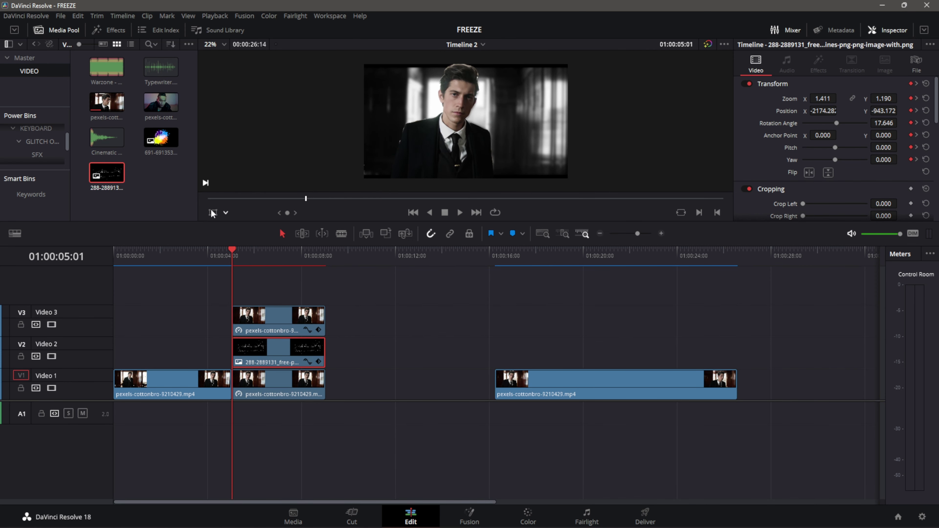
{"action": "key", "text": "space"}
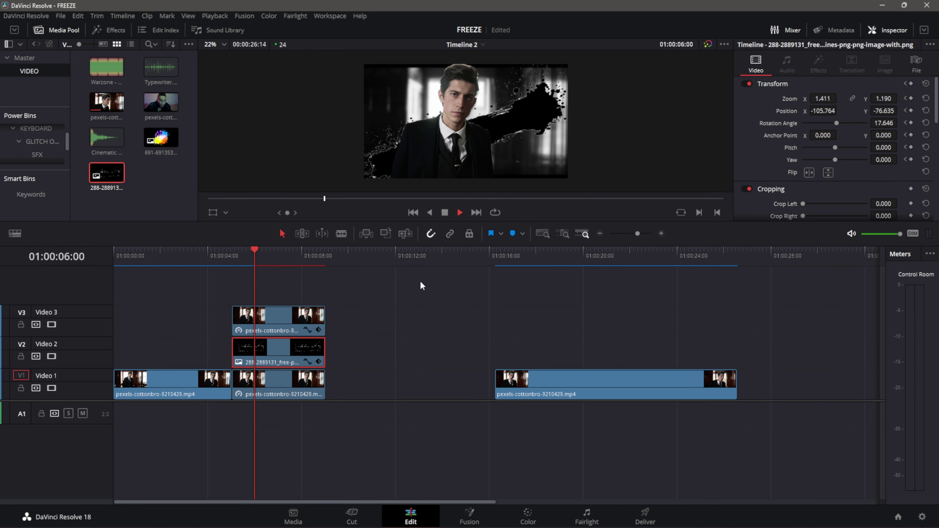
{"action": "key", "text": "space"}
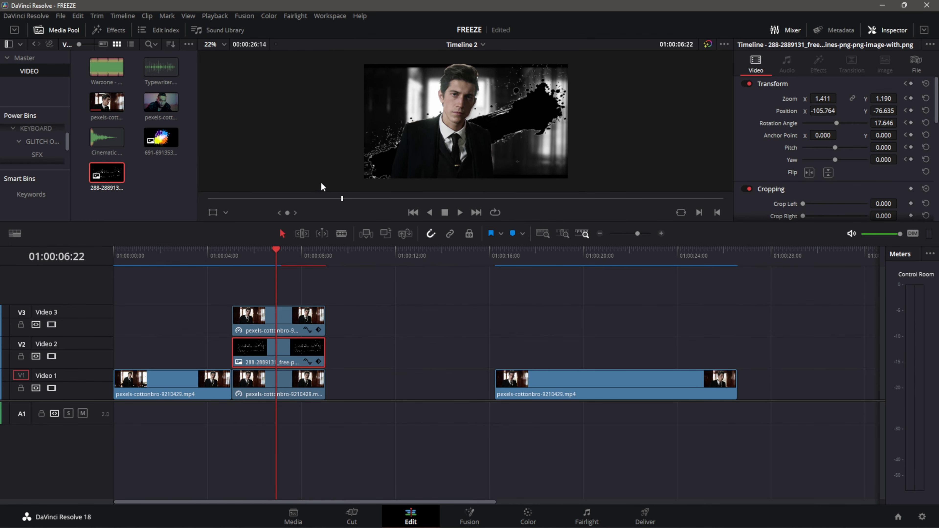
- Keyframe the Video 3 cut-out's zoom from 1.120 at 05:01 to 1.210 at 05:15 and preview it
{"action": "left_click", "coordinate": [258, 325]}
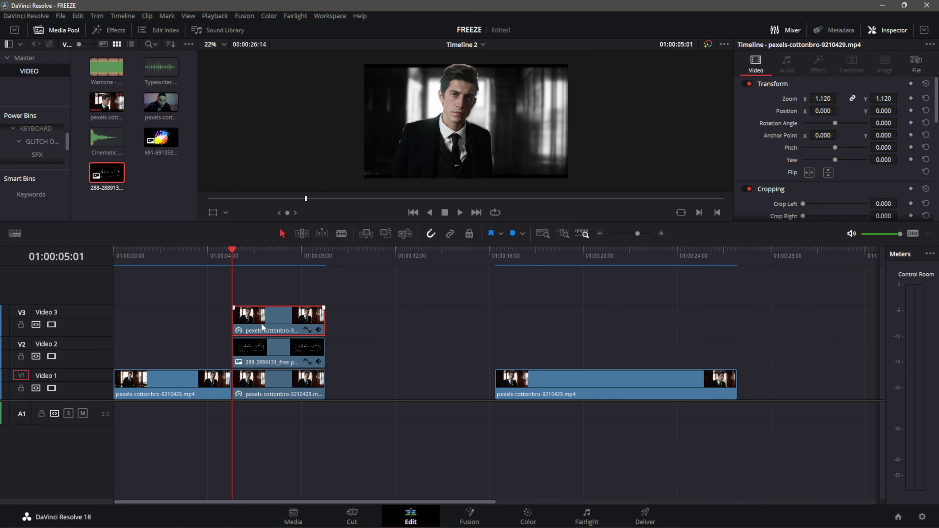
{"action": "left_click", "coordinate": [909, 83]}
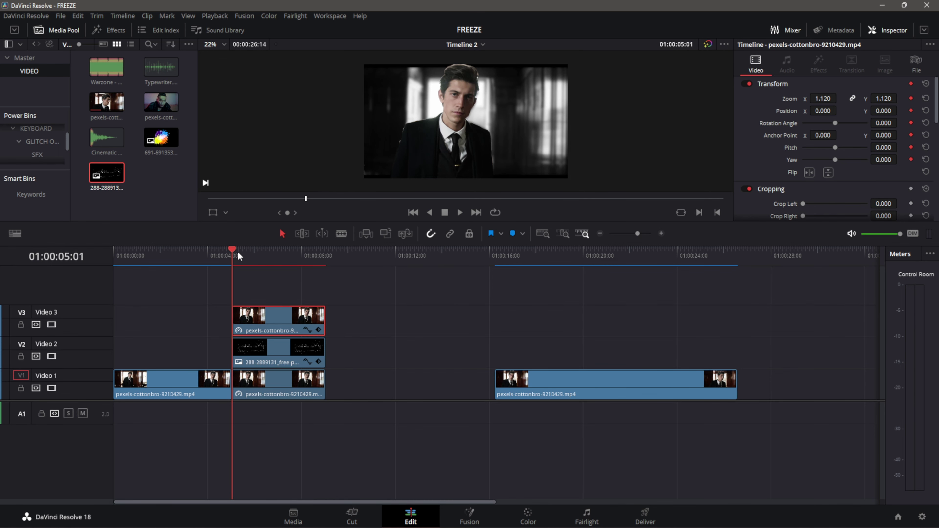
{"action": "left_click", "coordinate": [245, 253]}
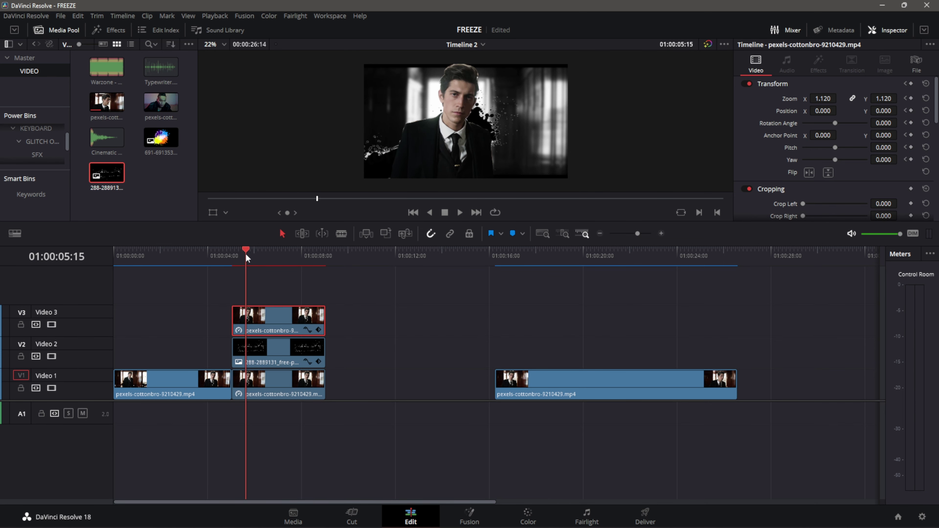
{"action": "left_click_drag", "start_coordinate": [821, 99], "coordinate": [839, 98]}
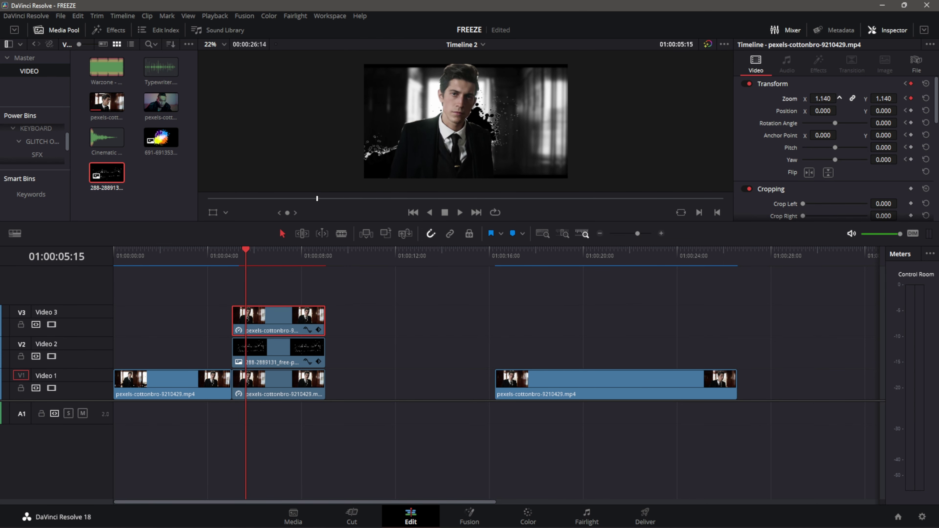
{"action": "left_click_drag", "start_coordinate": [839, 98], "coordinate": [843, 98]}
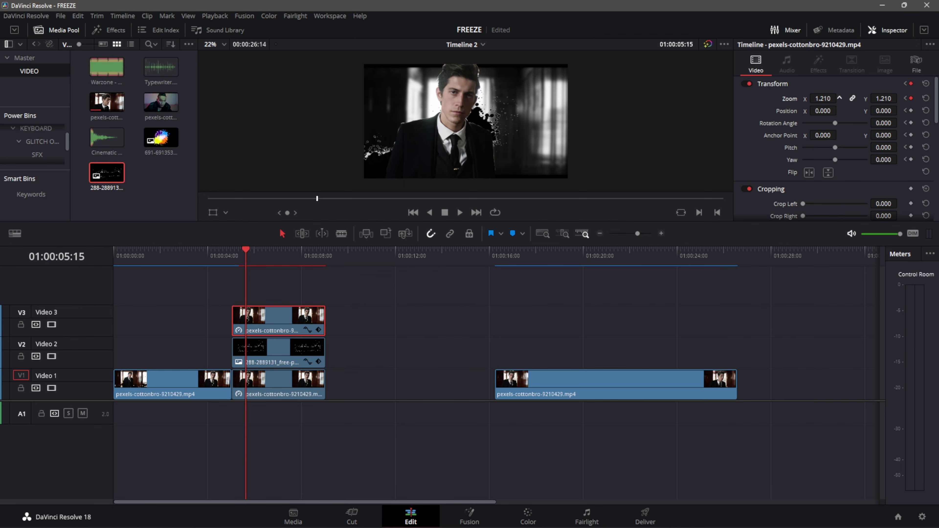
{"action": "mouse_move", "coordinate": [244, 252]}
{"action": "left_mouse_down"}
{"action": "mouse_move", "coordinate": [221, 259]}
{"action": "mouse_move", "coordinate": [233, 260]}
{"action": "left_mouse_up"}
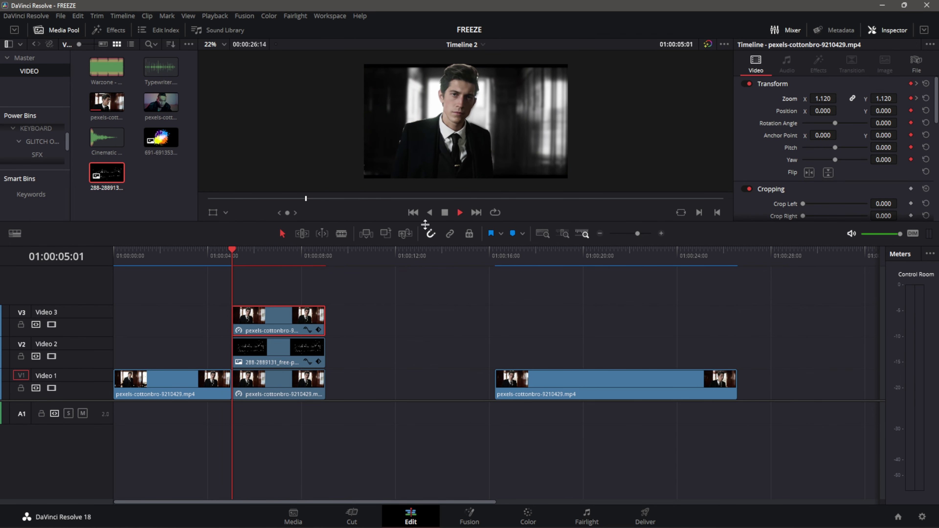
{"action": "key", "text": "space"}
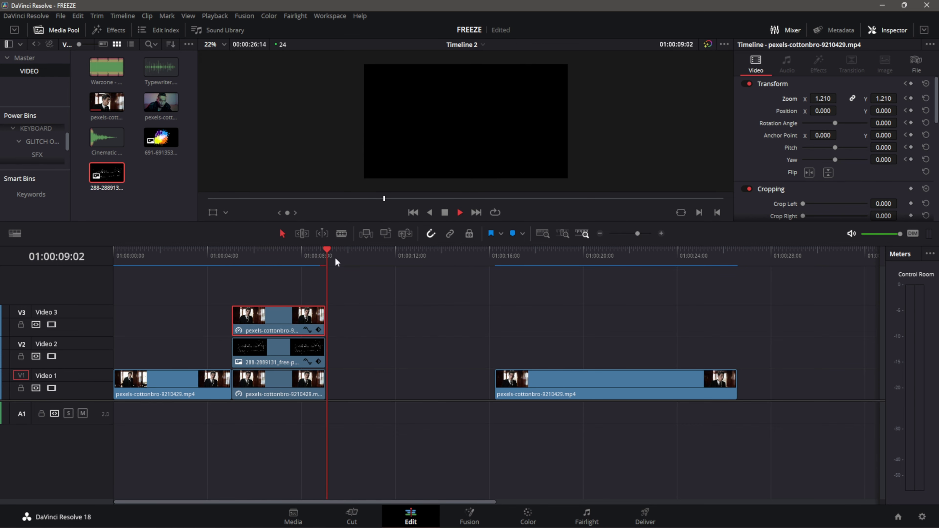
{"action": "left_click_drag", "start_coordinate": [332, 257], "coordinate": [232, 258]}
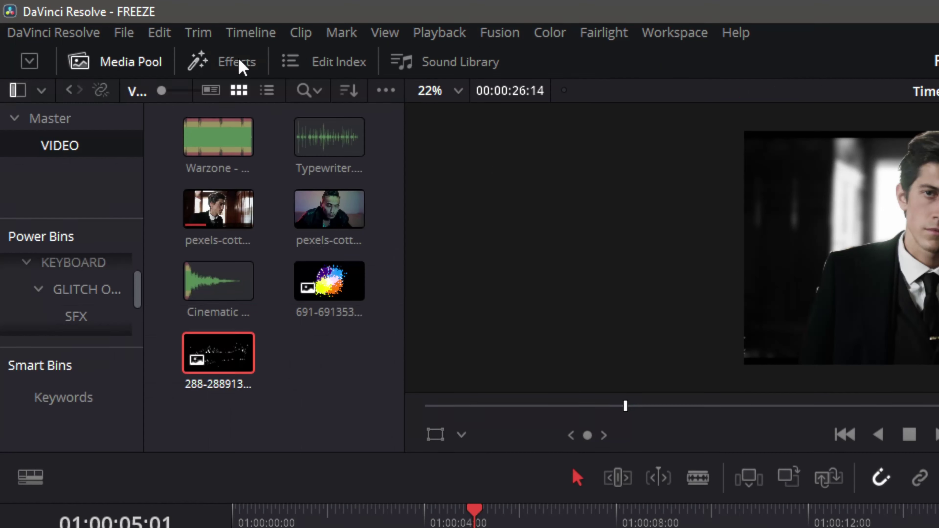
- Drag a Text+ title from the Effects Titles list onto a new Video 4 track at the freeze point
{"action": "left_click", "coordinate": [117, 31]}
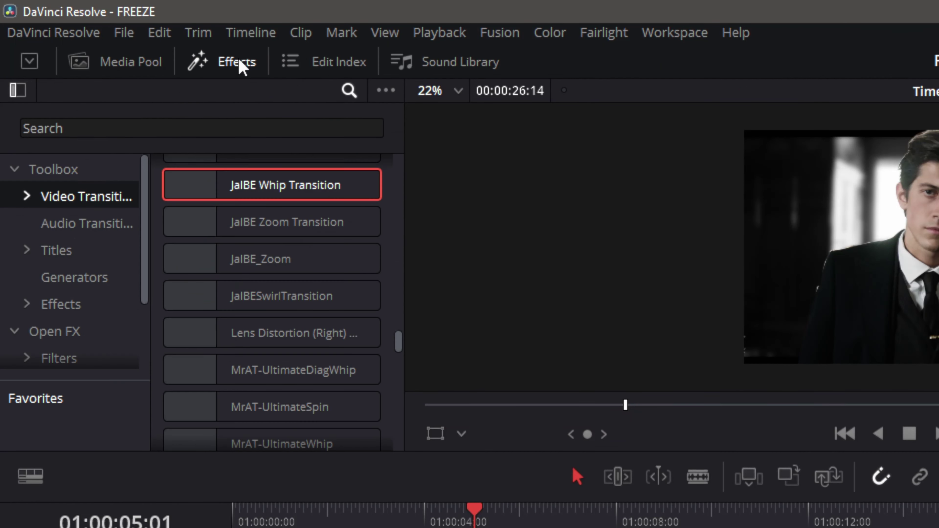
{"action": "left_click", "coordinate": [88, 172]}
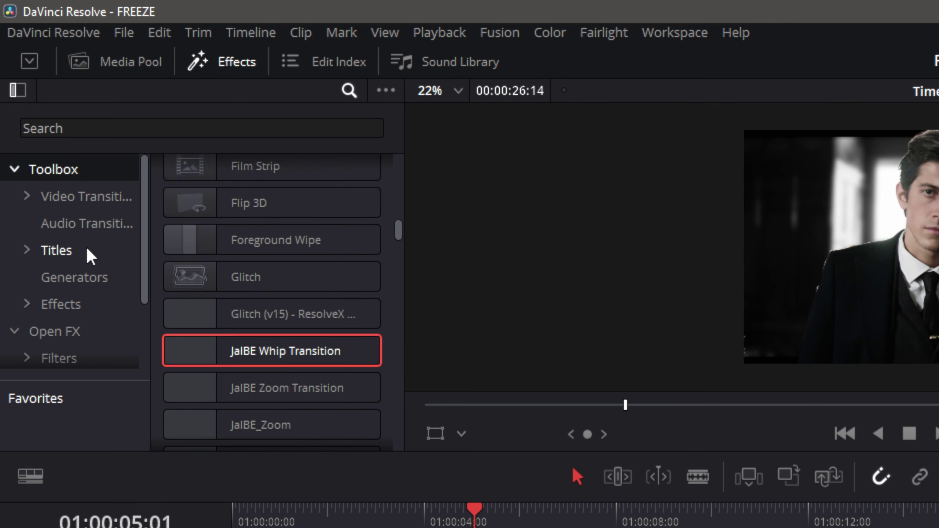
{"action": "left_click", "coordinate": [85, 250]}
{"action": "scroll", "coordinate": [249, 287], "scroll_direction": "up", "scroll_amount": 3}
{"action": "scroll", "coordinate": [250, 288], "scroll_direction": "up", "scroll_amount": 5}
{"action": "scroll", "coordinate": [252, 289], "scroll_direction": "up", "scroll_amount": 10}
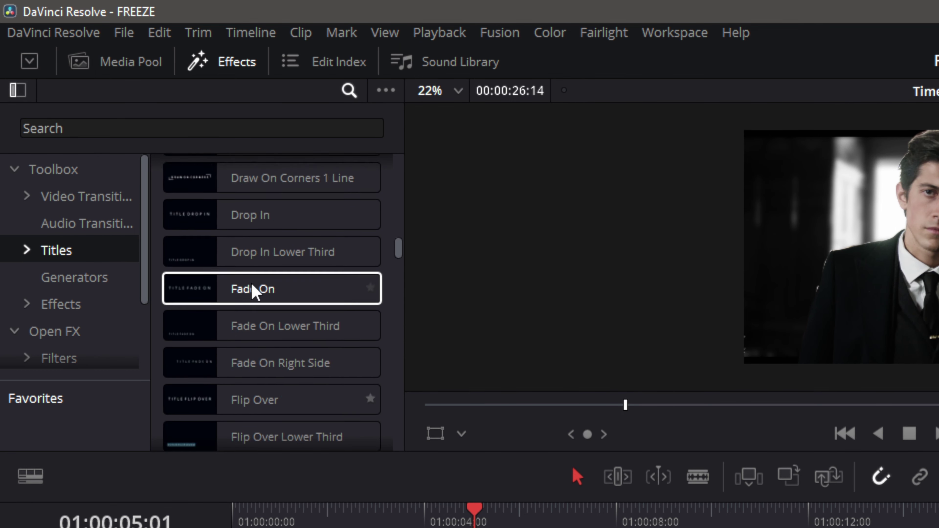
{"action": "scroll", "coordinate": [252, 289], "scroll_direction": "up", "scroll_amount": 3}
{"action": "left_click_drag", "start_coordinate": [403, 249], "coordinate": [405, 162]}
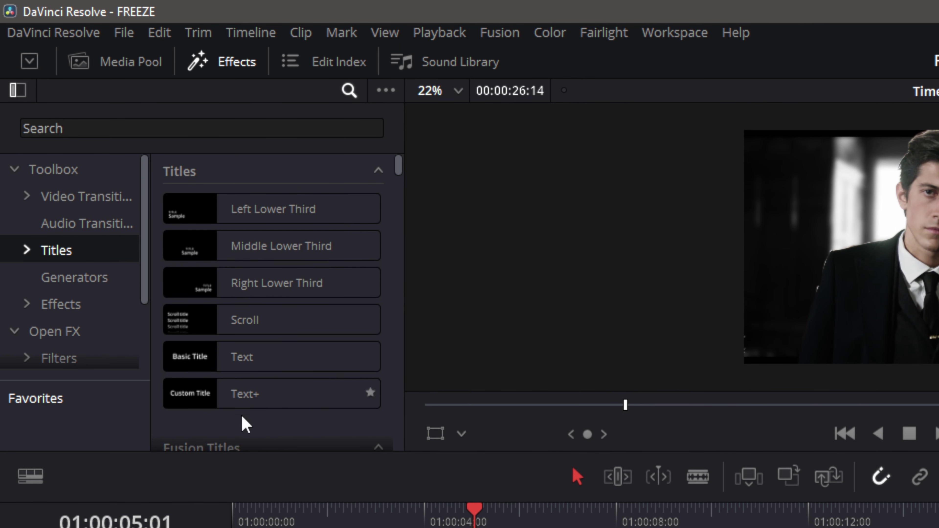
{"action": "left_click", "coordinate": [221, 401]}
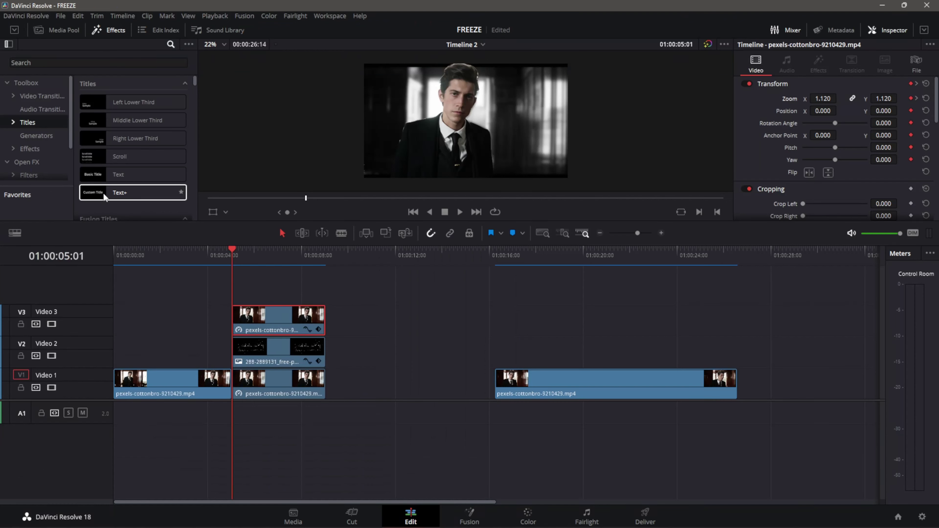
{"action": "mouse_move", "coordinate": [95, 193]}
{"action": "left_mouse_down"}
{"action": "mouse_move", "coordinate": [227, 282]}
{"action": "mouse_move", "coordinate": [261, 289]}
{"action": "left_mouse_up"}
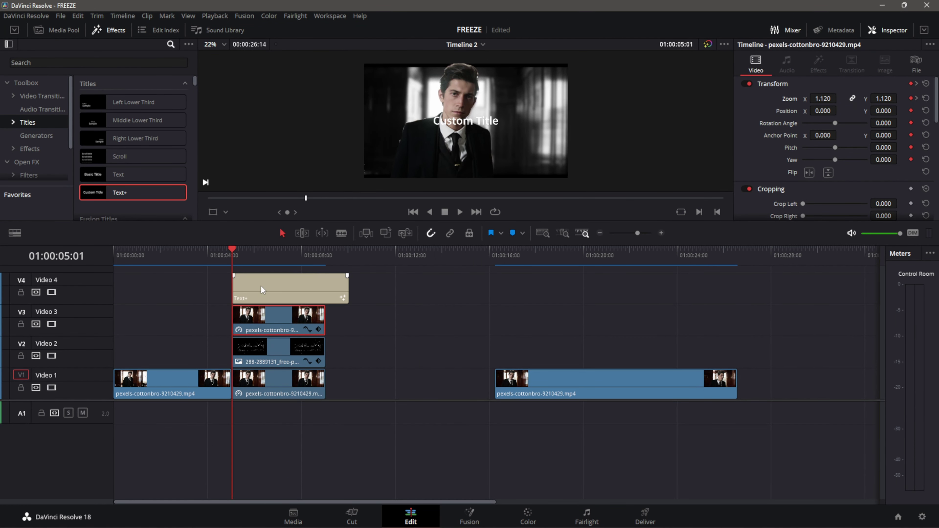
{"action": "left_click", "coordinate": [274, 293]}
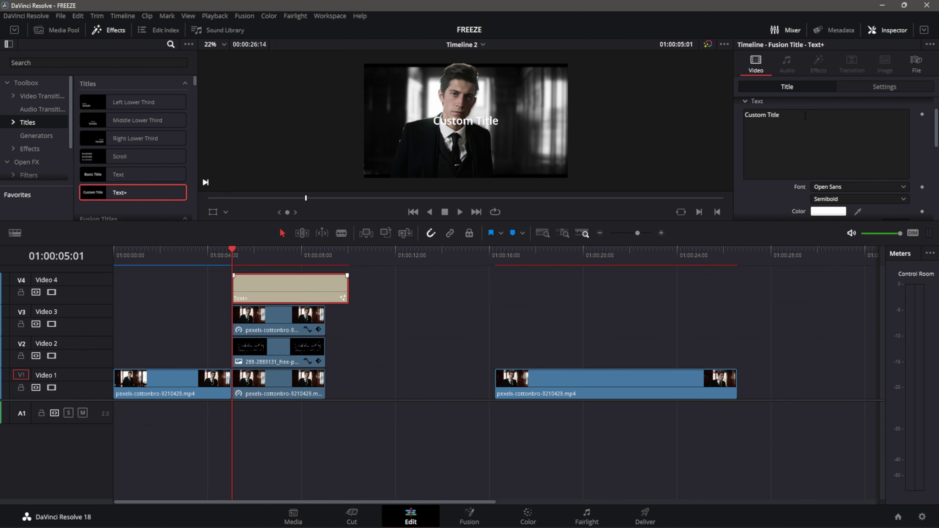
- Replace the title's 'Custom Title' placeholder text with GEORGE
{"action": "left_click", "coordinate": [804, 115]}
{"action": "key", "text": "ctrl+a"}
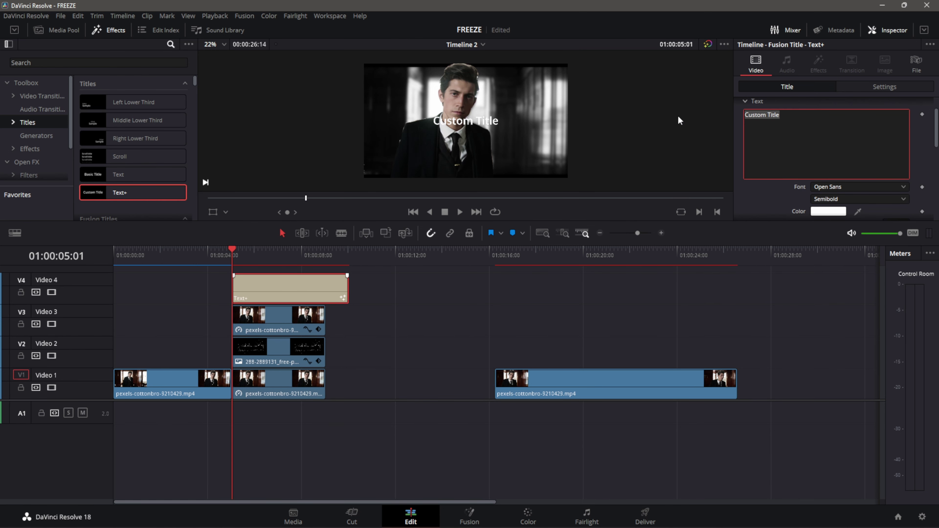
{"action": "type", "text": "GE"}
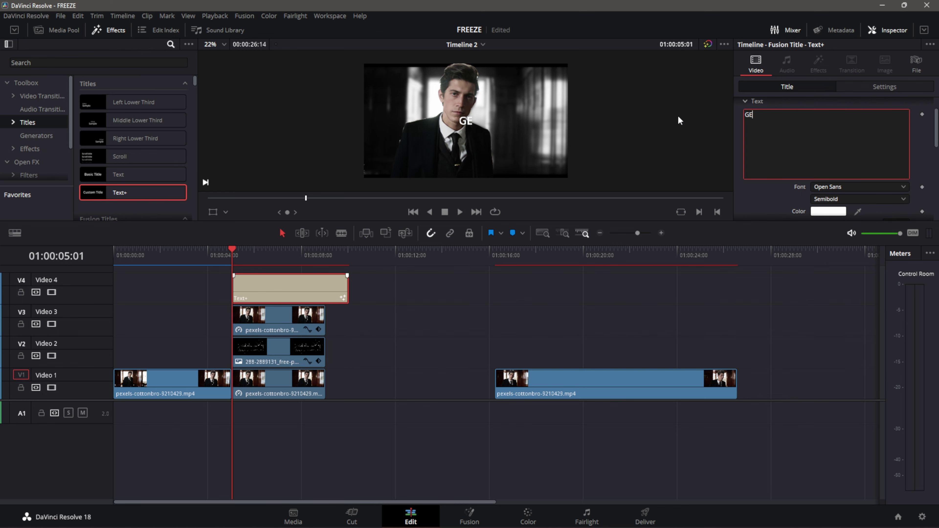
{"action": "type", "text": "R"}
{"action": "key", "text": "BackSpace"}
{"action": "type", "text": "ORG"}
{"action": "type", "text": "E"}
- Set the GEORGE title's font to Panic
{"action": "left_click", "coordinate": [857, 187]}
{"action": "key", "text": "Down"}
{"action": "key", "text": "Down"}
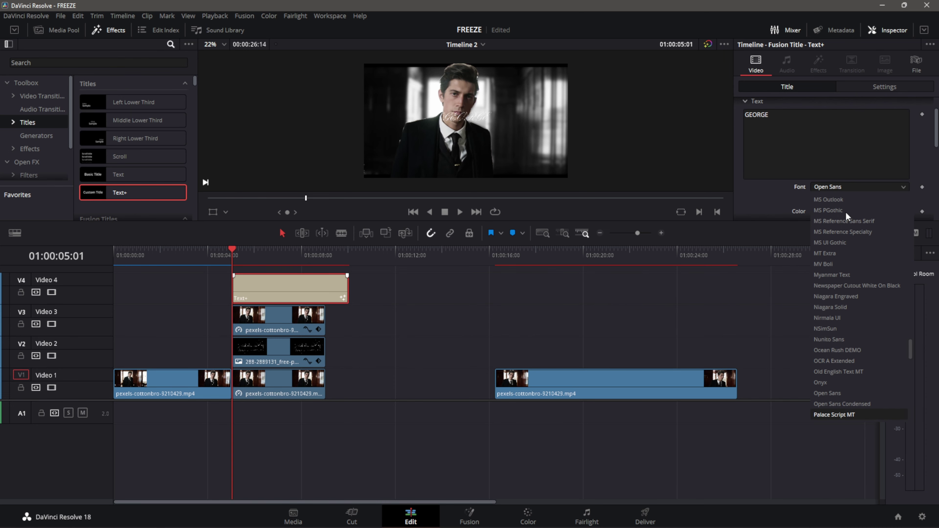
{"action": "scroll", "coordinate": [847, 259], "scroll_direction": "down", "scroll_amount": 2}
{"action": "scroll", "coordinate": [849, 366], "scroll_direction": "down", "scroll_amount": 2}
{"action": "scroll", "coordinate": [850, 315], "scroll_direction": "down", "scroll_amount": 3}
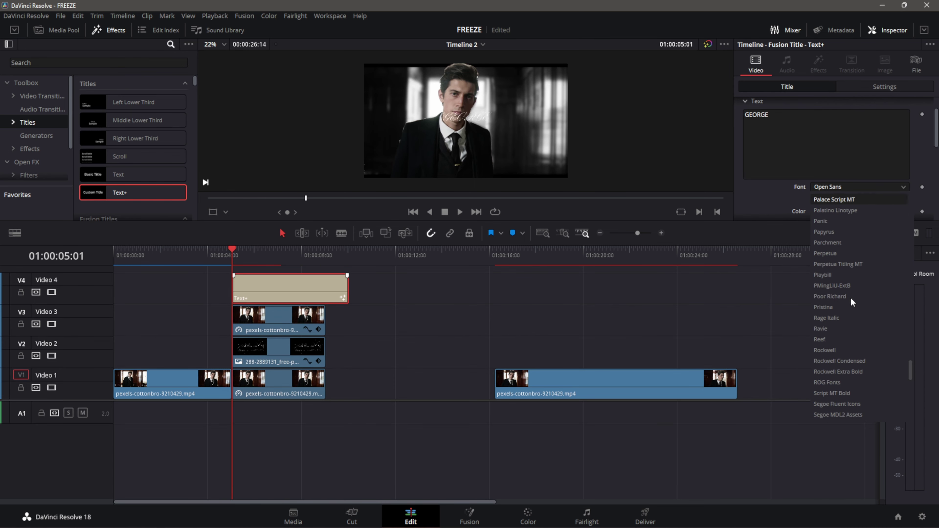
{"action": "left_click", "coordinate": [836, 224]}
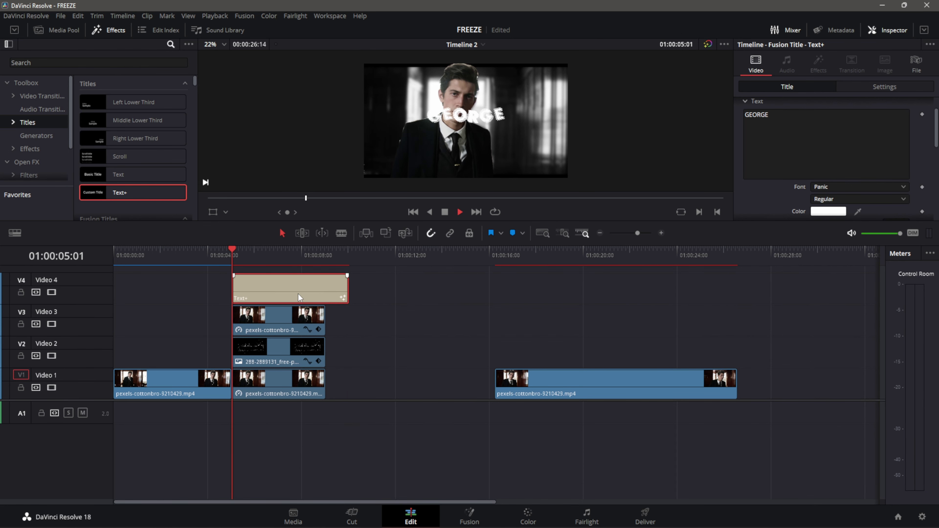
- Move GEORGE onto the ink splash, scaled to 1.076 and rotated 14.442°
{"action": "key", "text": "space"}
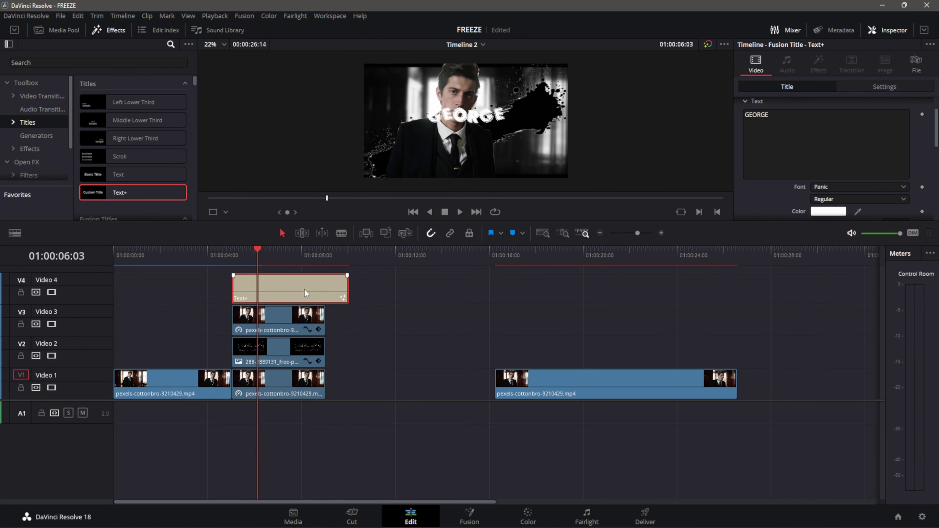
{"action": "left_click", "coordinate": [213, 212]}
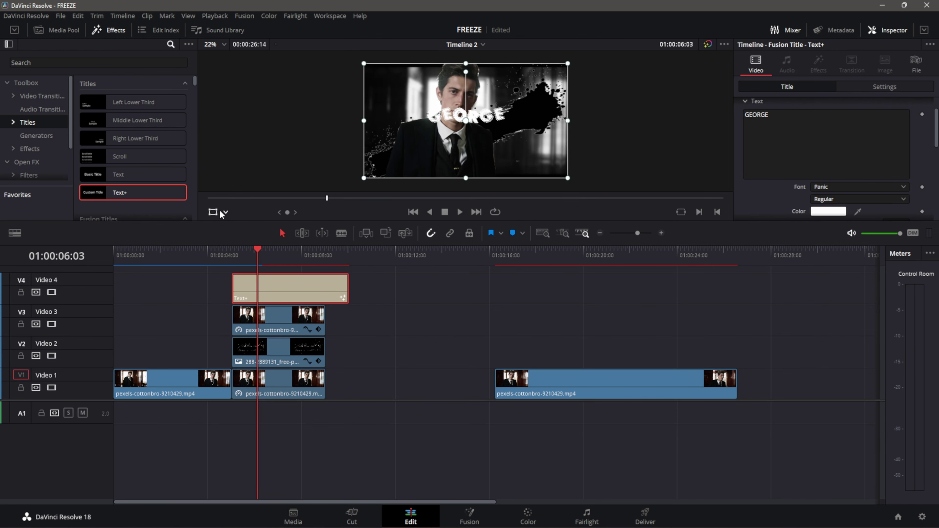
{"action": "mouse_move", "coordinate": [473, 124]}
{"action": "left_mouse_down"}
{"action": "mouse_move", "coordinate": [528, 105]}
{"action": "mouse_move", "coordinate": [520, 125]}
{"action": "left_mouse_up"}
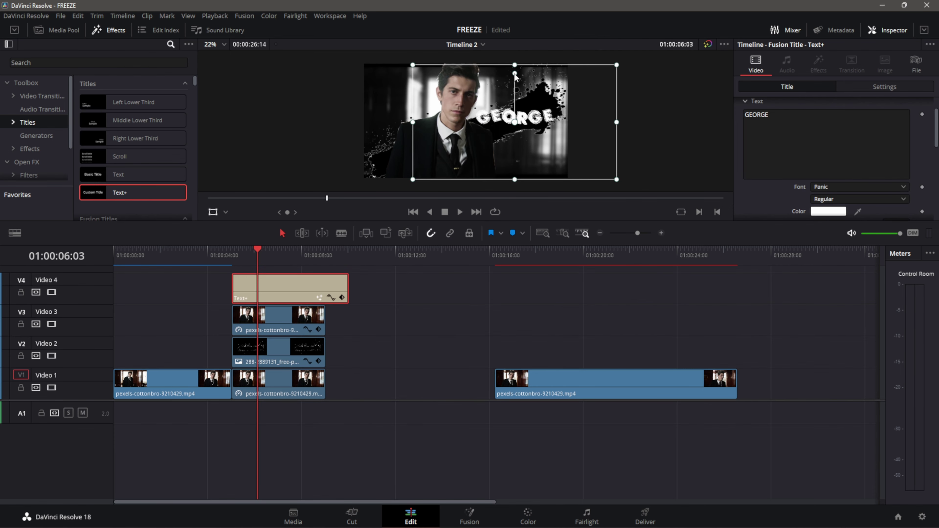
{"action": "left_click_drag", "start_coordinate": [515, 75], "coordinate": [536, 111]}
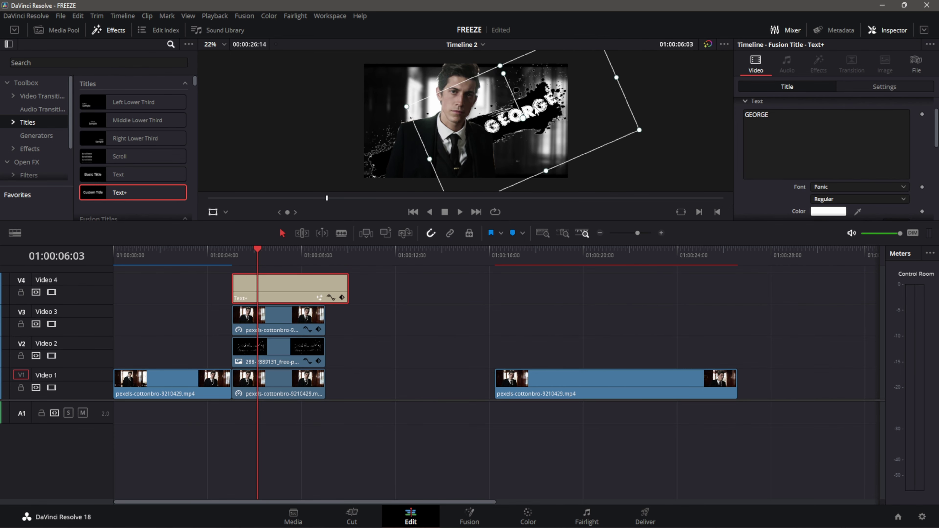
{"action": "left_click_drag", "start_coordinate": [640, 129], "coordinate": [652, 130]}
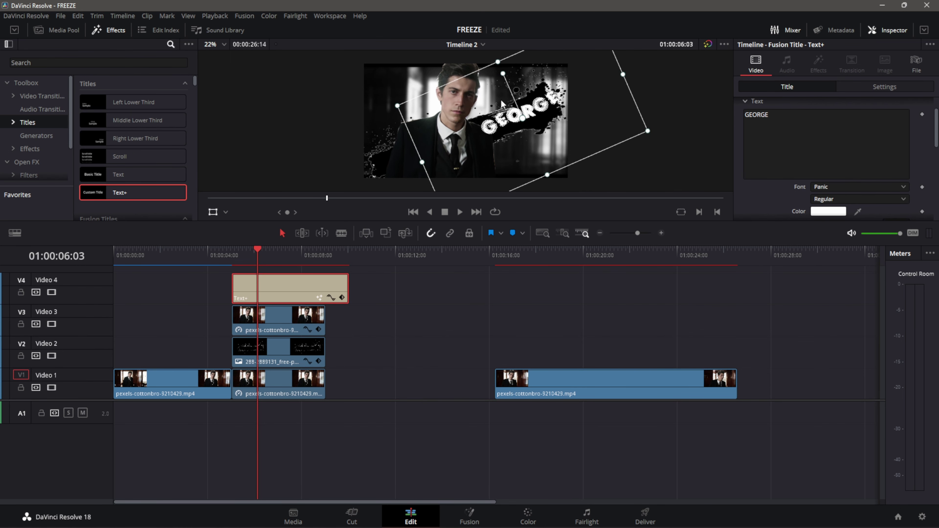
{"action": "left_click_drag", "start_coordinate": [503, 74], "coordinate": [553, 125]}
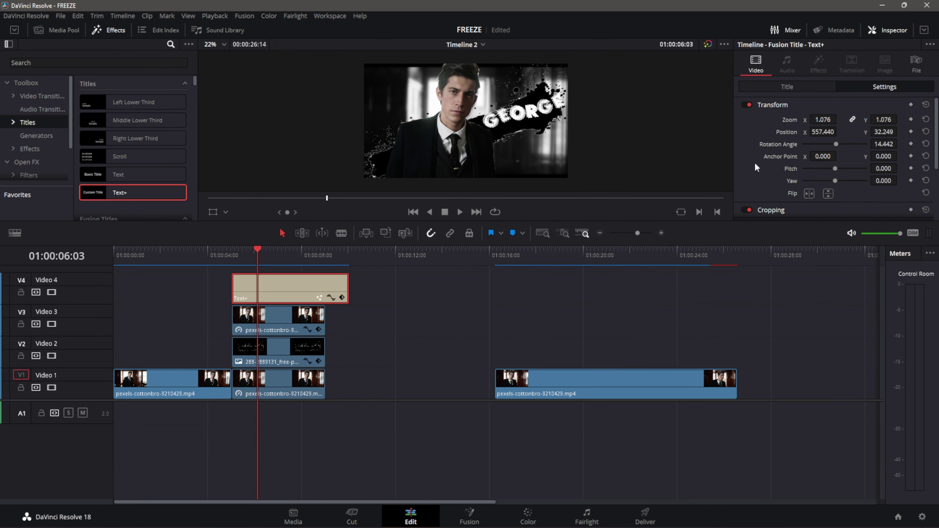
{"action": "left_click", "coordinate": [780, 88]}
{"action": "left_click_drag", "start_coordinate": [936, 134], "coordinate": [937, 109]}
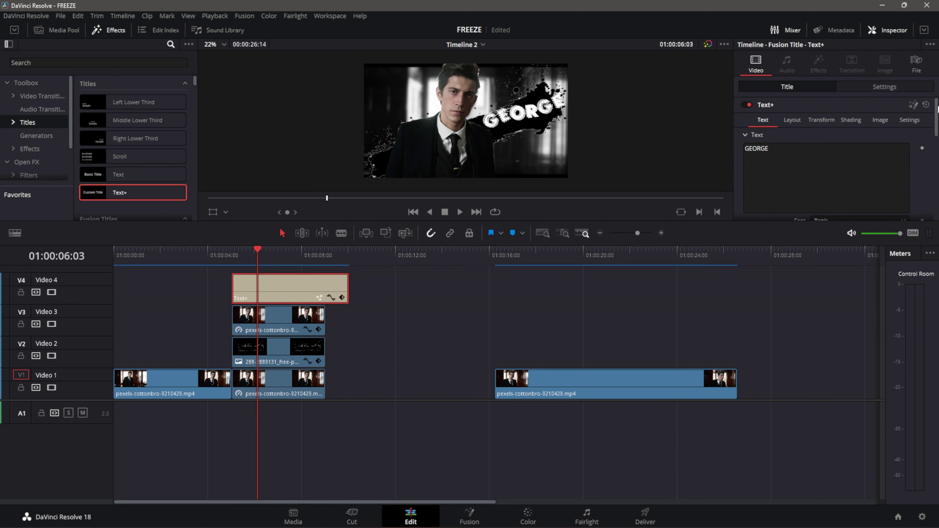
- Enable the title's second shading element as an outline and colour it yellow
{"action": "left_click", "coordinate": [853, 122]}
{"action": "left_click_drag", "start_coordinate": [937, 132], "coordinate": [934, 142]}
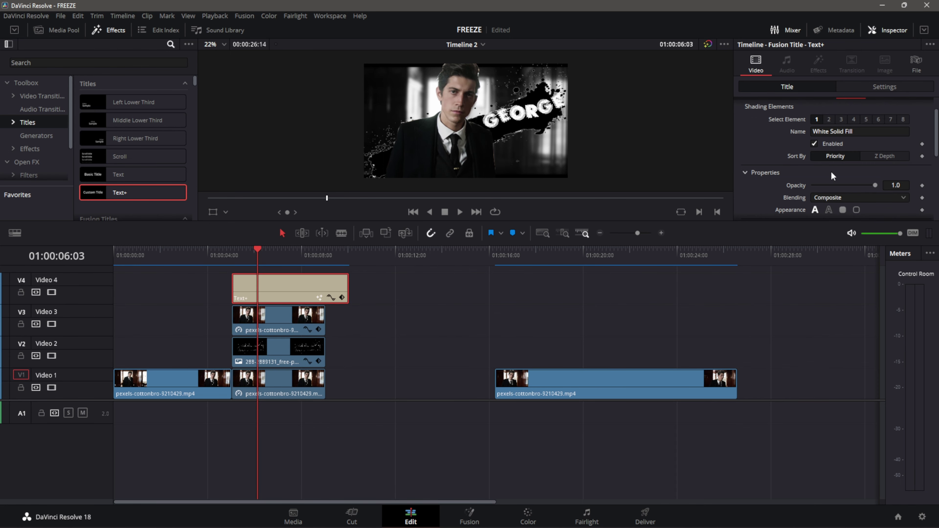
{"action": "scroll", "coordinate": [829, 171], "scroll_direction": "up", "scroll_amount": 1}
{"action": "scroll", "coordinate": [848, 158], "scroll_direction": "up", "scroll_amount": 1}
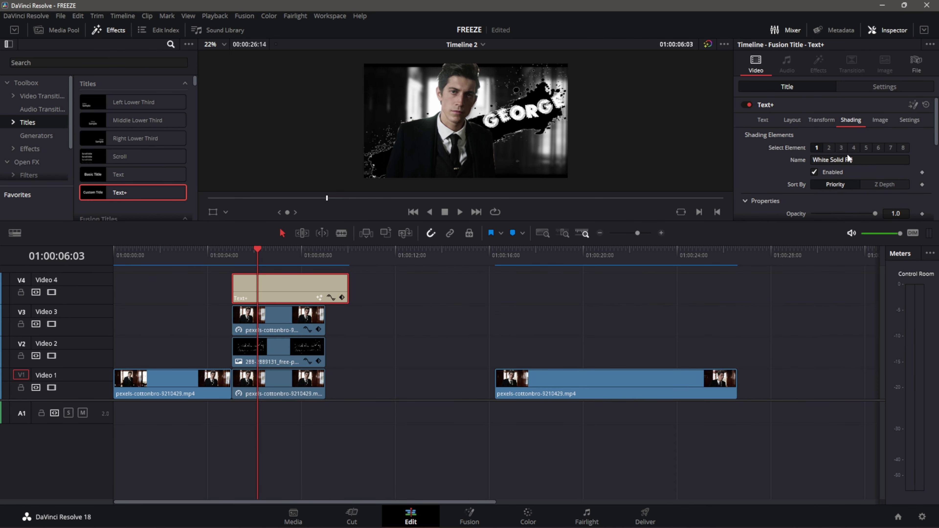
{"action": "left_click", "coordinate": [828, 147]}
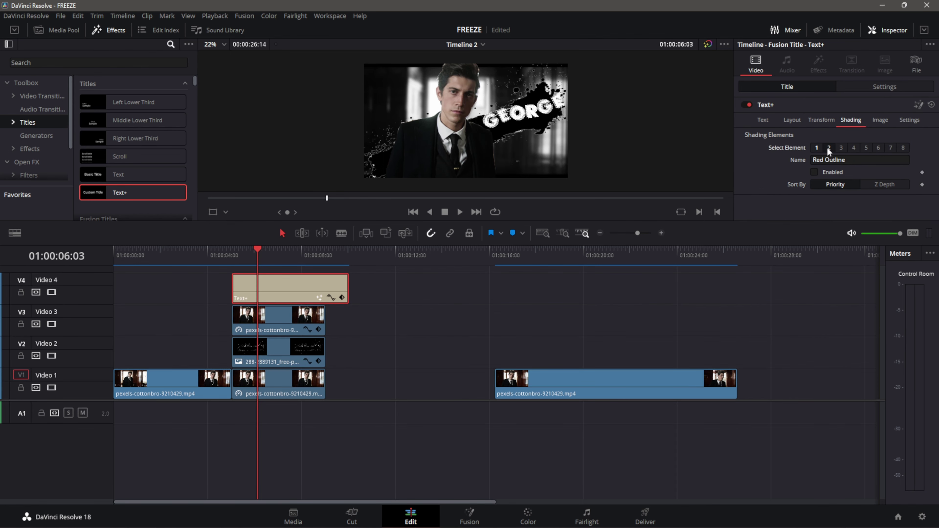
{"action": "left_click", "coordinate": [813, 172]}
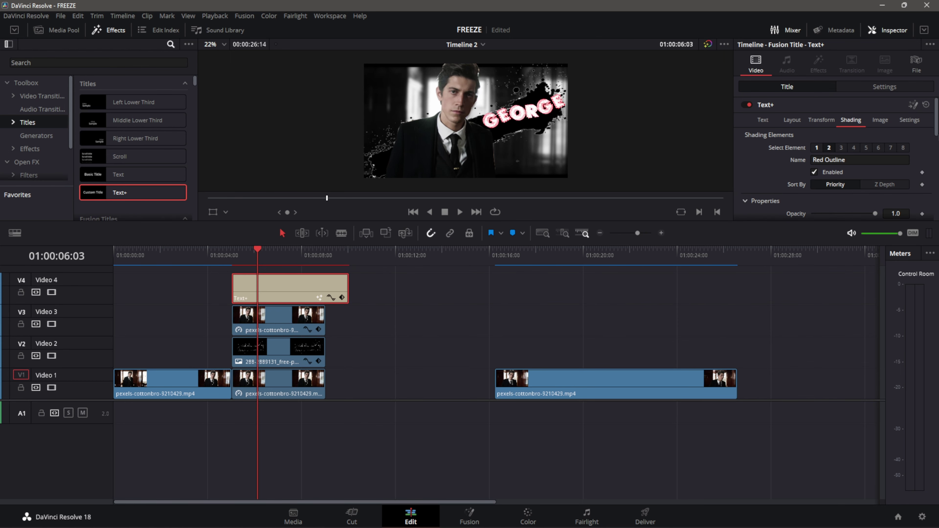
{"action": "scroll", "coordinate": [936, 130], "scroll_direction": "down", "scroll_amount": 1}
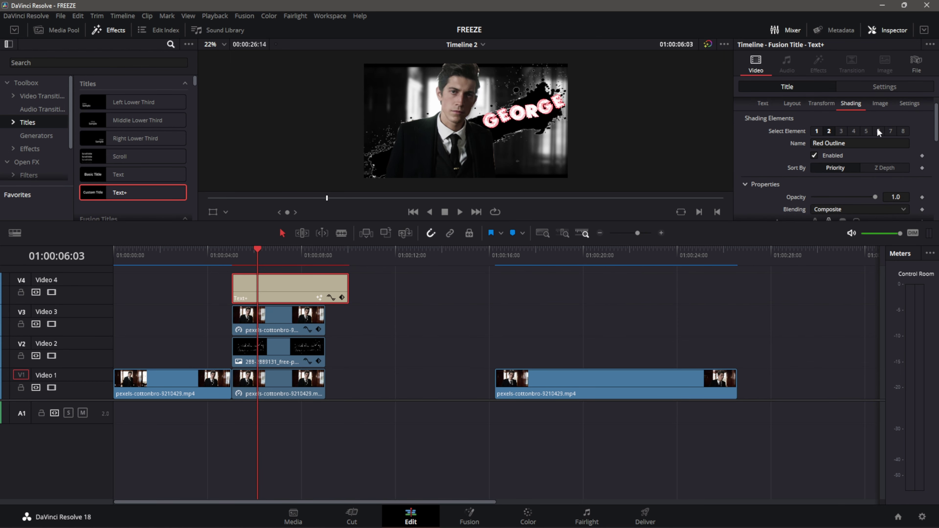
{"action": "scroll", "coordinate": [936, 146], "scroll_direction": "down", "scroll_amount": 2}
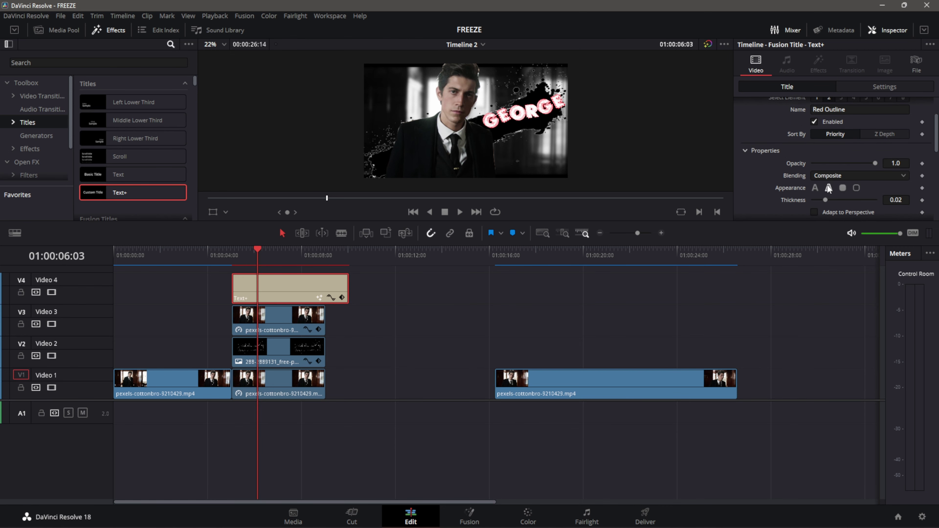
{"action": "left_click_drag", "start_coordinate": [937, 148], "coordinate": [936, 185]}
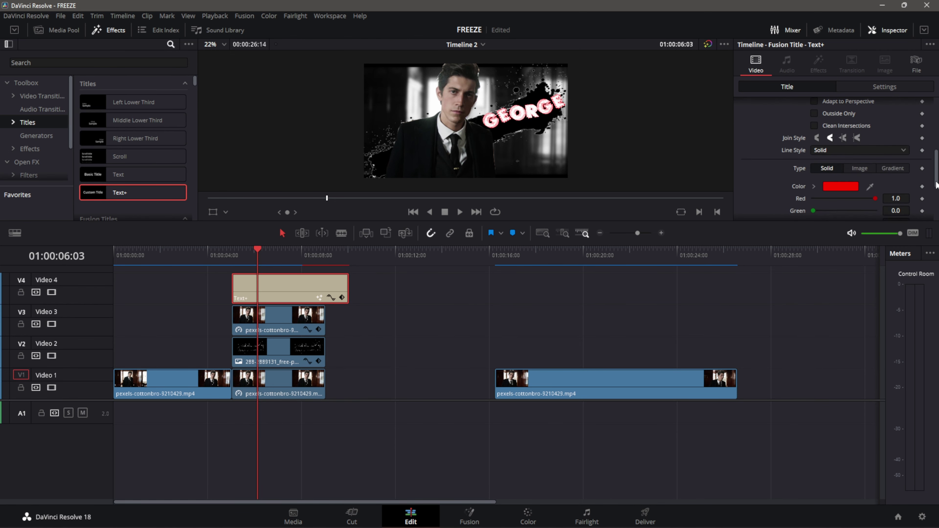
{"action": "left_click", "coordinate": [837, 188]}
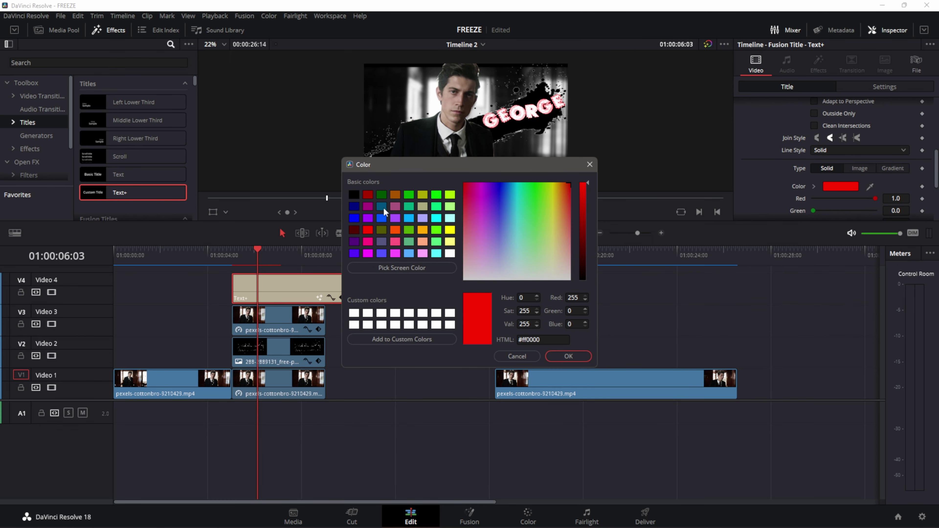
{"action": "left_click", "coordinate": [450, 230]}
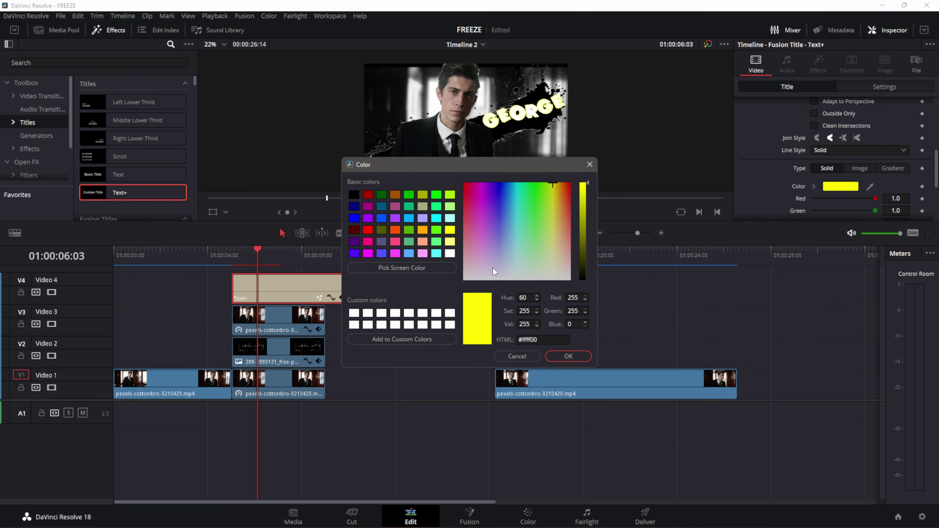
{"action": "left_click", "coordinate": [558, 357]}
- Set the GEORGE letter fill colour to black
{"action": "scroll", "coordinate": [925, 168], "scroll_direction": "up", "scroll_amount": 5}
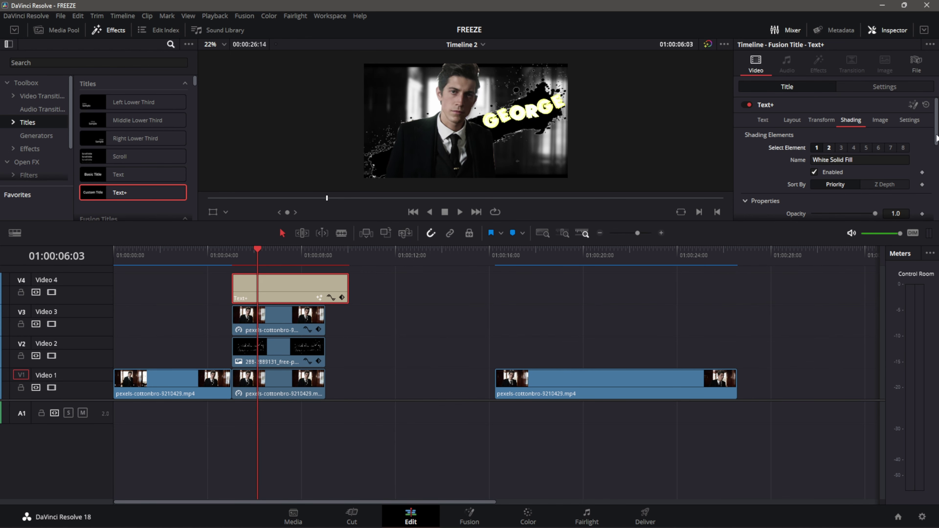
{"action": "scroll", "coordinate": [936, 171], "scroll_direction": "down", "scroll_amount": 3}
{"action": "scroll", "coordinate": [936, 172], "scroll_direction": "down", "scroll_amount": 2}
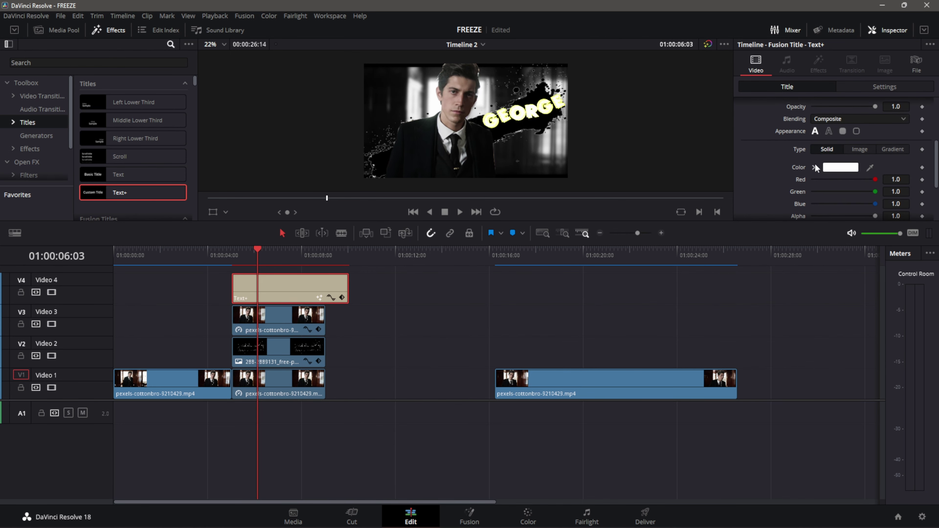
{"action": "left_click", "coordinate": [842, 169]}
{"action": "left_click", "coordinate": [356, 195]}
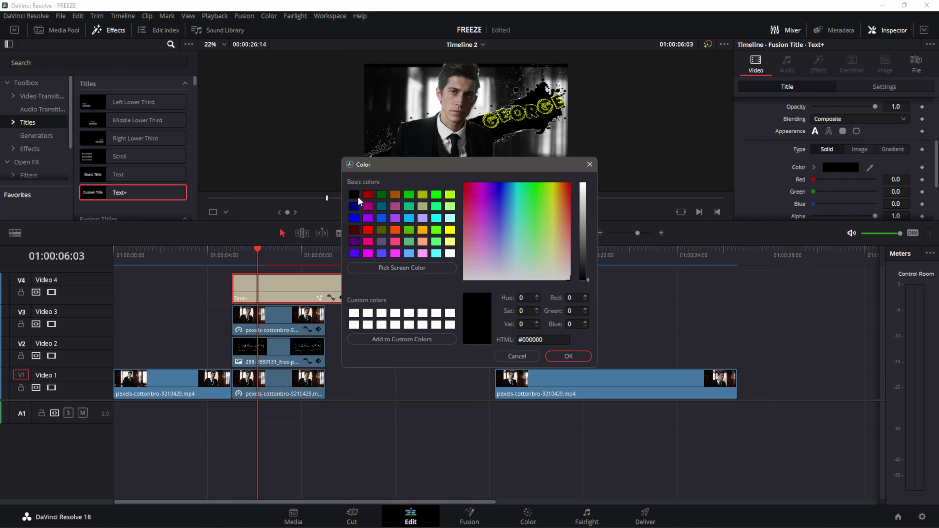
{"action": "left_click", "coordinate": [571, 357]}
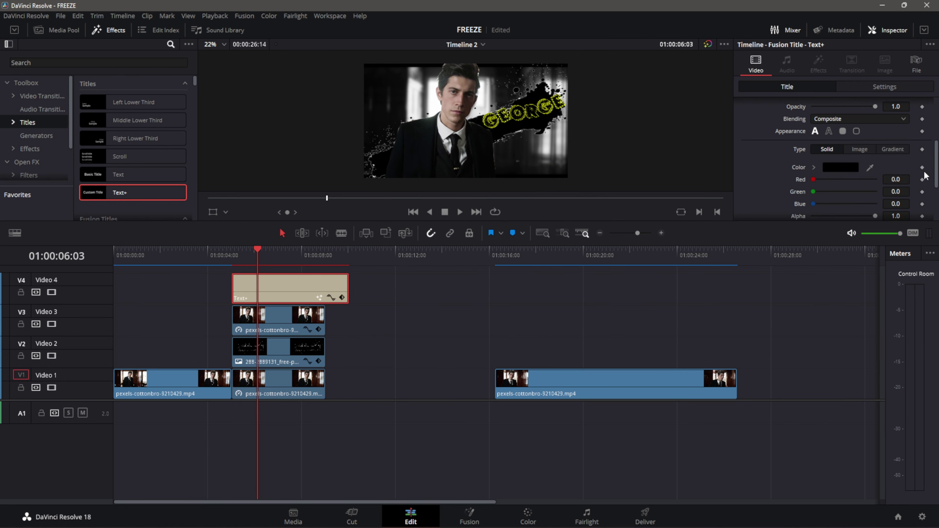
- Thicken the yellow outline to 0.1
{"action": "scroll", "coordinate": [936, 171], "scroll_direction": "up", "scroll_amount": 5}
{"action": "left_click", "coordinate": [828, 115]}
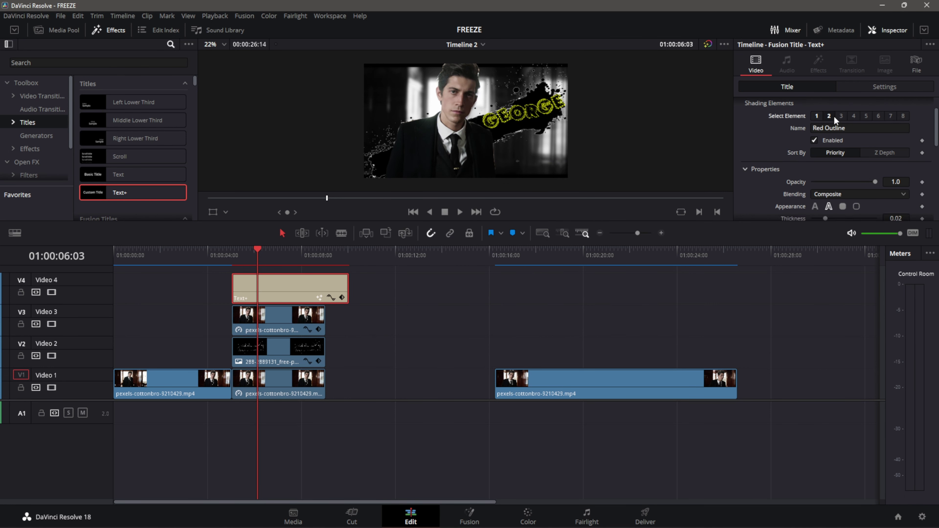
{"action": "scroll", "coordinate": [868, 163], "scroll_direction": "down", "scroll_amount": 2}
{"action": "scroll", "coordinate": [868, 163], "scroll_direction": "down", "scroll_amount": 2}
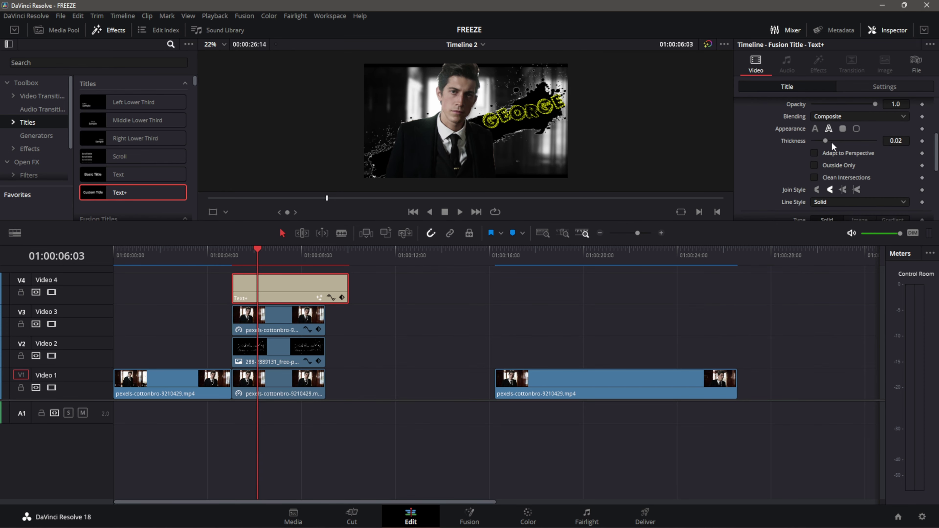
{"action": "left_click_drag", "start_coordinate": [829, 140], "coordinate": [880, 155]}
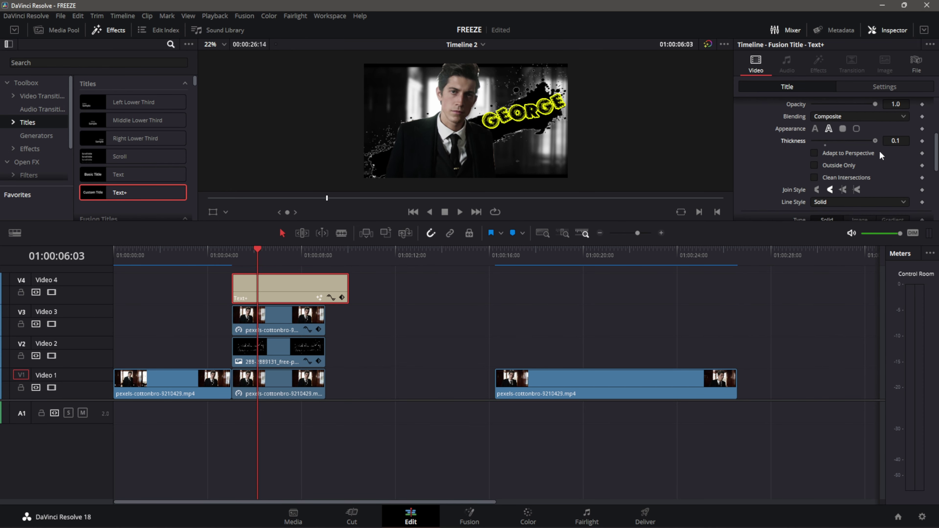
- Nudge GEORGE slightly upward and preview the title section twice
{"action": "left_click", "coordinate": [213, 212]}
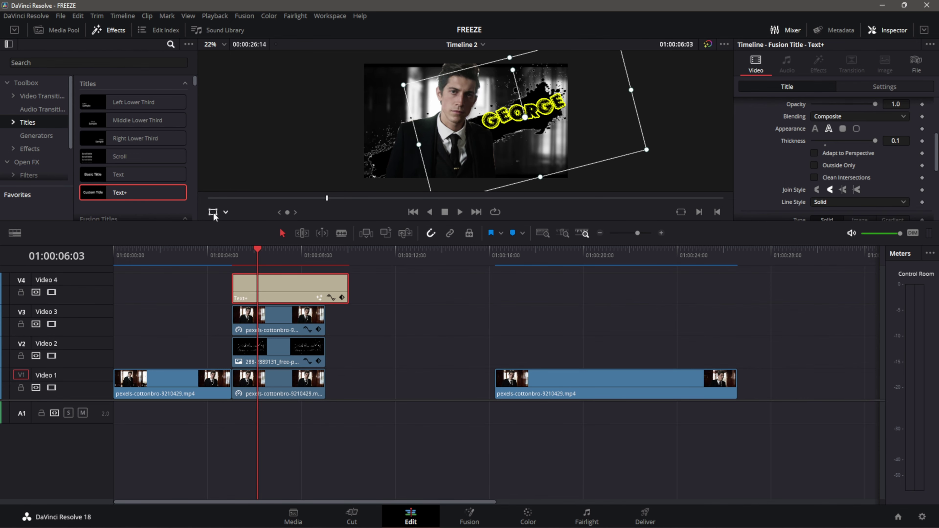
{"action": "mouse_move", "coordinate": [539, 117]}
{"action": "left_mouse_down"}
{"action": "mouse_move", "coordinate": [545, 109]}
{"action": "mouse_move", "coordinate": [539, 114]}
{"action": "left_mouse_up"}
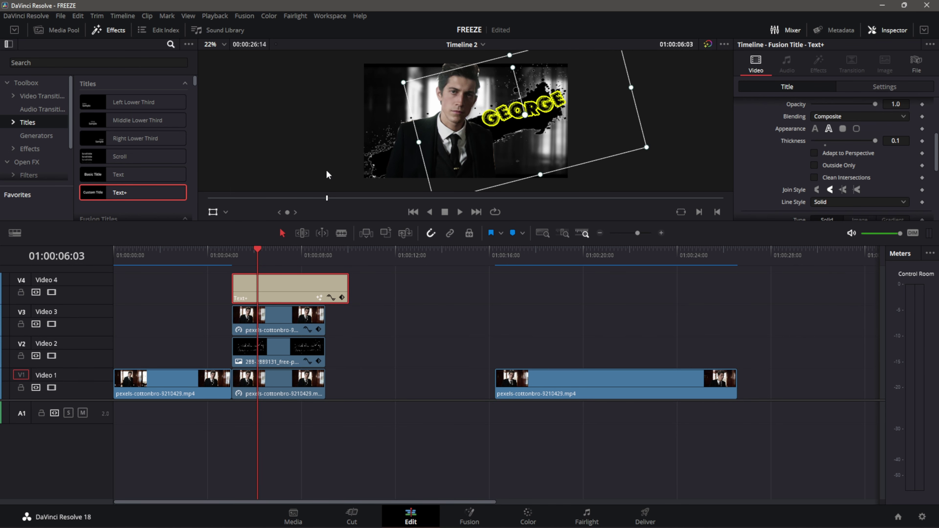
{"action": "left_click", "coordinate": [213, 214]}
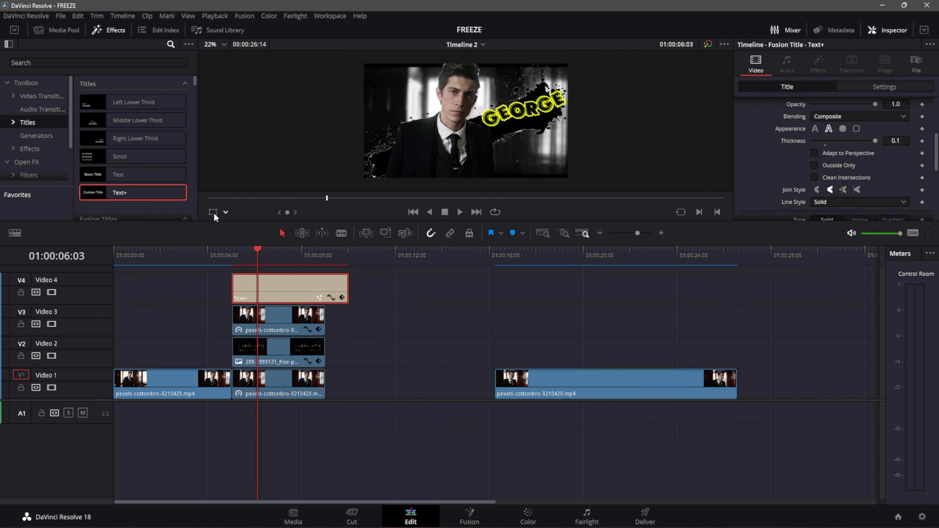
{"action": "left_click_drag", "start_coordinate": [258, 250], "coordinate": [233, 252]}
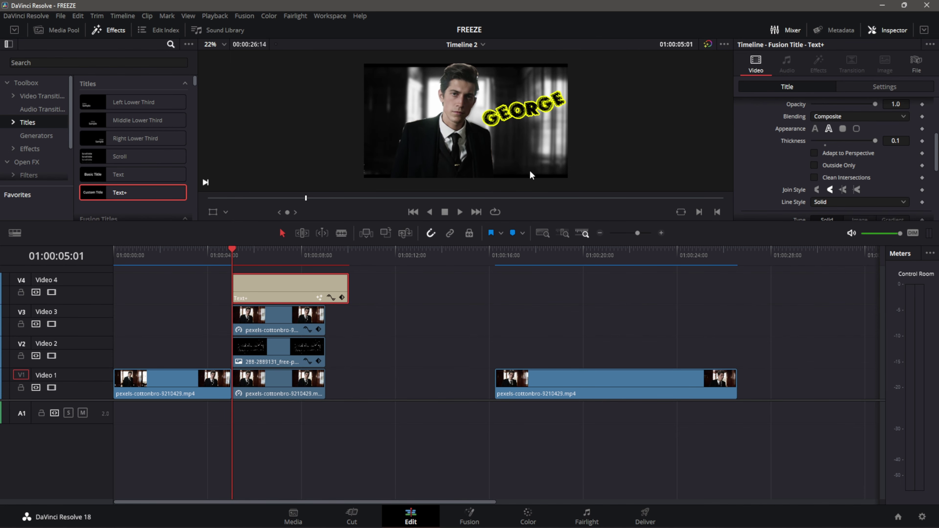
{"action": "key", "text": "space"}
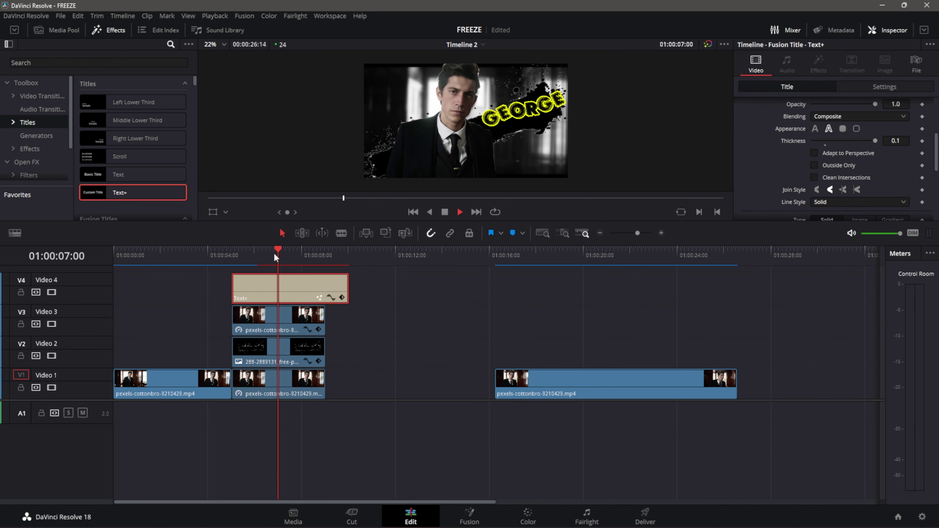
{"action": "mouse_move", "coordinate": [274, 253]}
{"action": "left_mouse_down"}
{"action": "mouse_move", "coordinate": [232, 247]}
{"action": "mouse_move", "coordinate": [250, 259]}
{"action": "mouse_move", "coordinate": [229, 259]}
{"action": "left_mouse_up"}
{"action": "key", "text": "space"}
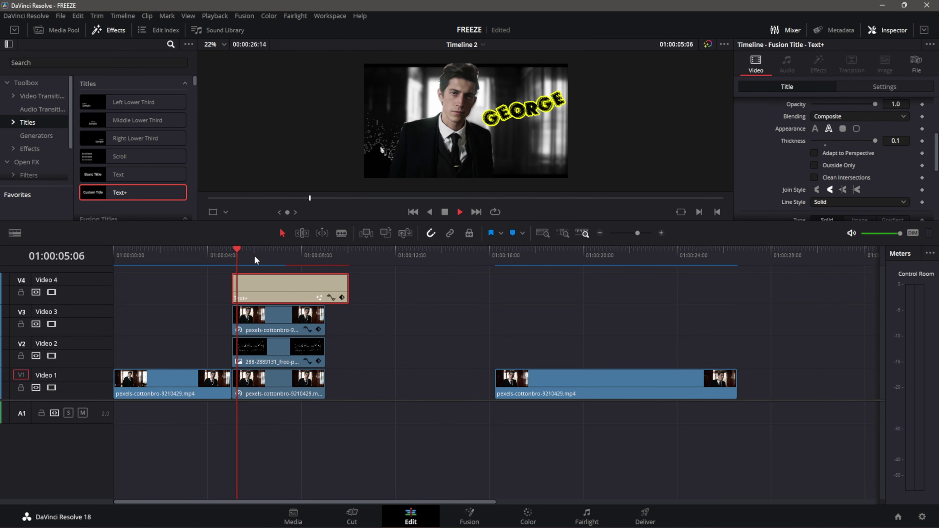
{"action": "left_click", "coordinate": [276, 301]}
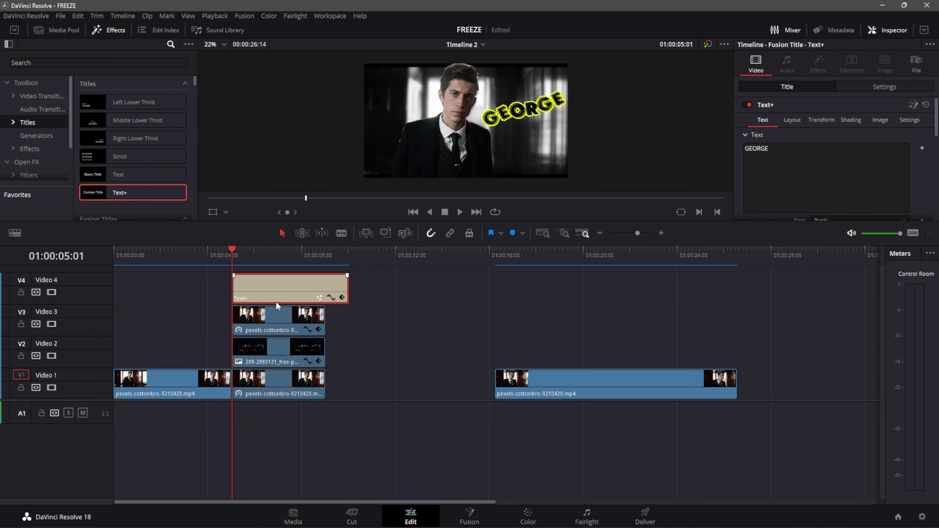
- Keyframe the GEORGE title's starting position off-screen at the upper right
{"action": "left_click", "coordinate": [875, 88]}
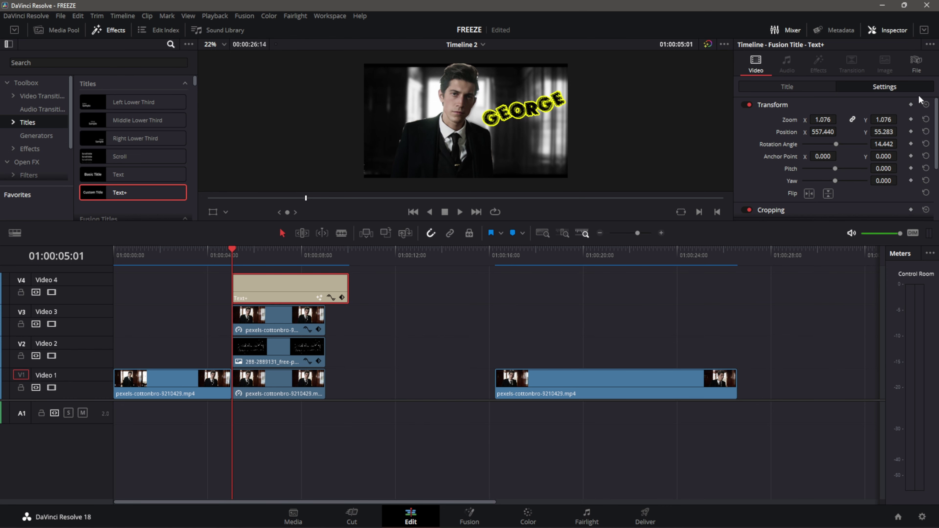
{"action": "left_click", "coordinate": [910, 104]}
{"action": "left_click", "coordinate": [213, 213]}
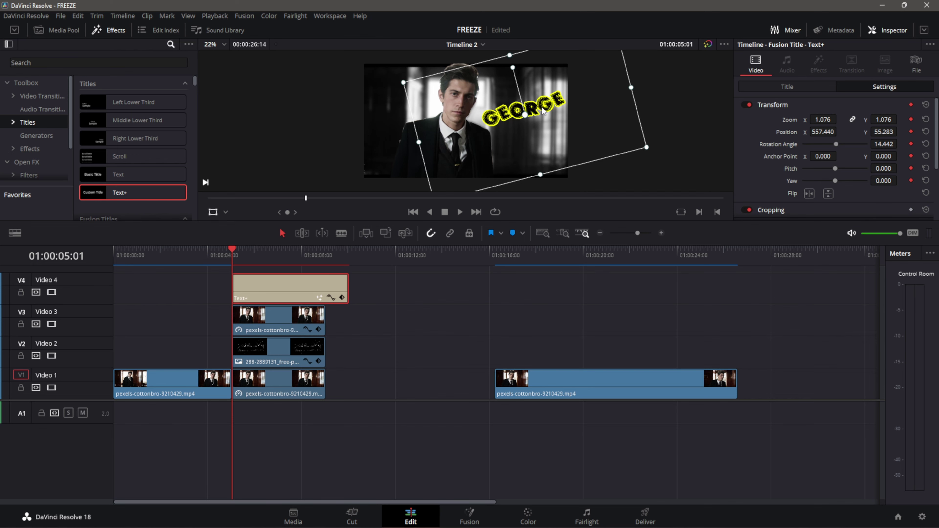
{"action": "left_click_drag", "start_coordinate": [540, 111], "coordinate": [641, 85]}
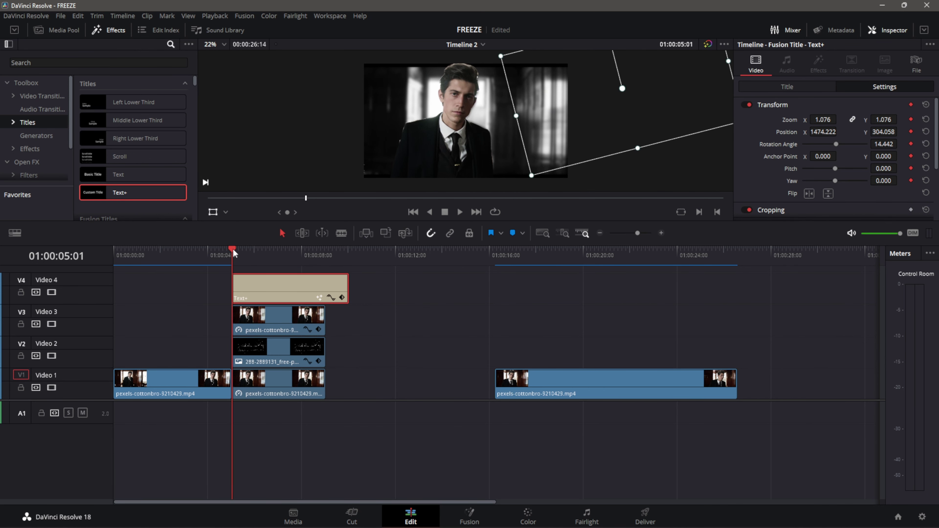
- A second later, bring GEORGE back to 525.192, 32.249 and play the fly-in
{"action": "left_click_drag", "start_coordinate": [234, 253], "coordinate": [263, 254]}
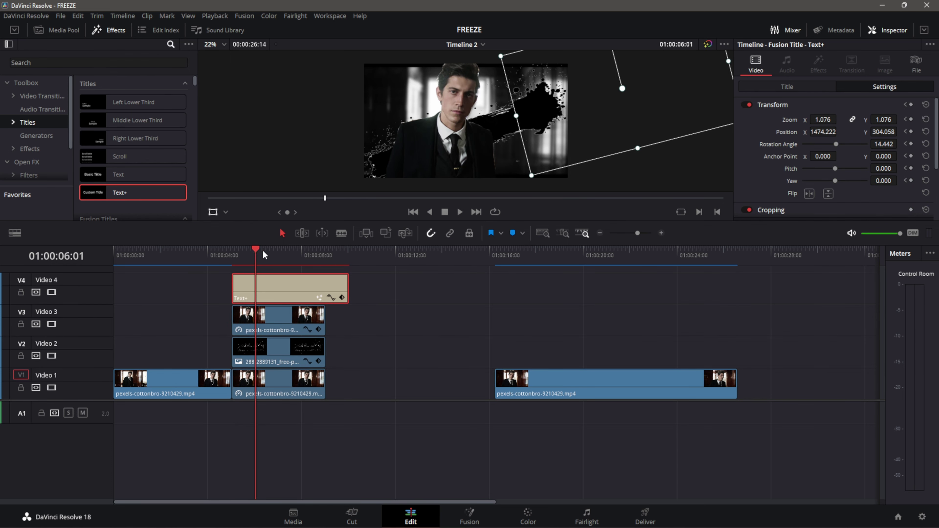
{"action": "left_click_drag", "start_coordinate": [651, 78], "coordinate": [549, 107]}
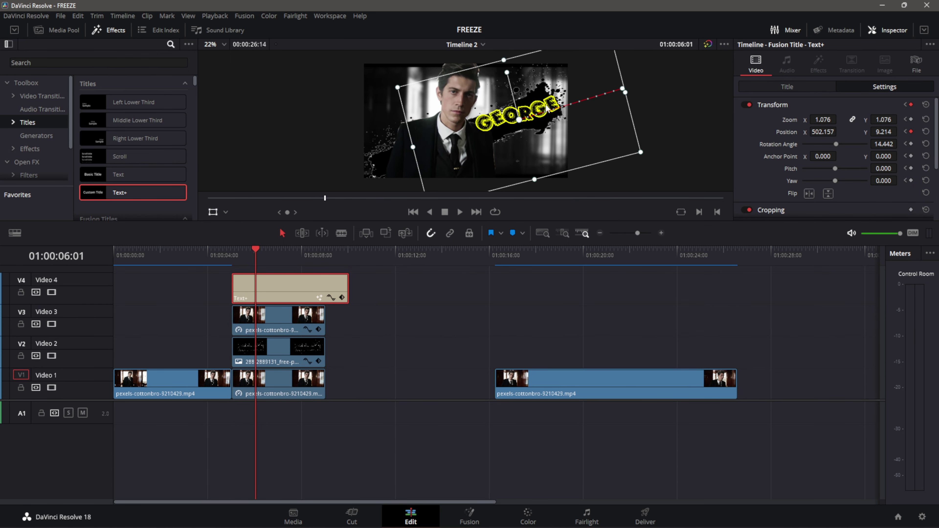
{"action": "left_click_drag", "start_coordinate": [256, 252], "coordinate": [234, 255]}
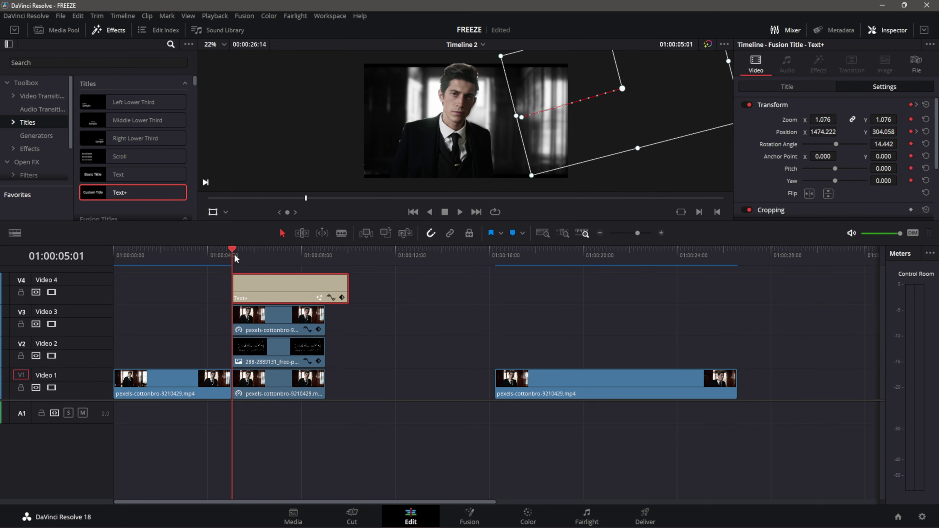
{"action": "key", "text": "space"}
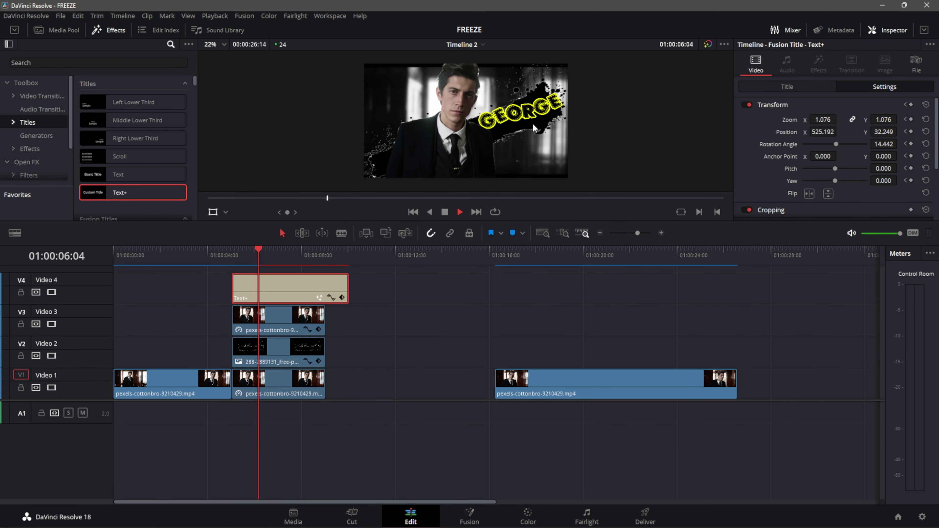
{"action": "key", "text": "space"}
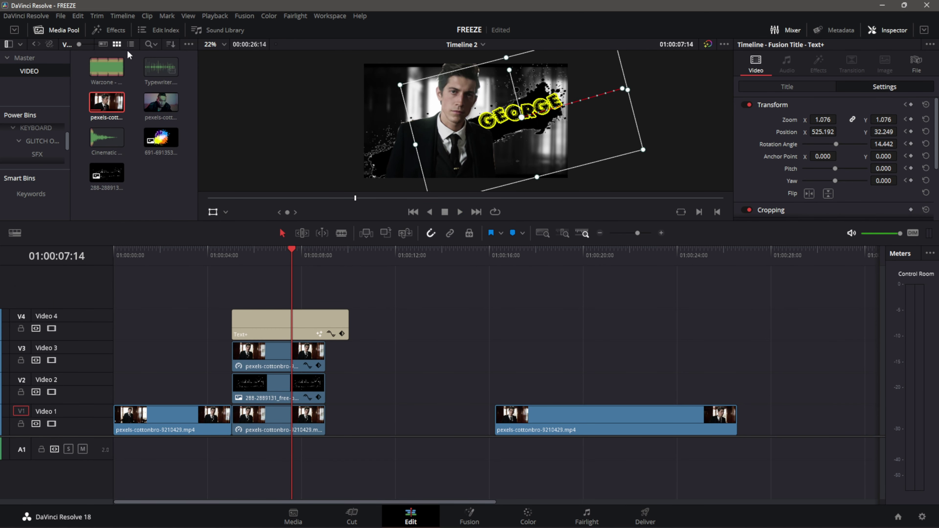
- Add a second Text+ title on Video 5 and adjust its position and anchor point
{"action": "left_click", "coordinate": [115, 33]}
{"action": "mouse_move", "coordinate": [115, 194]}
{"action": "left_mouse_down"}
{"action": "mouse_move", "coordinate": [249, 294]}
{"action": "mouse_move", "coordinate": [234, 294]}
{"action": "left_mouse_up"}
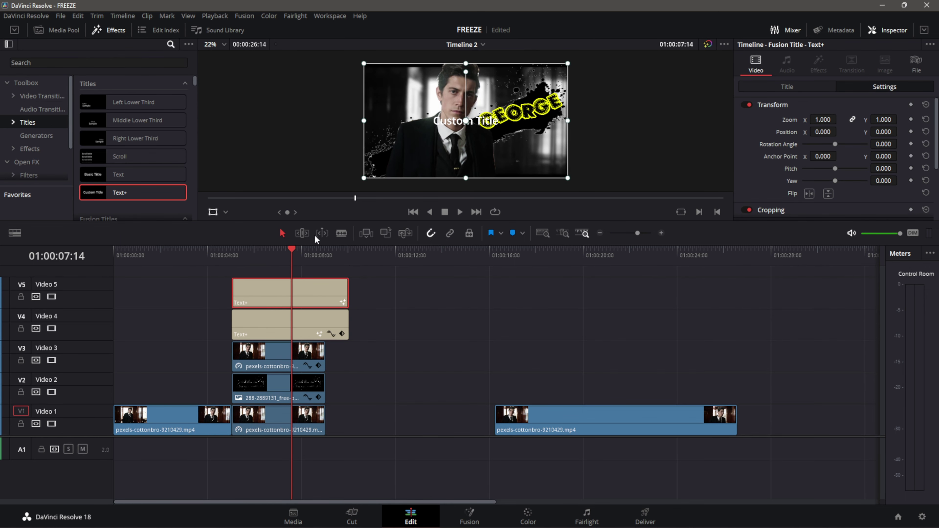
{"action": "left_click_drag", "start_coordinate": [457, 127], "coordinate": [494, 145]}
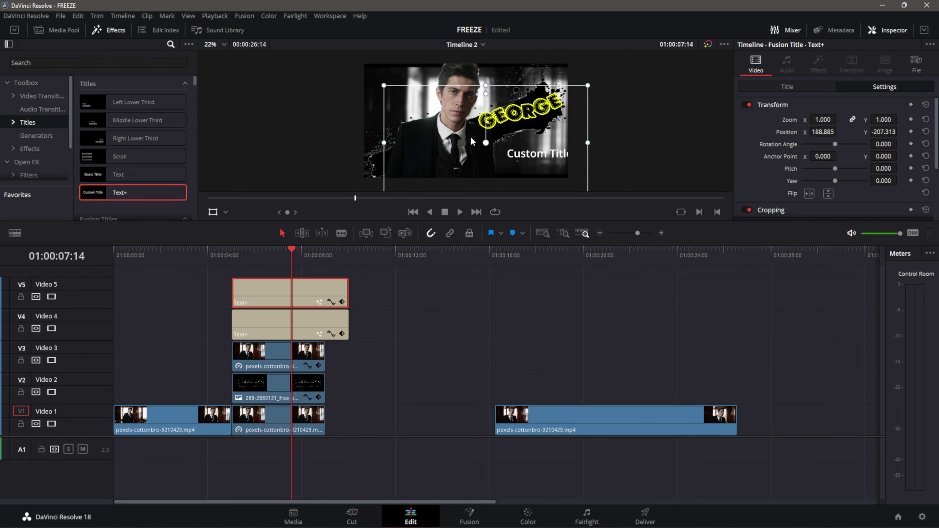
{"action": "left_click", "coordinate": [226, 212]}
{"action": "left_click", "coordinate": [232, 226]}
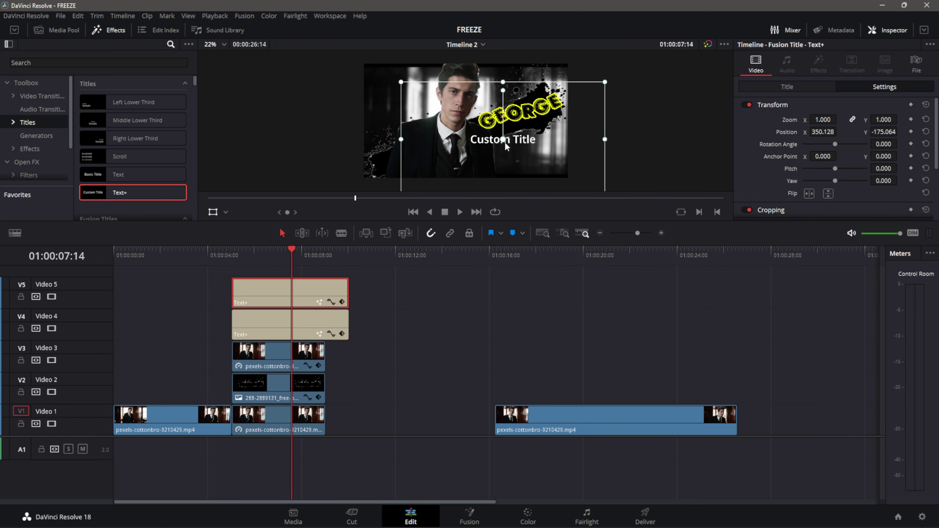
{"action": "mouse_move", "coordinate": [516, 141]}
{"action": "left_mouse_down"}
{"action": "mouse_move", "coordinate": [474, 139]}
{"action": "mouse_move", "coordinate": [533, 146]}
{"action": "left_mouse_up"}
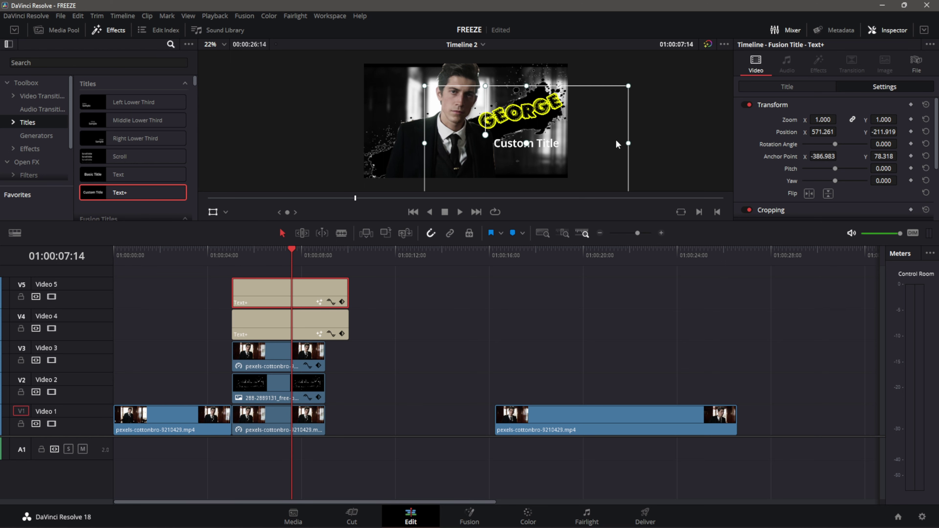
{"action": "key", "text": "ctrl+s"}
- Change the second title's text to 'A.K.A. The MAFIA' and place it just below GEORGE
{"action": "left_click", "coordinate": [786, 86]}
{"action": "triple_click", "coordinate": [761, 149]}
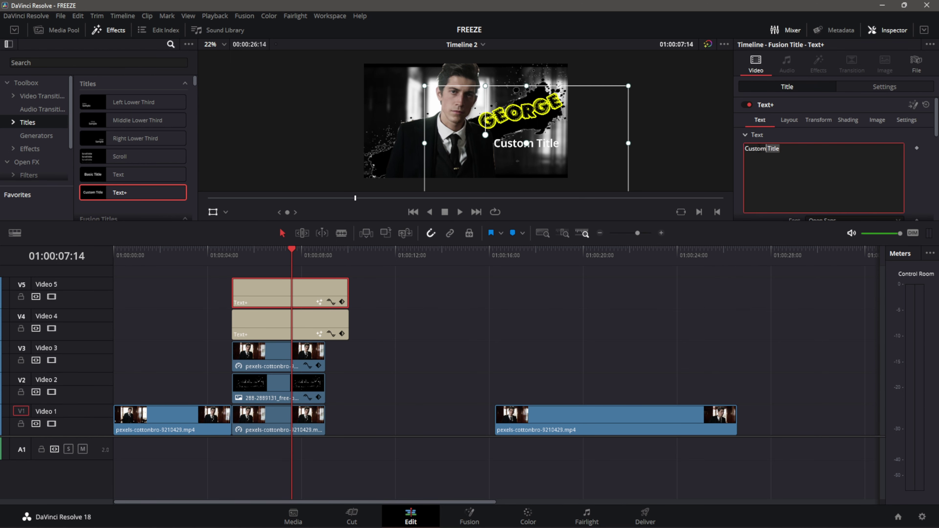
{"action": "type", "text": "\""}
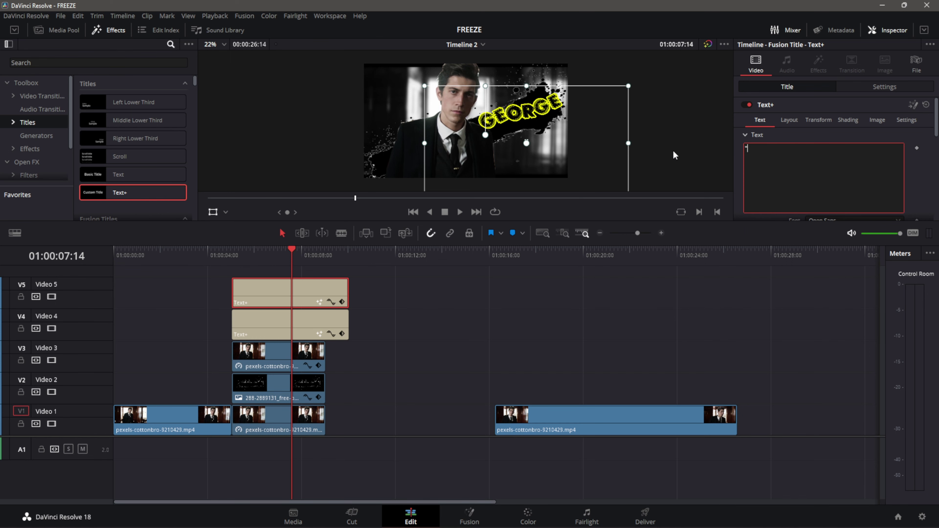
{"action": "type", "text": "A"}
{"action": "key", "text": "ctrl+s"}
{"action": "type", "text": "K.A. The MAFIA\""}
{"action": "left_click_drag", "start_coordinate": [545, 150], "coordinate": [558, 152]}
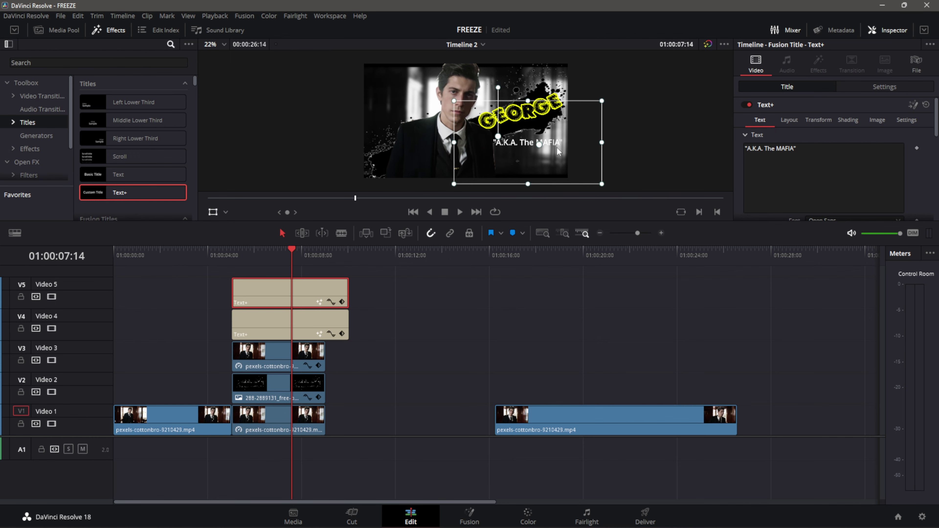
{"action": "scroll", "coordinate": [824, 166], "scroll_direction": "down", "scroll_amount": 3}
{"action": "left_click", "coordinate": [822, 156]}
- Colour the subtitle dark red #aa0000 and play back the titles
{"action": "left_click", "coordinate": [368, 194]}
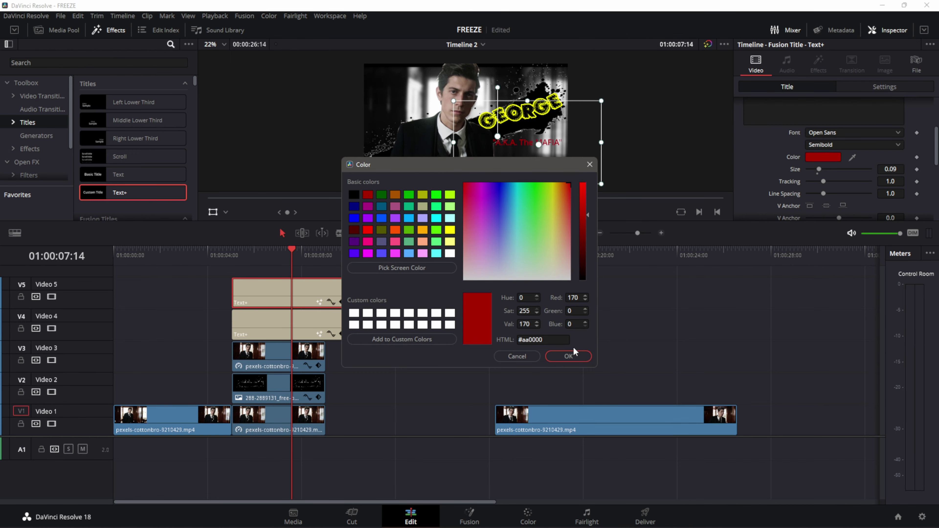
{"action": "left_click", "coordinate": [578, 356]}
{"action": "left_click_drag", "start_coordinate": [245, 251], "coordinate": [231, 251]}
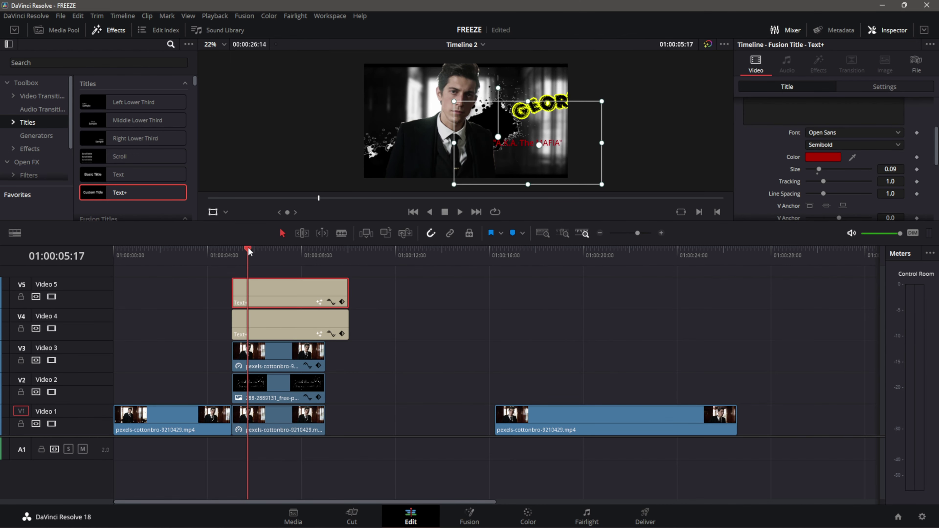
{"action": "key", "text": "space"}
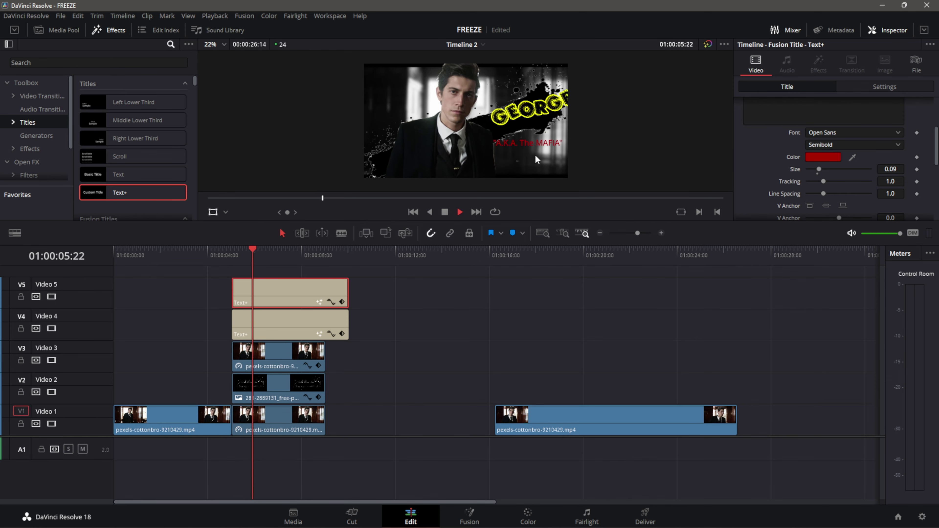
{"action": "key", "text": "space"}
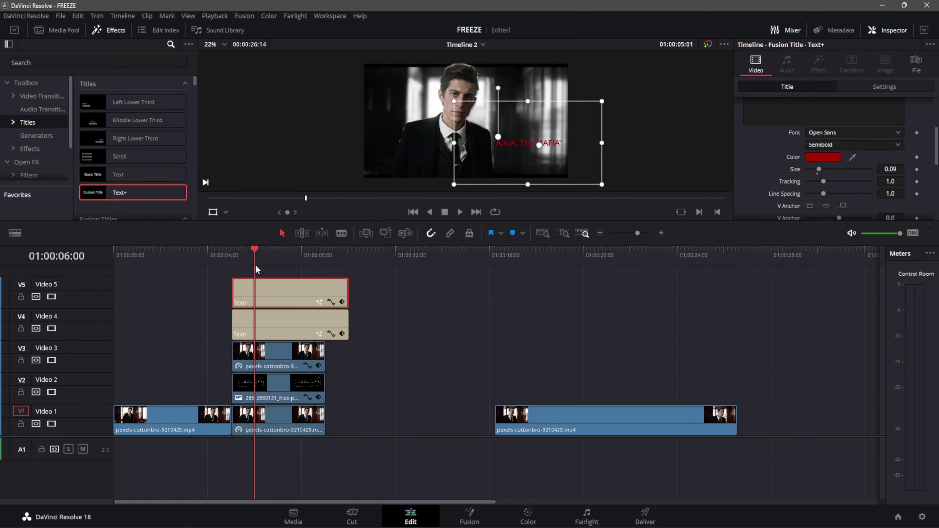
{"action": "mouse_move", "coordinate": [266, 250]}
{"action": "left_mouse_down"}
{"action": "mouse_move", "coordinate": [232, 256]}
{"action": "mouse_move", "coordinate": [232, 267]}
{"action": "left_mouse_up"}
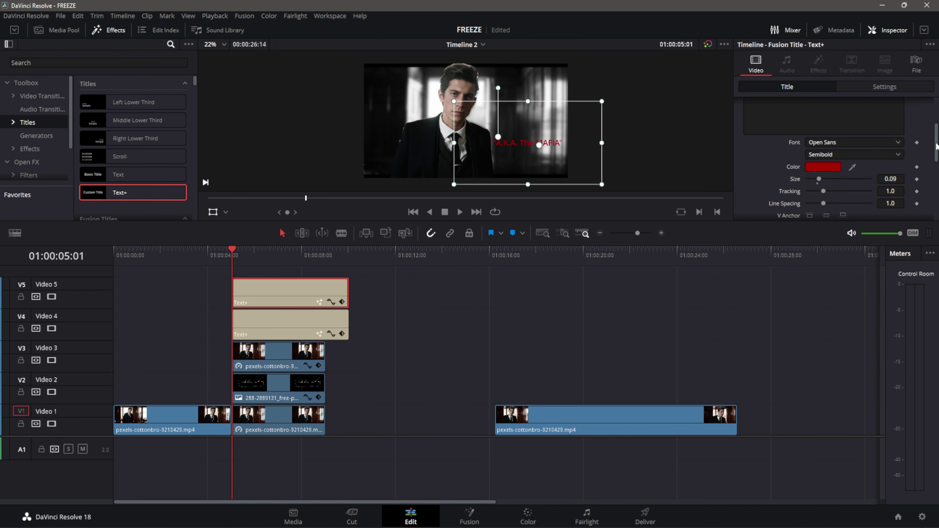
- Keyframe the subtitle's Write On from 0.0 at 05:01 to 1.0 at 05:23 and preview it
{"action": "left_click_drag", "start_coordinate": [935, 155], "coordinate": [933, 124]}
{"action": "scroll", "coordinate": [850, 122], "scroll_direction": "down", "scroll_amount": 3}
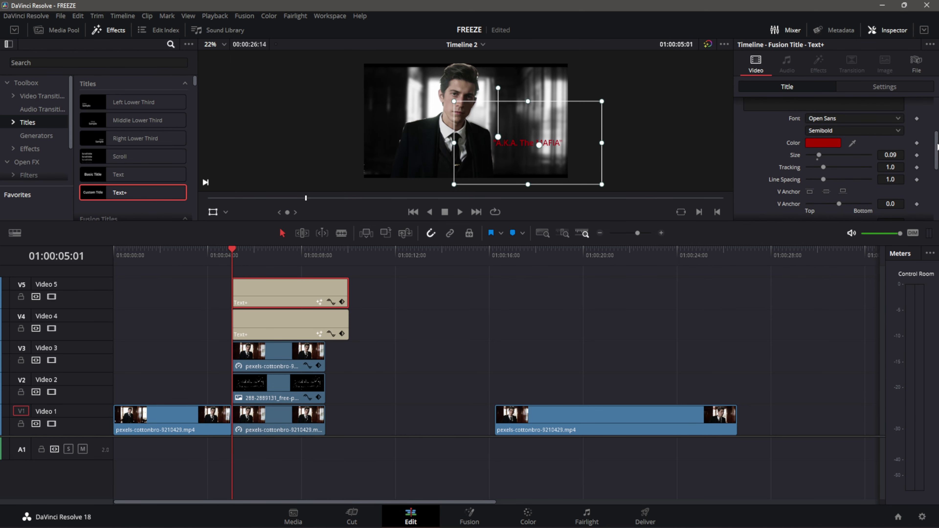
{"action": "left_click_drag", "start_coordinate": [937, 146], "coordinate": [809, 180]}
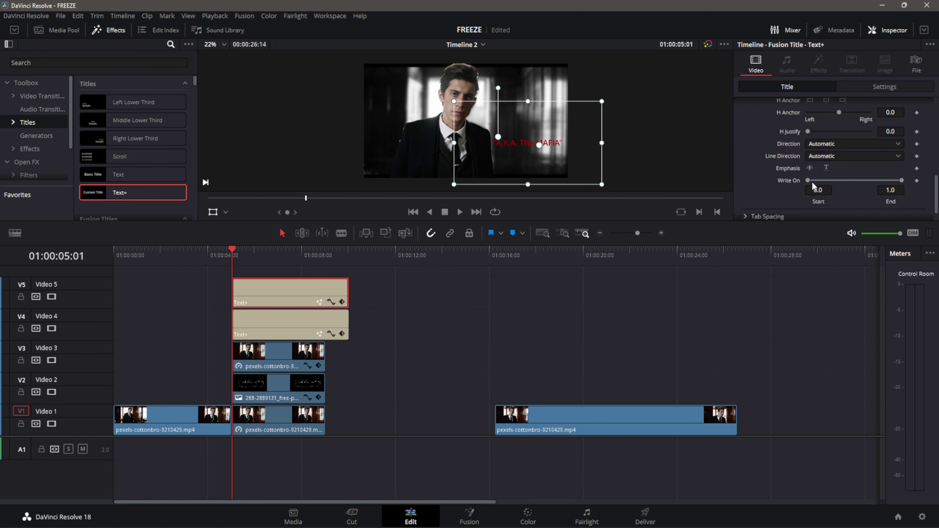
{"action": "left_click", "coordinate": [917, 180]}
{"action": "left_click_drag", "start_coordinate": [901, 181], "coordinate": [823, 181]}
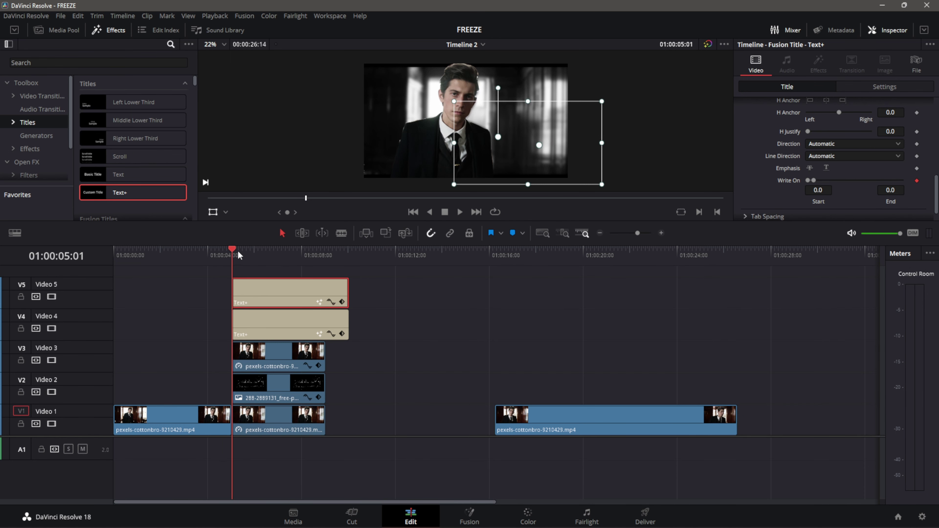
{"action": "left_click_drag", "start_coordinate": [238, 256], "coordinate": [253, 257]}
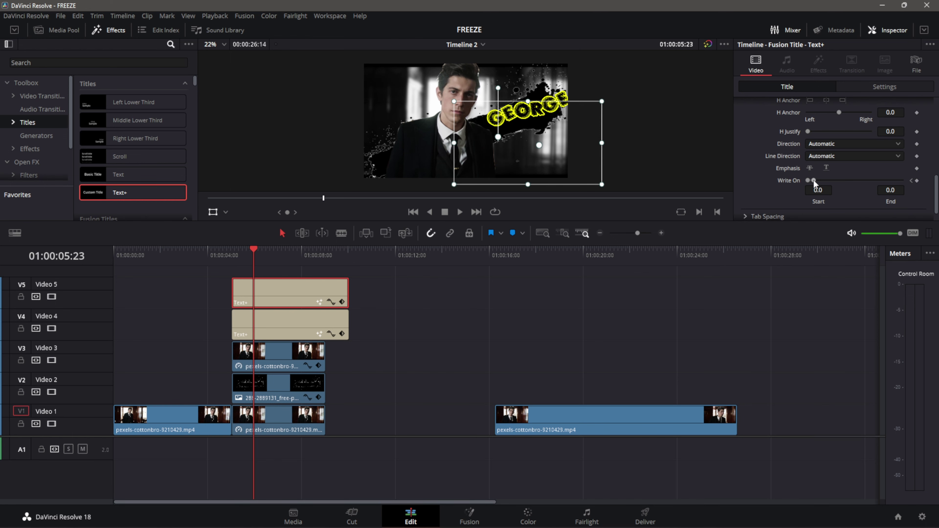
{"action": "left_click_drag", "start_coordinate": [813, 182], "coordinate": [900, 181]}
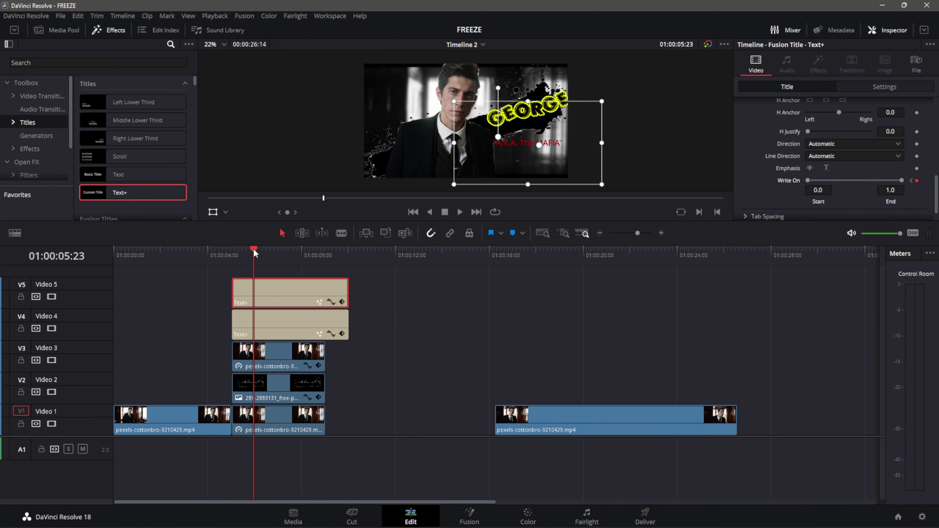
{"action": "left_click_drag", "start_coordinate": [254, 253], "coordinate": [234, 253]}
{"action": "key", "text": "space"}
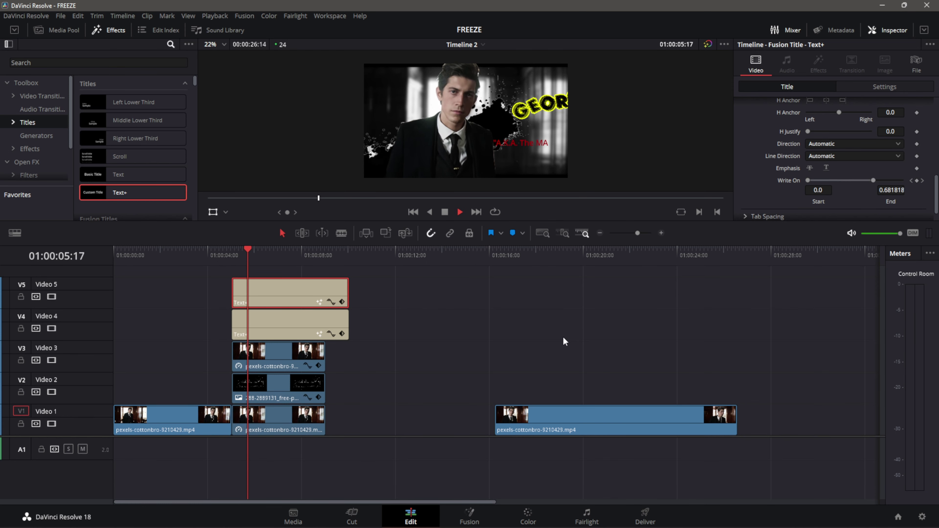
{"action": "key", "text": "space"}
- Place Typewriter.mp3 on audio track A1, aligned with the titles' start
{"action": "left_click", "coordinate": [57, 29]}
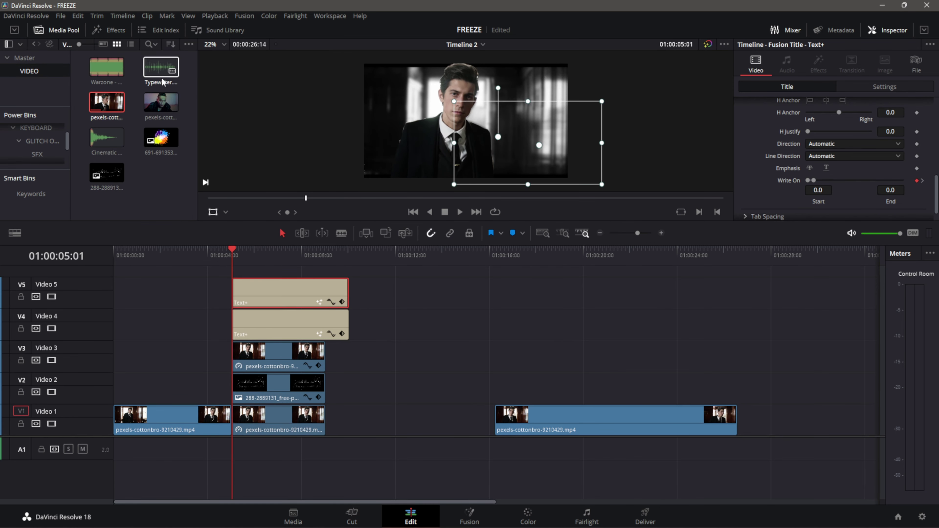
{"action": "mouse_move", "coordinate": [162, 82]}
{"action": "left_mouse_down"}
{"action": "mouse_move", "coordinate": [292, 453]}
{"action": "mouse_move", "coordinate": [272, 445]}
{"action": "left_mouse_up"}
{"action": "key", "text": "Up"}
{"action": "key", "text": "space"}
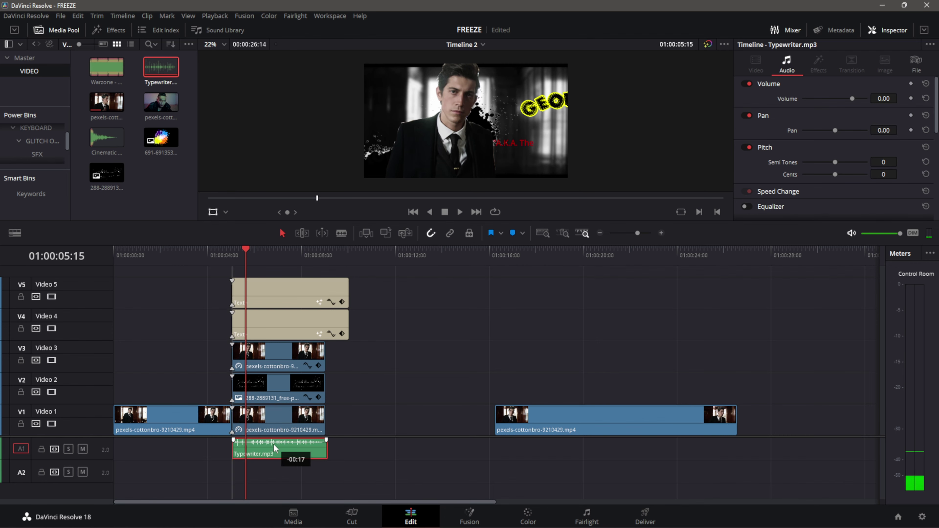
{"action": "left_click", "coordinate": [238, 253]}
- Trim Typewriter.mp3 to end at 06:18 and add Cinematic Boom 2.mp3 on A2
{"action": "key", "text": "space"}
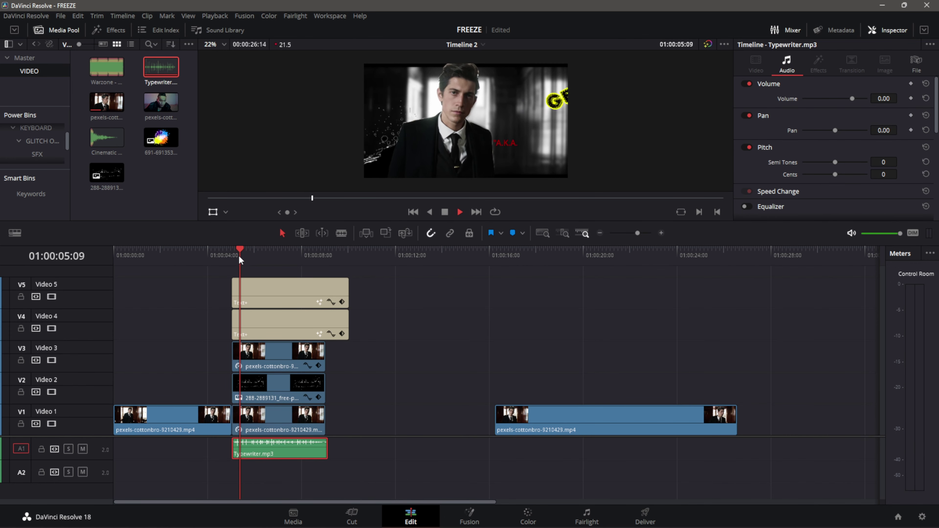
{"action": "key", "text": "space"}
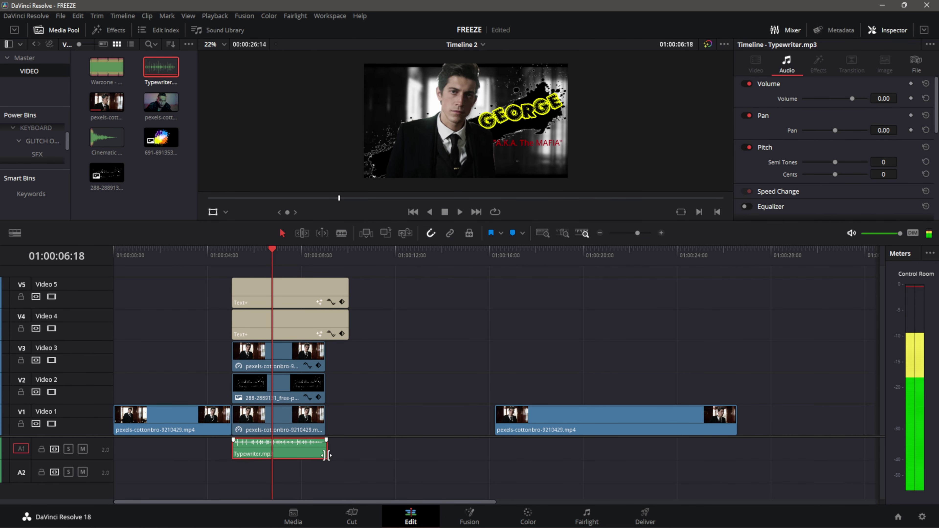
{"action": "left_click_drag", "start_coordinate": [325, 448], "coordinate": [304, 451]}
{"action": "left_click_drag", "start_coordinate": [107, 138], "coordinate": [232, 479]}
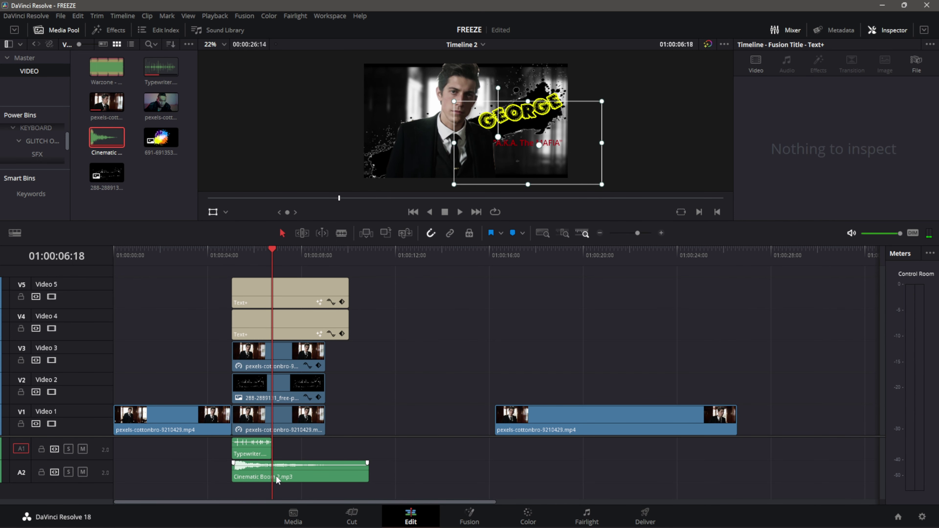
- Preview both sounds, then slide the last V1 shot left to close the gap
{"action": "left_click_drag", "start_coordinate": [272, 249], "coordinate": [236, 255]}
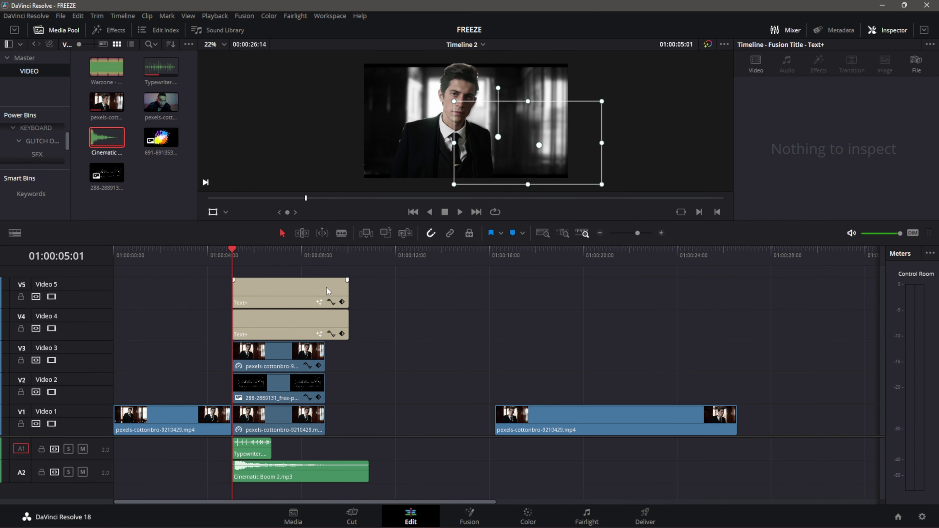
{"action": "key", "text": "space"}
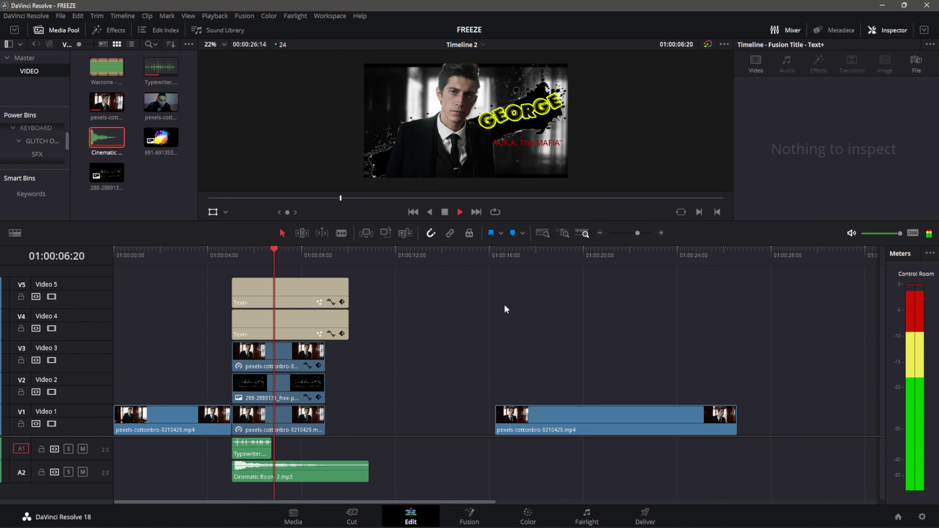
{"action": "key", "text": "space"}
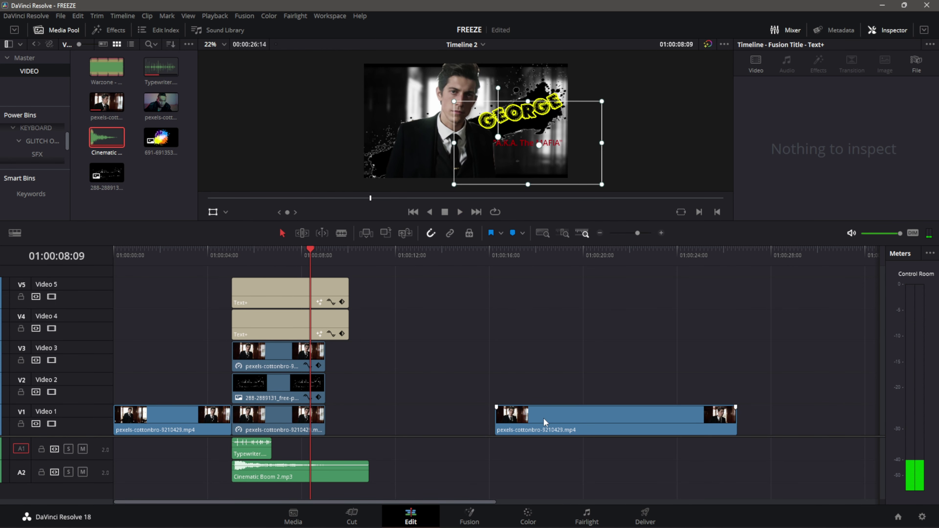
{"action": "left_click_drag", "start_coordinate": [543, 422], "coordinate": [374, 421]}
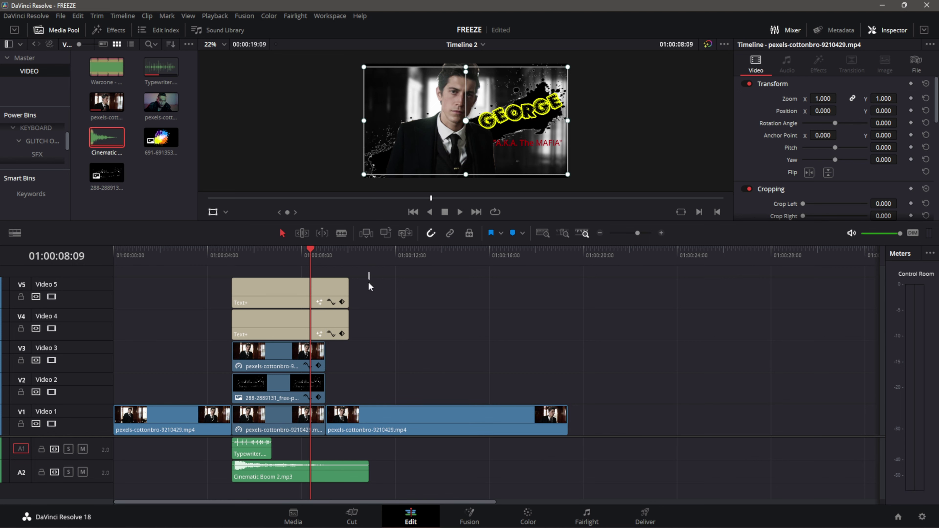
- Trim the V4 and V5 title clips to end at the same edit point
{"action": "left_click_drag", "start_coordinate": [348, 294], "coordinate": [327, 295]}
{"action": "left_click_drag", "start_coordinate": [306, 262], "coordinate": [232, 262]}
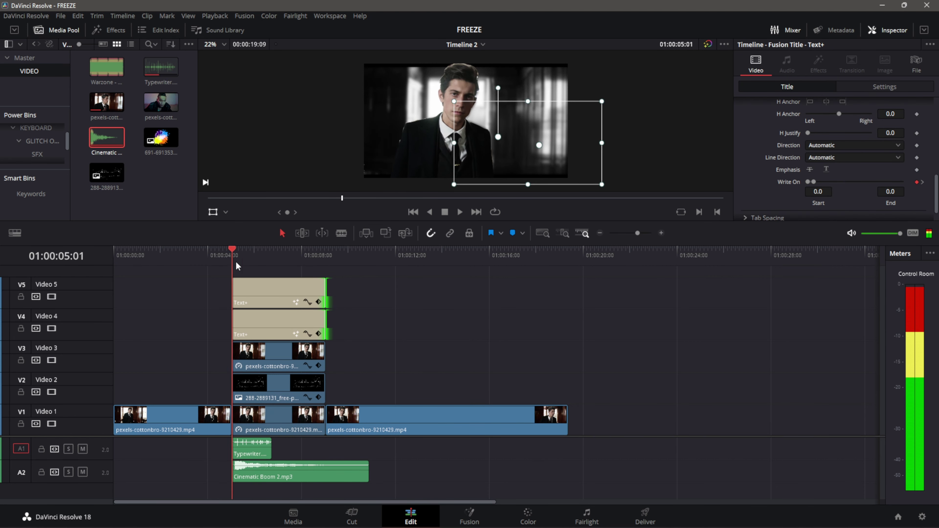
{"action": "left_click", "coordinate": [295, 472]}
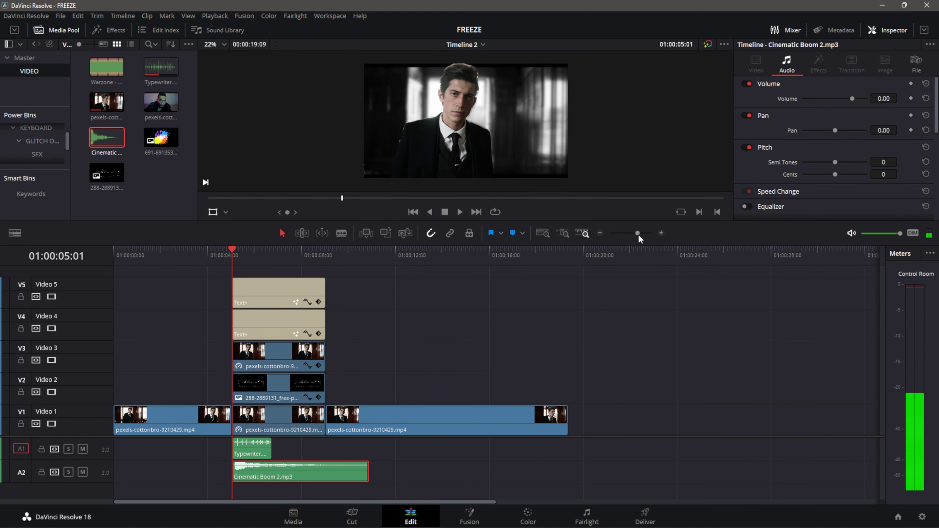
- Lower Cinematic Boom 2.mp3's Inspector volume to -9.69 dB and park the playhead at 04:03
{"action": "left_click_drag", "start_coordinate": [852, 98], "coordinate": [847, 98]}
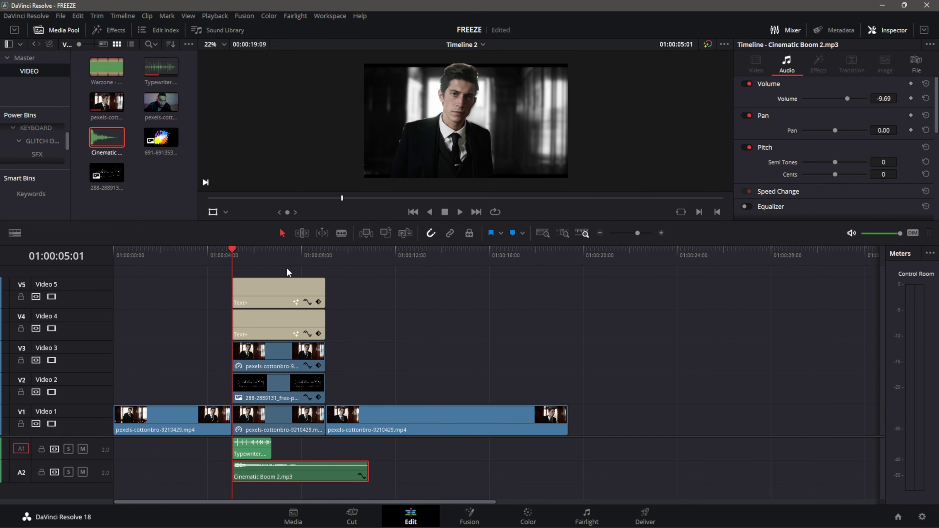
{"action": "left_click", "coordinate": [211, 255]}
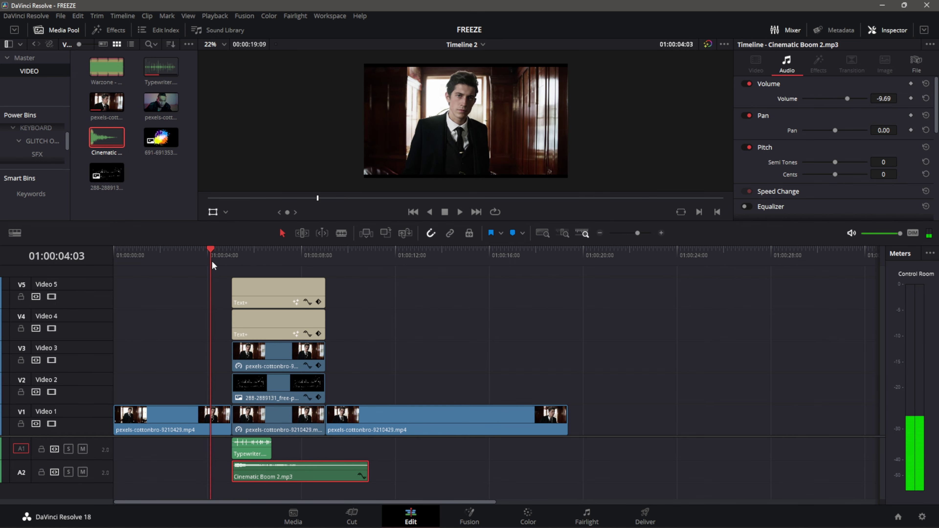